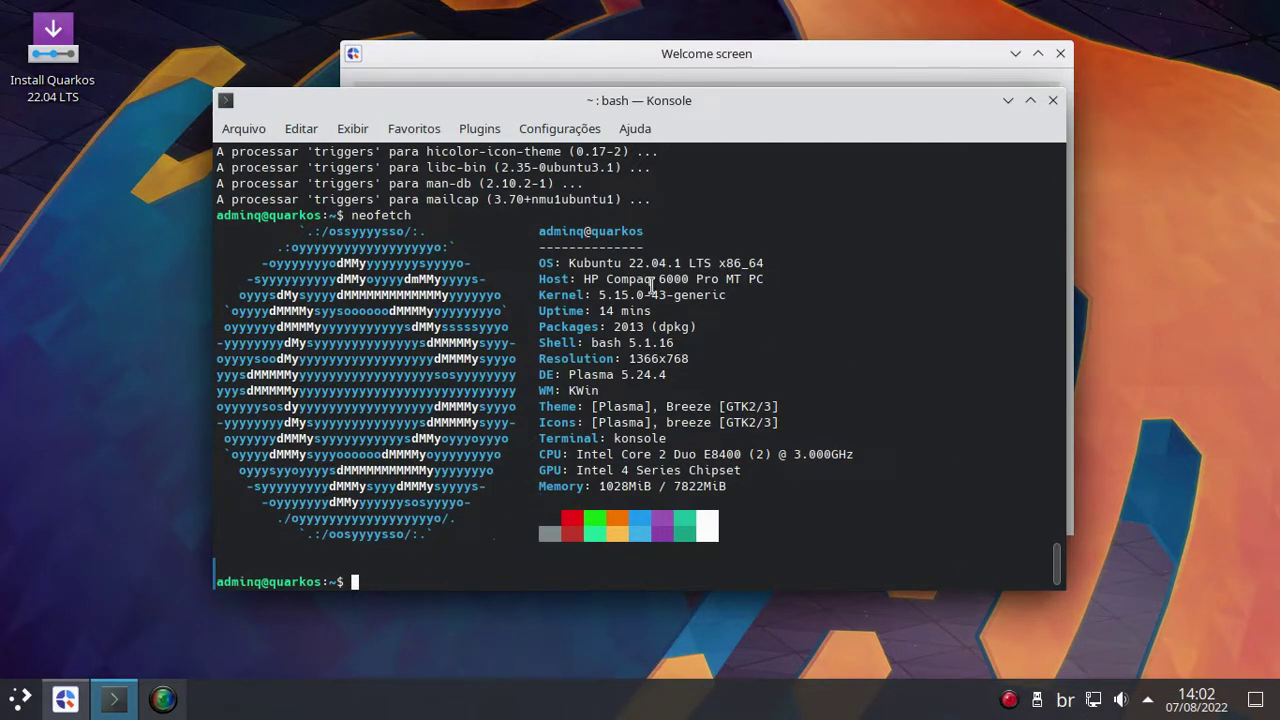
# Highlight the OS version, kernel, Plasma version and CPU entries in the neofetch output.
pyautogui.moveTo(630, 263); pyautogui.dragTo(664, 266)
pyautogui.click(750, 313)
pyautogui.moveTo(596, 297); pyautogui.dragTo(743, 293)
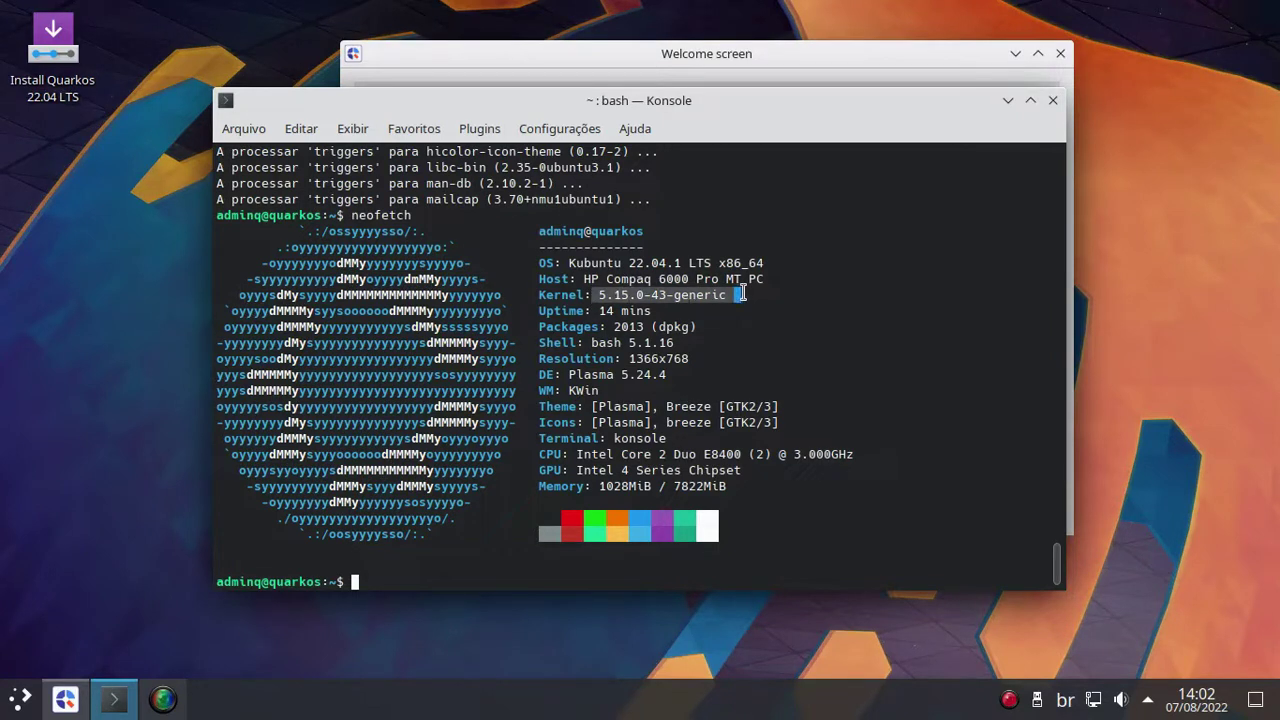
pyautogui.moveTo(688, 373); pyautogui.dragTo(580, 373)
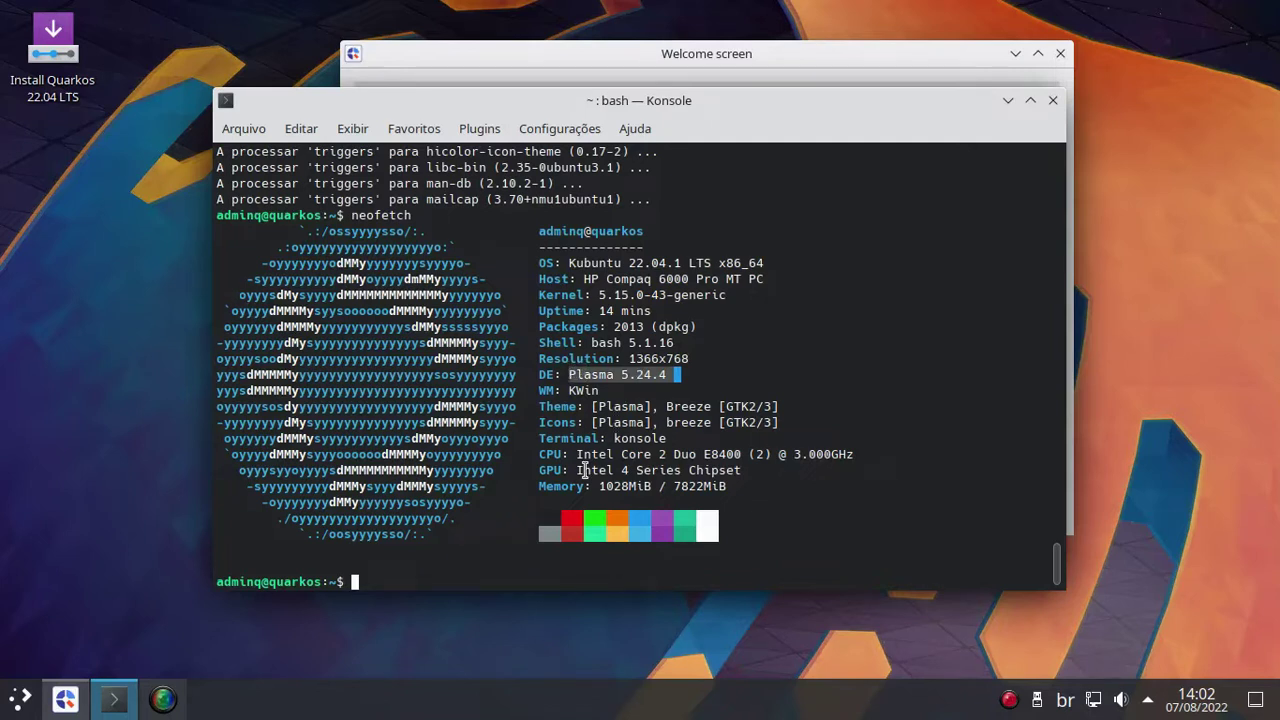
pyautogui.moveTo(575, 455); pyautogui.dragTo(852, 447)
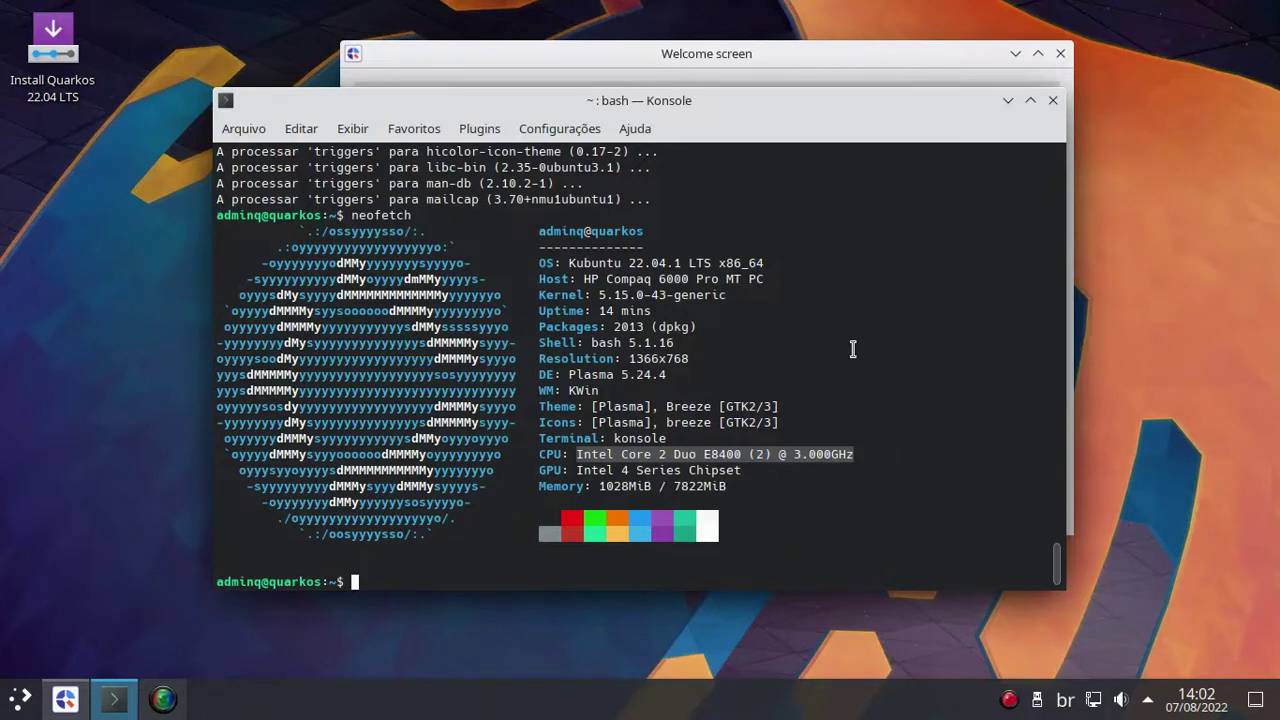
# Highlight the used memory value in the free -h output and review the simplescreenrecorder installation log.
pyautogui.scroll(20, 847, 346)
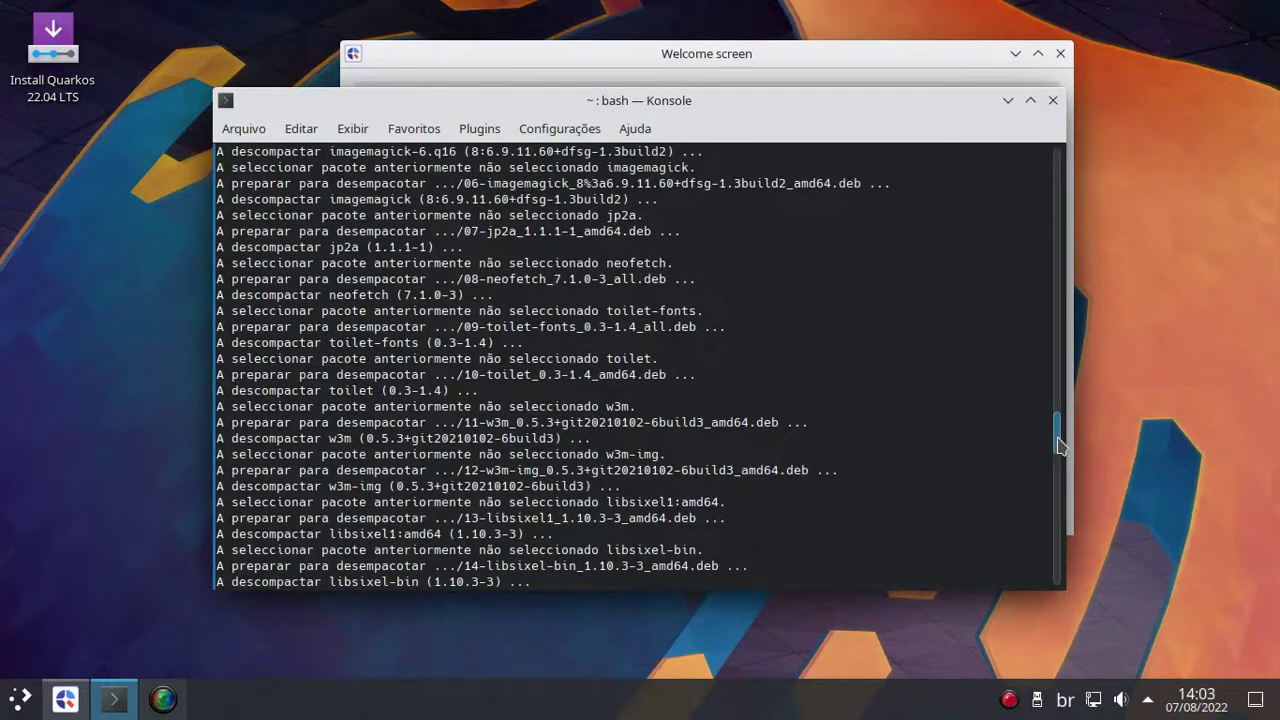
pyautogui.scroll(20, 1056, 432)
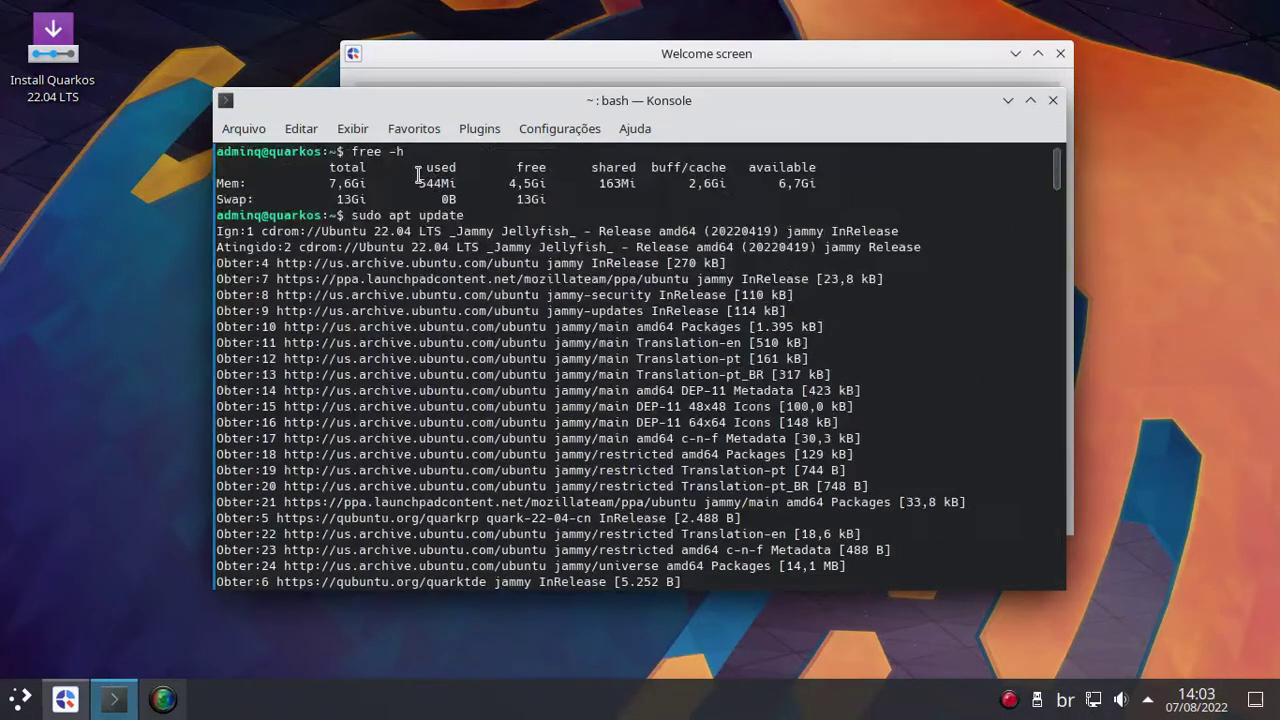
pyautogui.moveTo(421, 177); pyautogui.dragTo(453, 177)
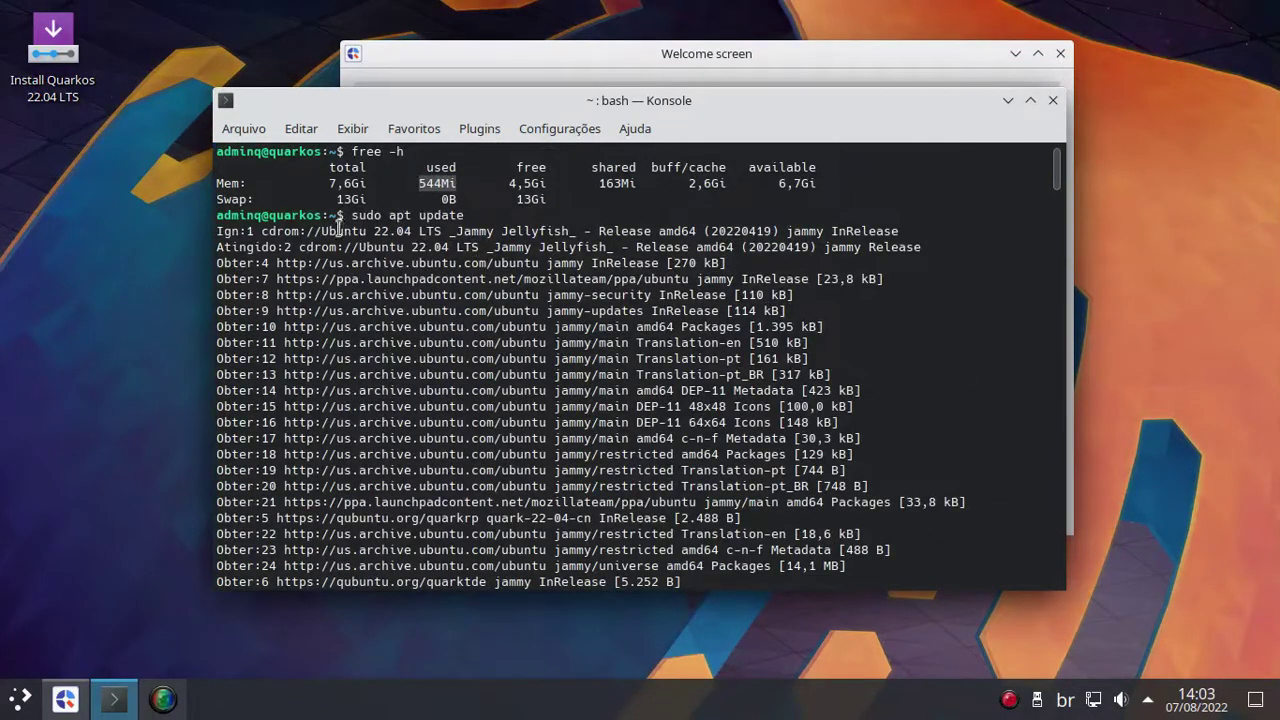
pyautogui.scroll(-20, 590, 252)
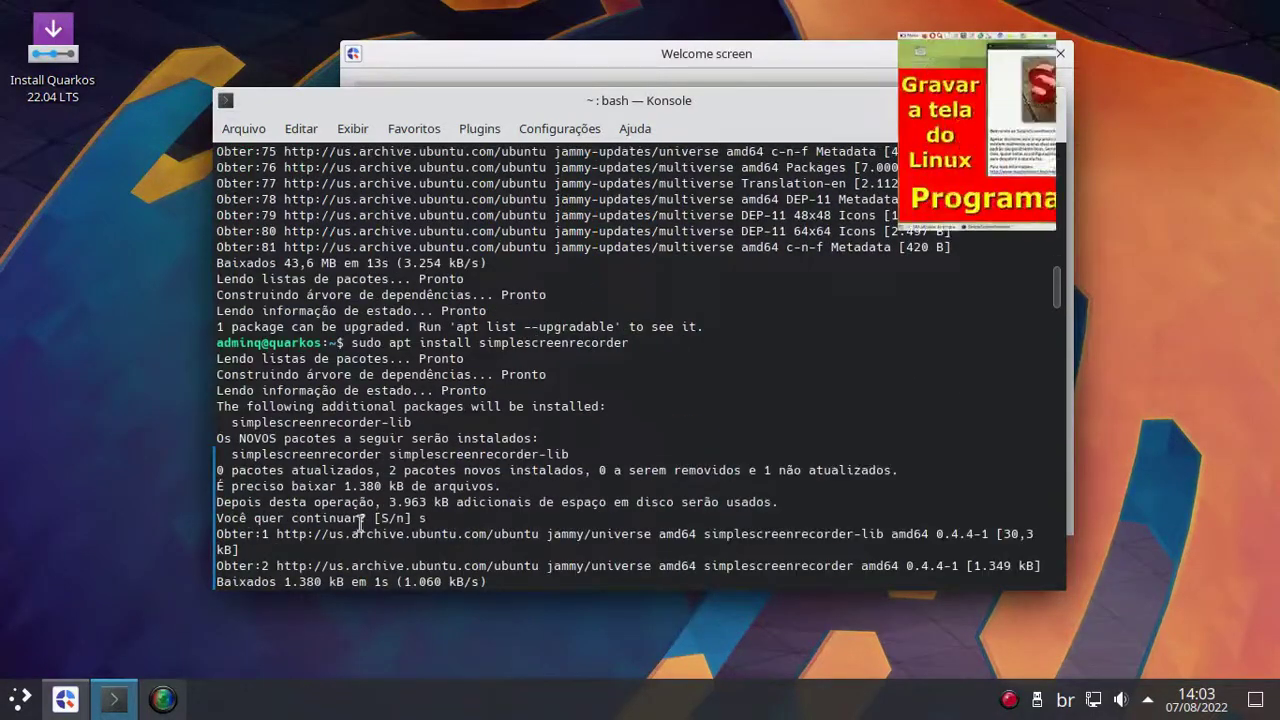
# Check the recording status in SimpleScreenRecorder, minimize its window and reposition the Q4OS welcome screen.
pyautogui.click(164, 700)
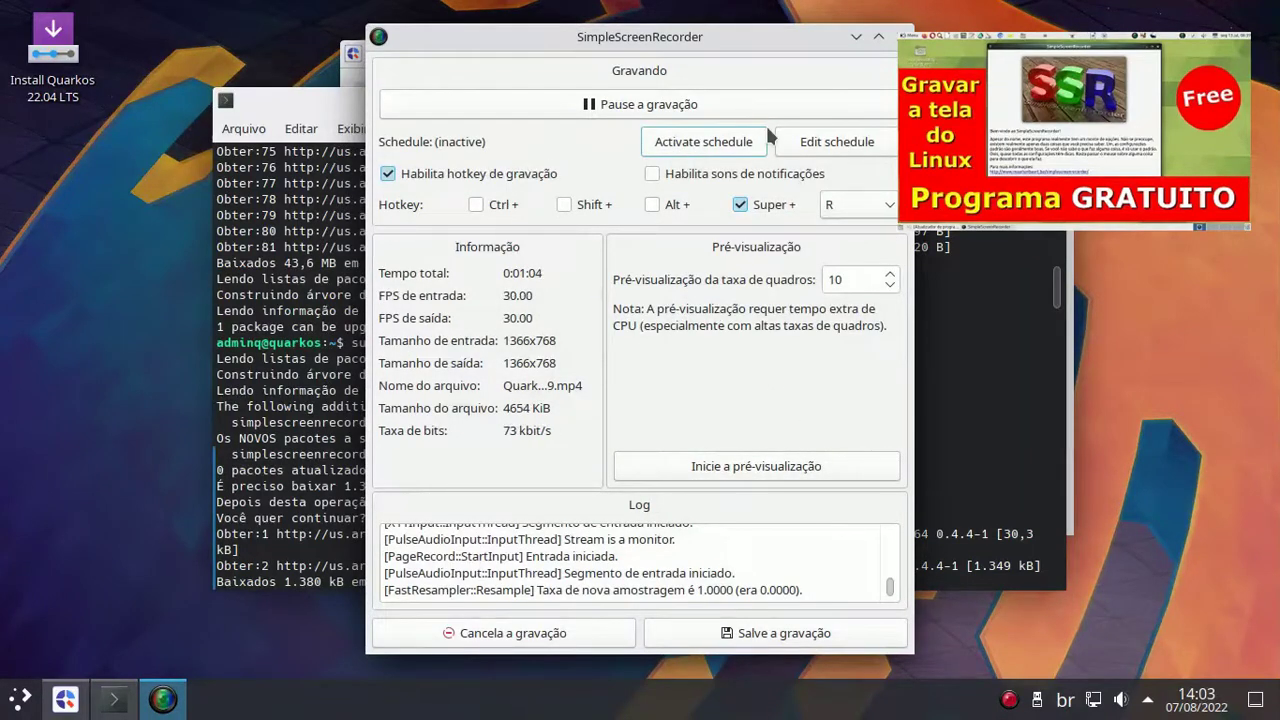
pyautogui.click(856, 36)
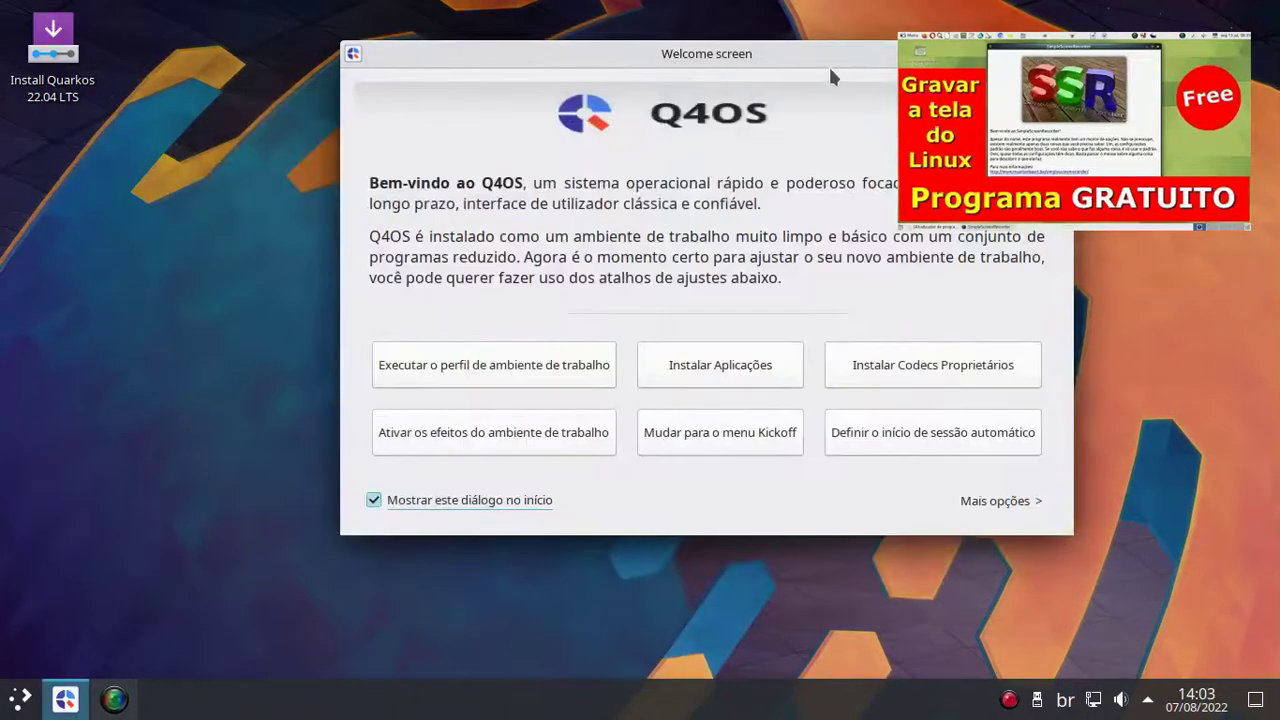
pyautogui.moveTo(830, 75); pyautogui.dragTo(755, 75)
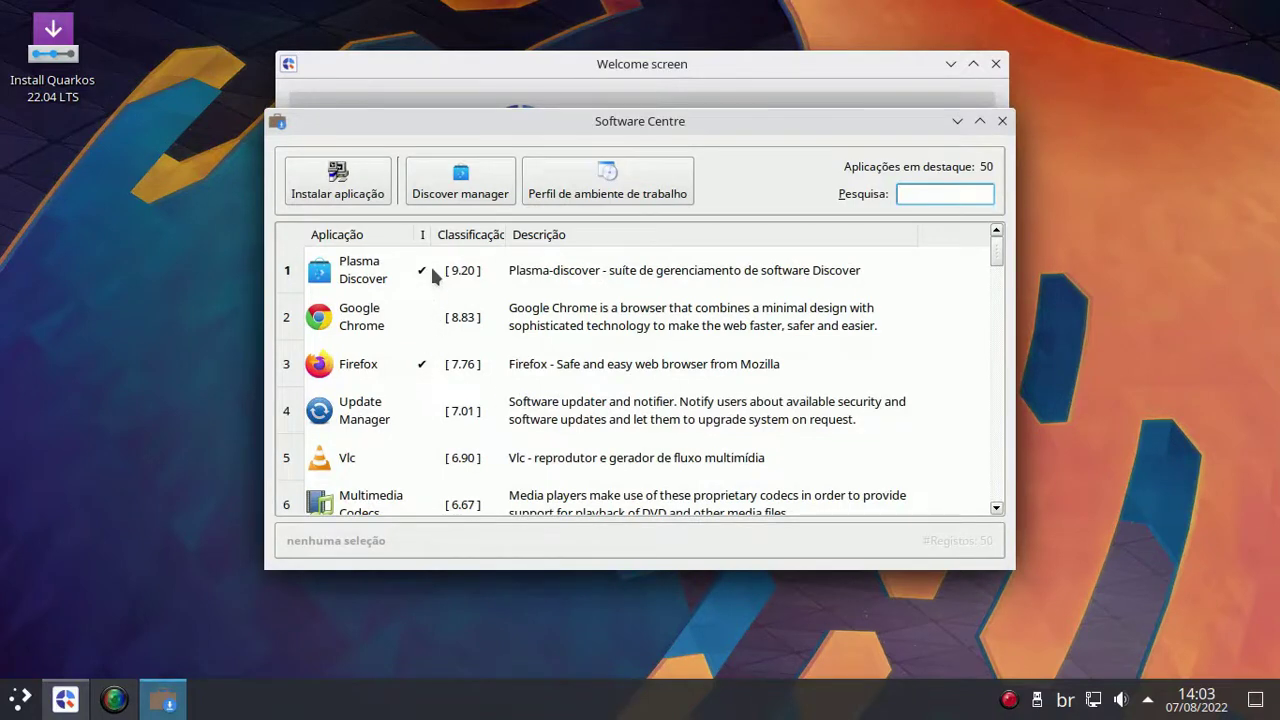
# Launch the Discover manager from Software Centre and view the KolourPaint application page.
pyautogui.click(452, 198)
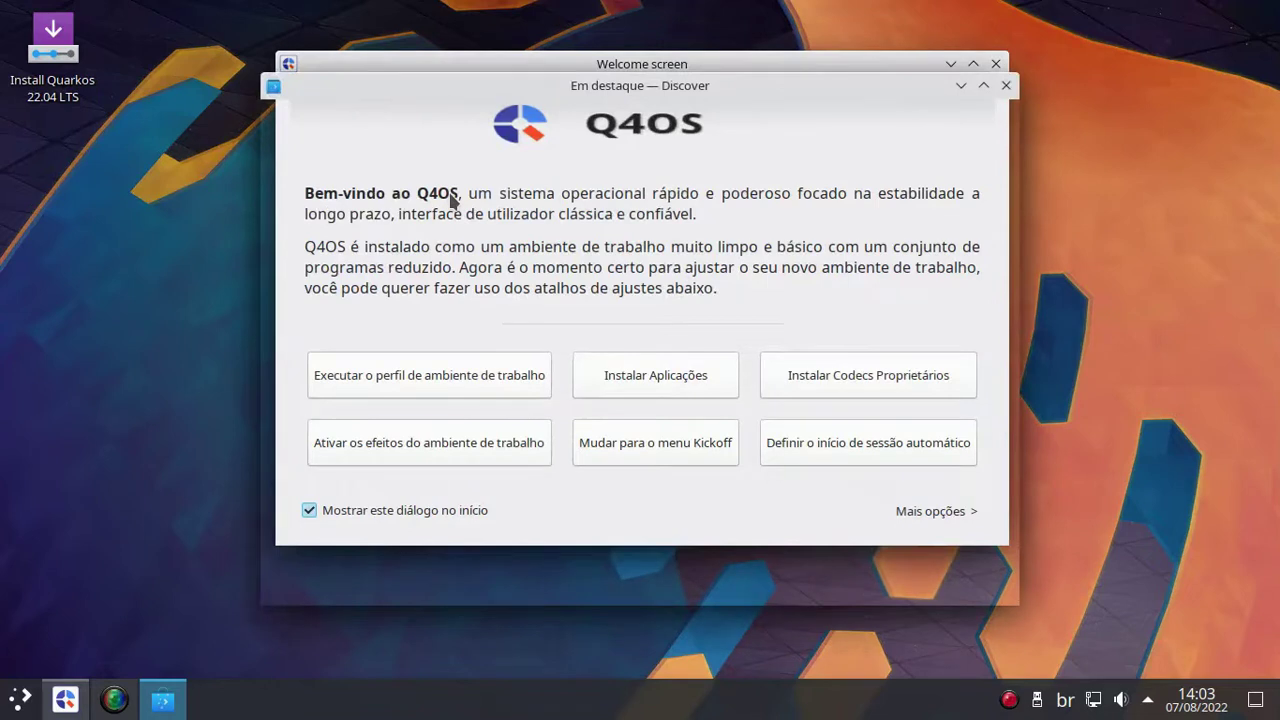
pyautogui.click(549, 58)
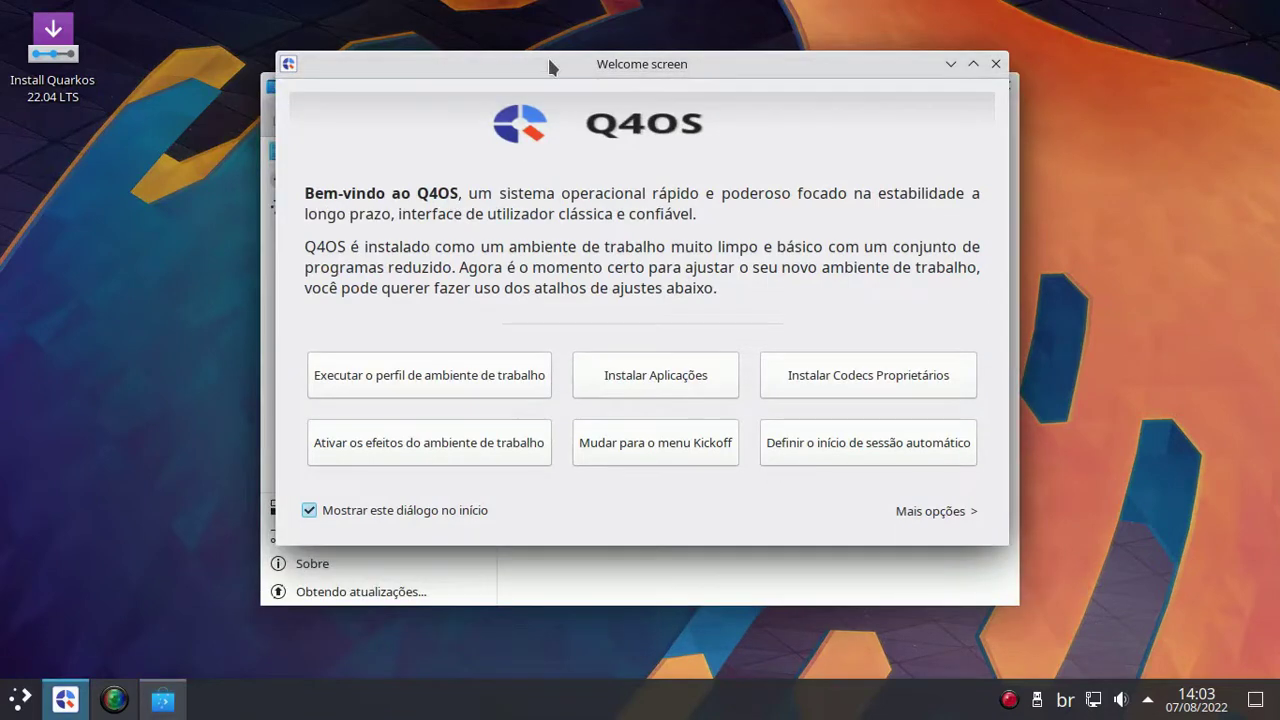
pyautogui.click(620, 582)
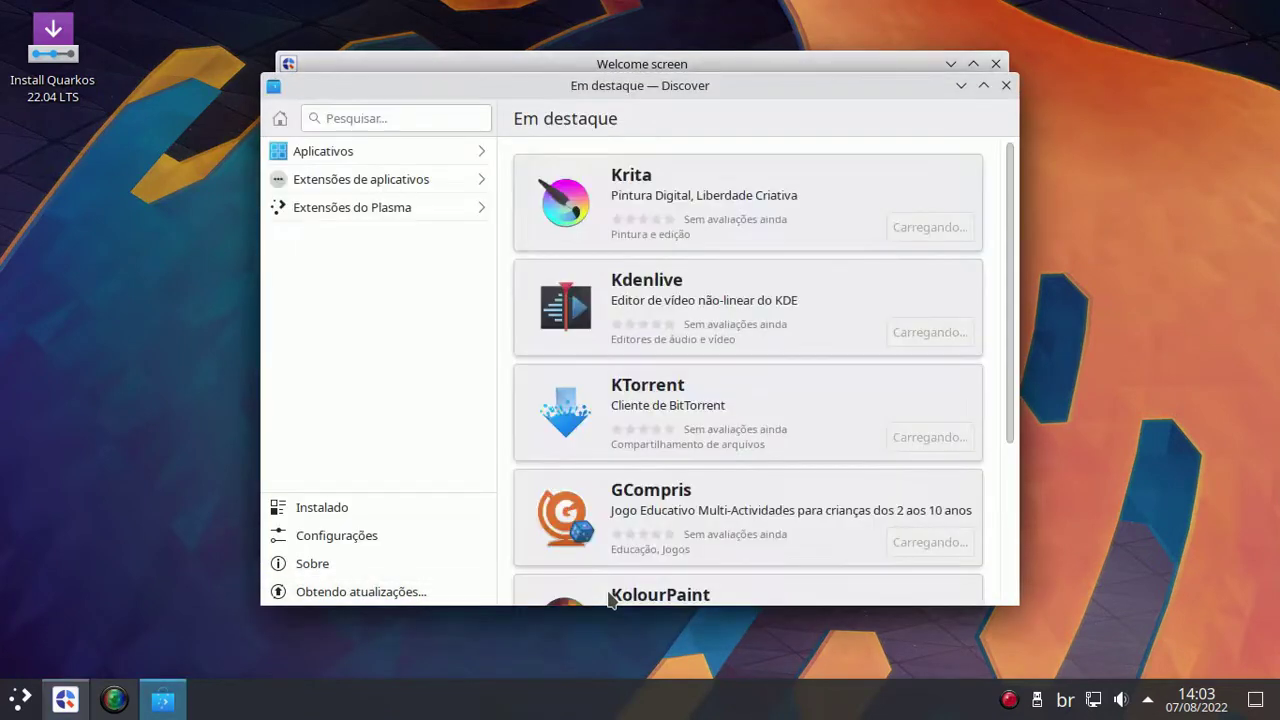
pyautogui.click(610, 597)
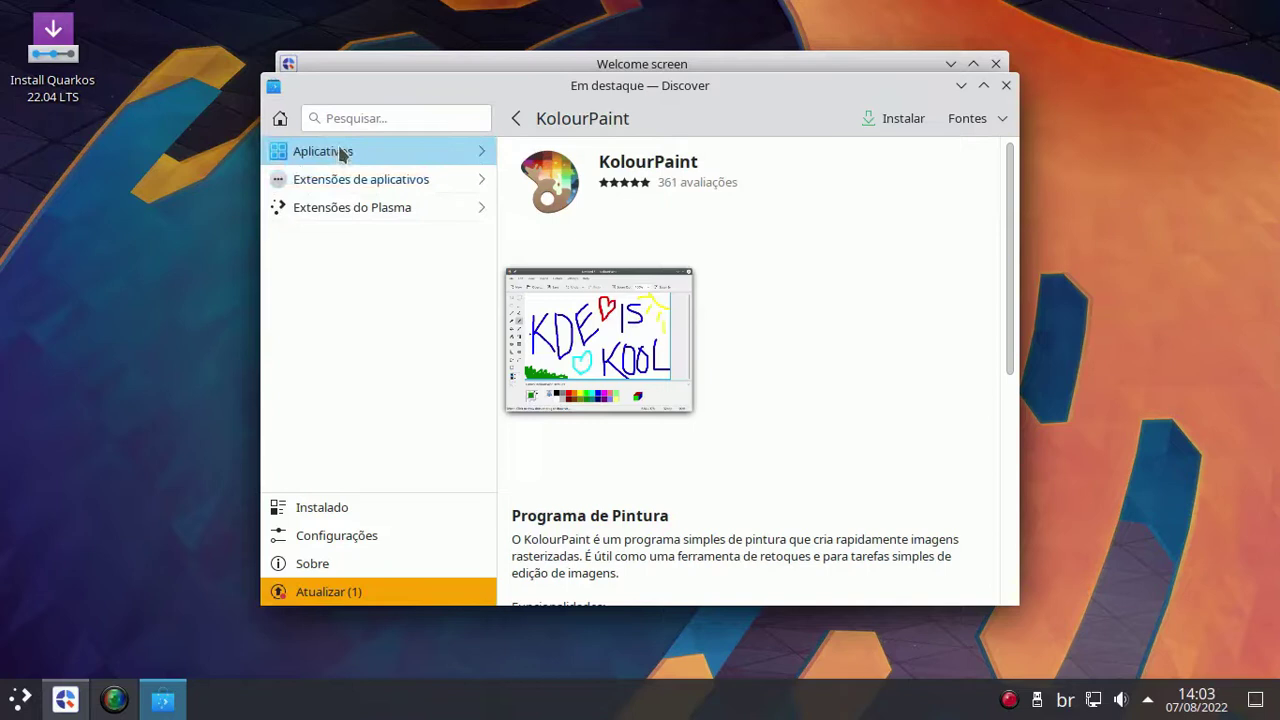
# Browse the Navegadores Web category under Aplicativos > Internet in Discover, and close Discover.
pyautogui.click(340, 177)
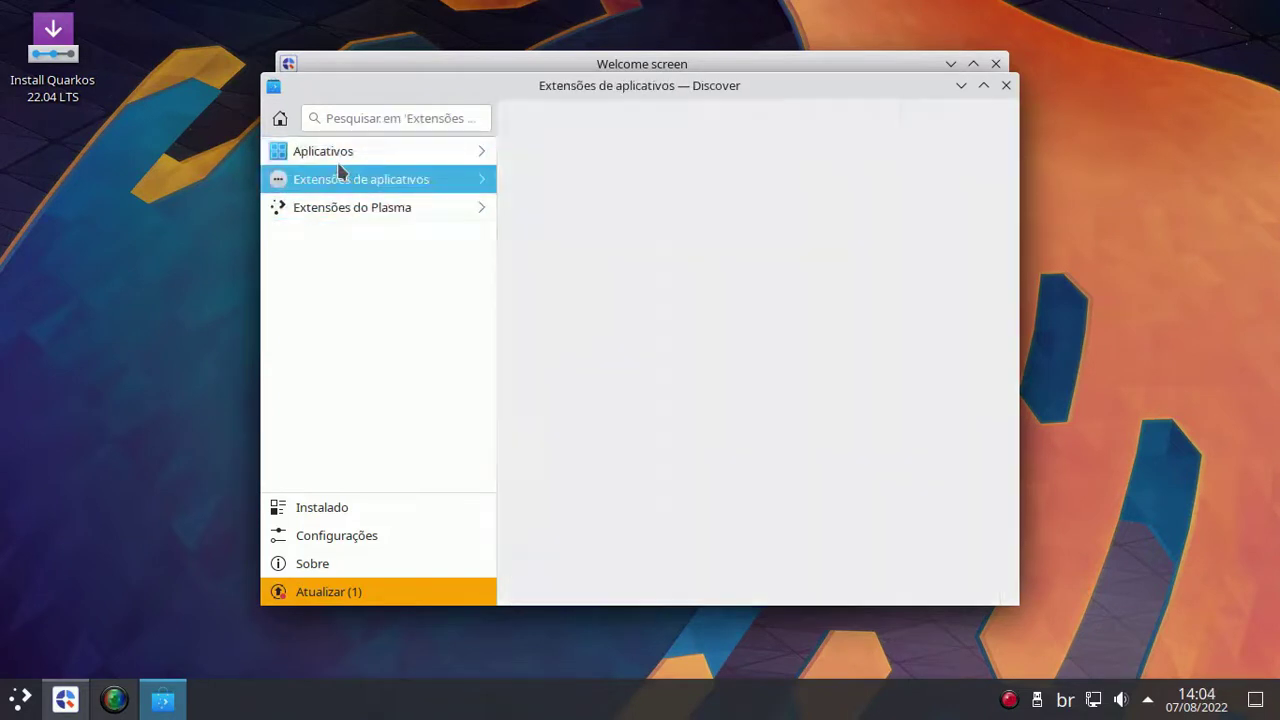
pyautogui.click(305, 151)
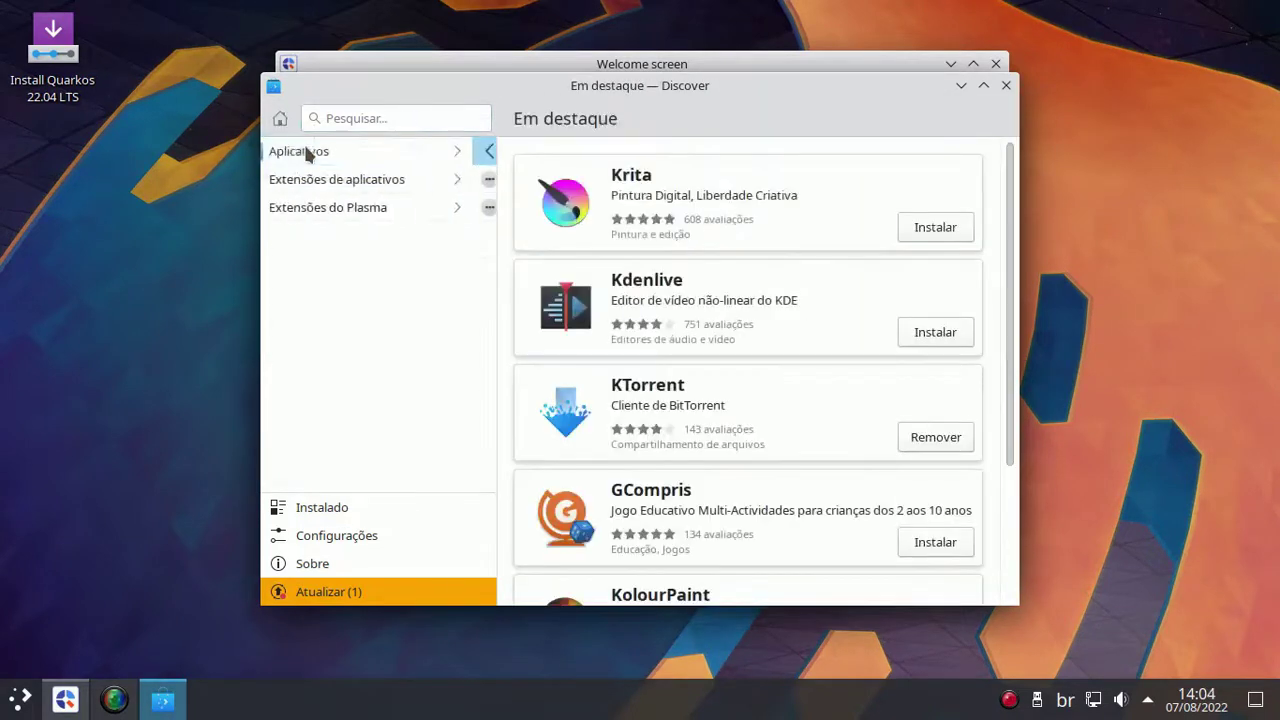
pyautogui.click(317, 158)
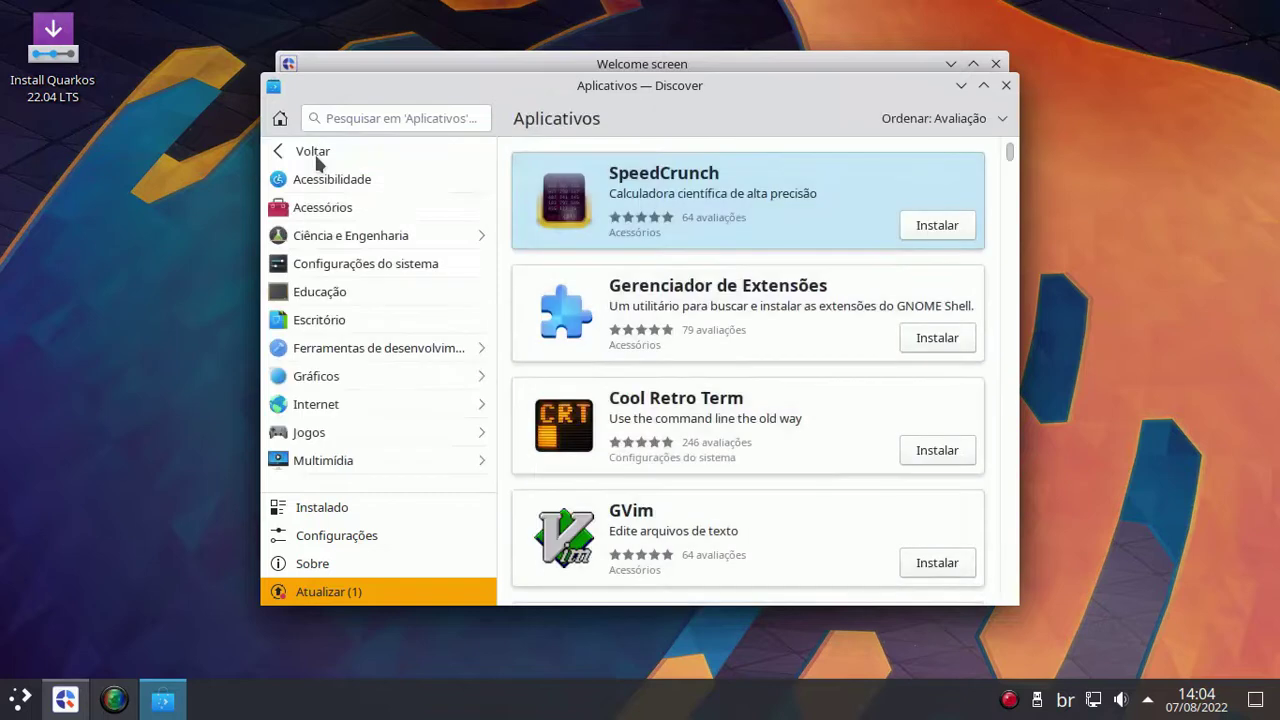
pyautogui.click(337, 406)
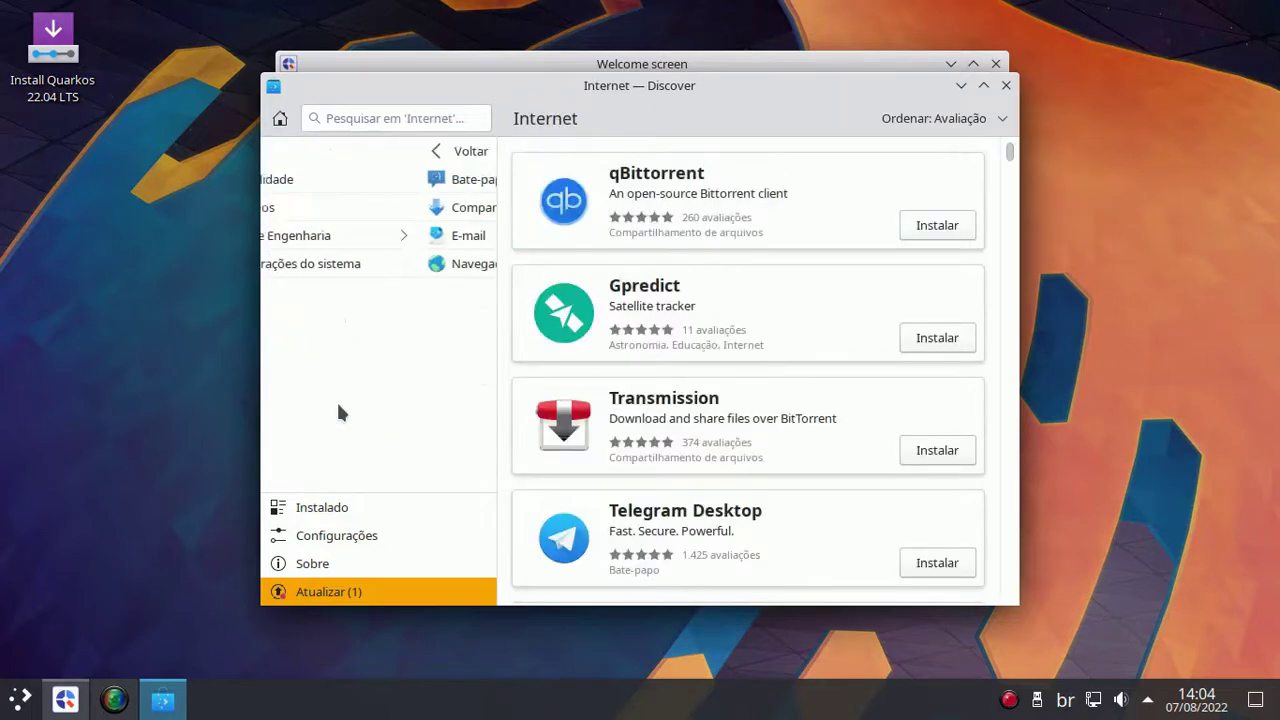
pyautogui.click(344, 265)
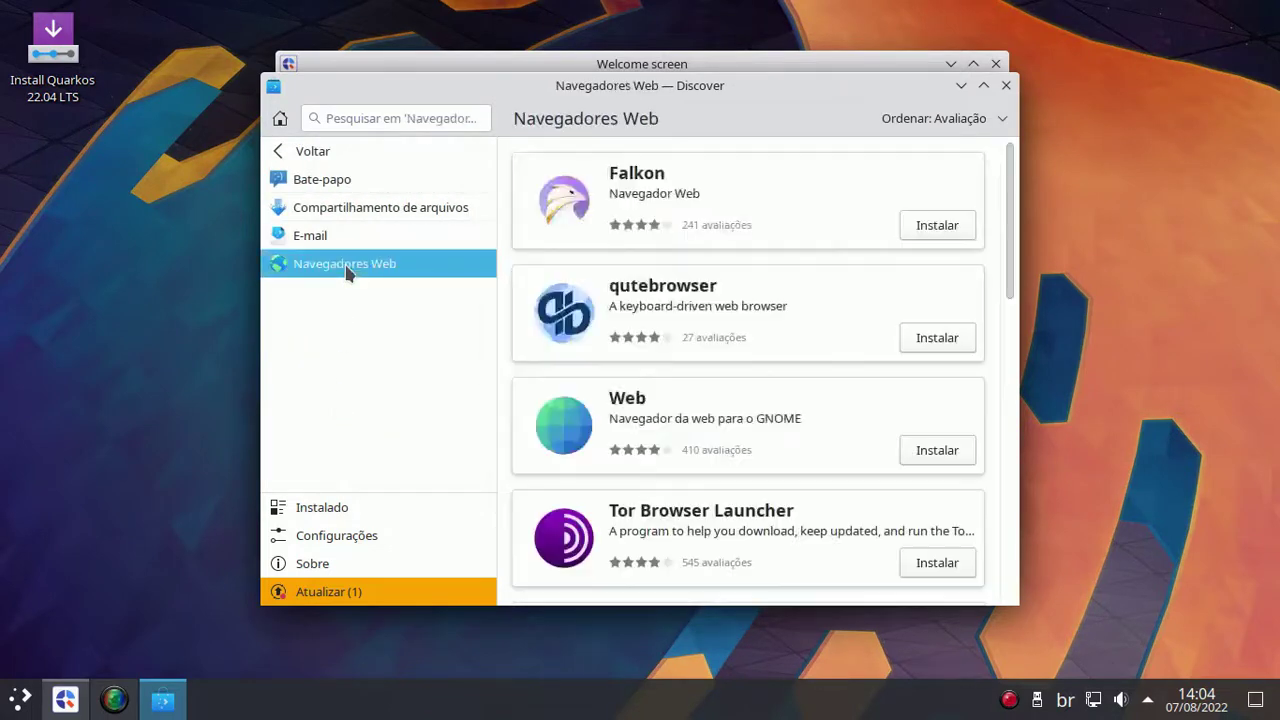
pyautogui.scroll(-8, 866, 300)
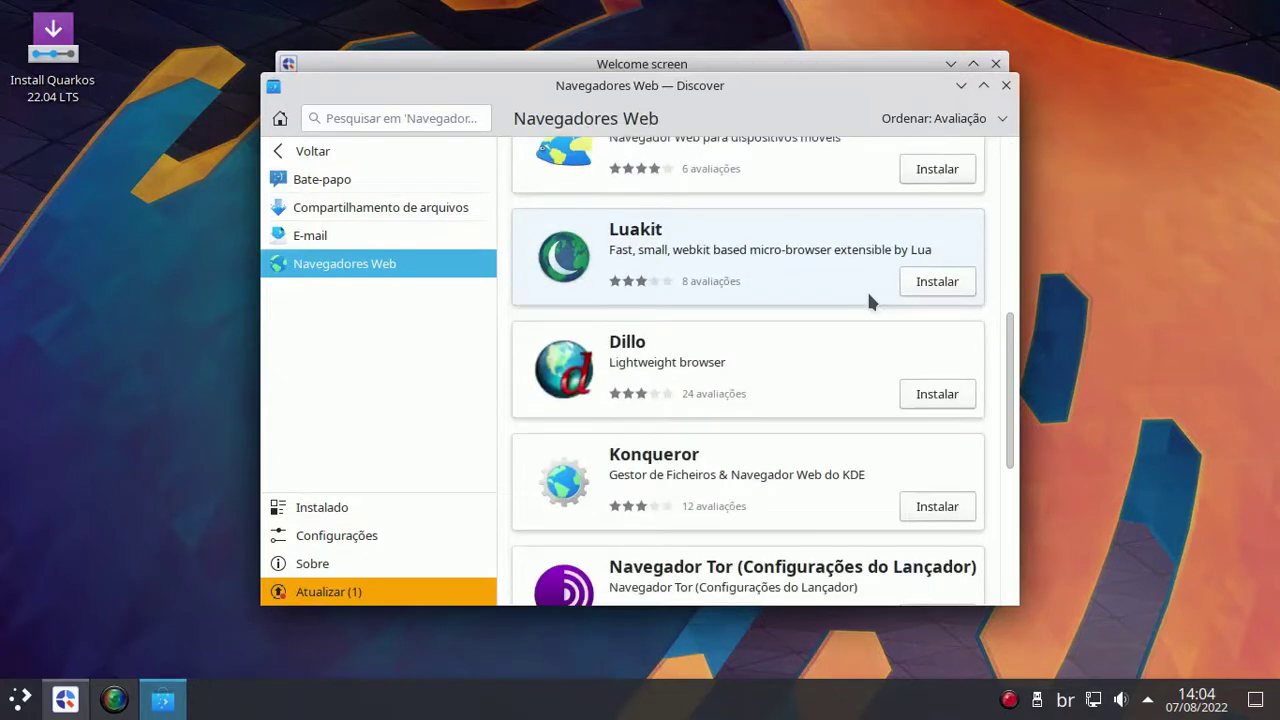
pyautogui.scroll(-1, 868, 300)
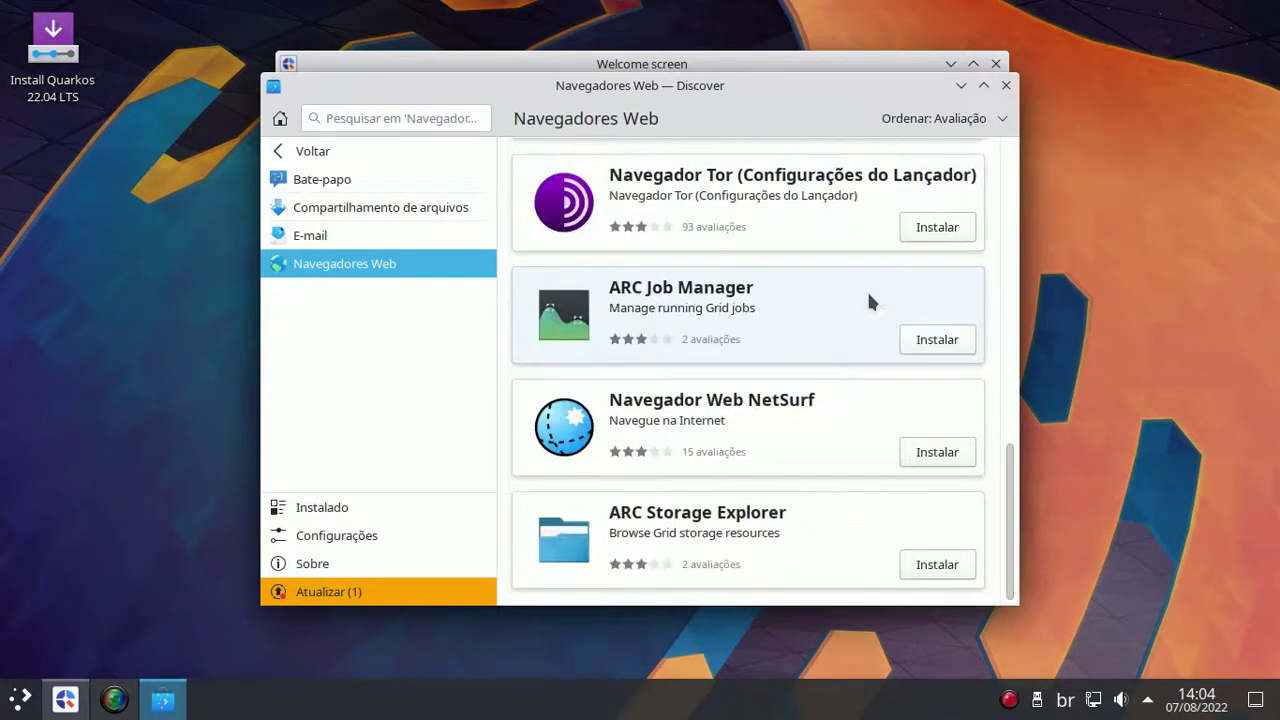
pyautogui.click(1007, 87)
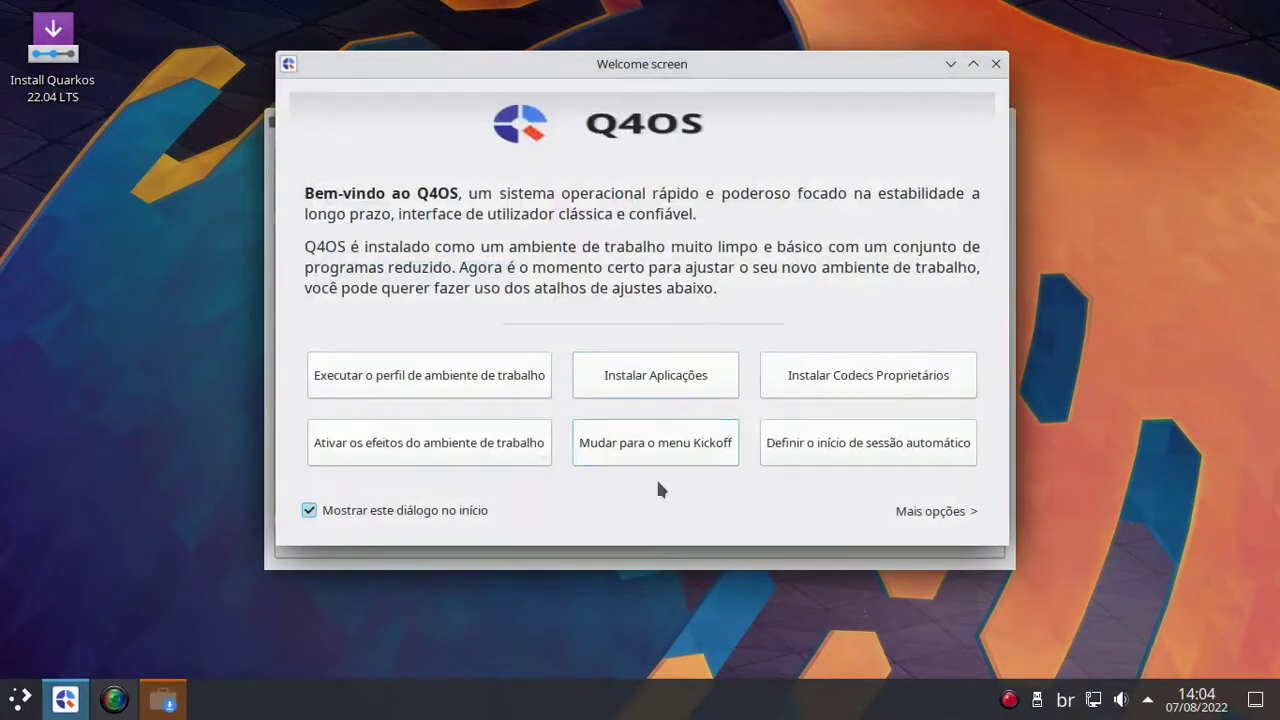
# Look through the featured applications in Software Centre, and close it along with the welcome screen.
pyautogui.scroll(-1, 430, 330)
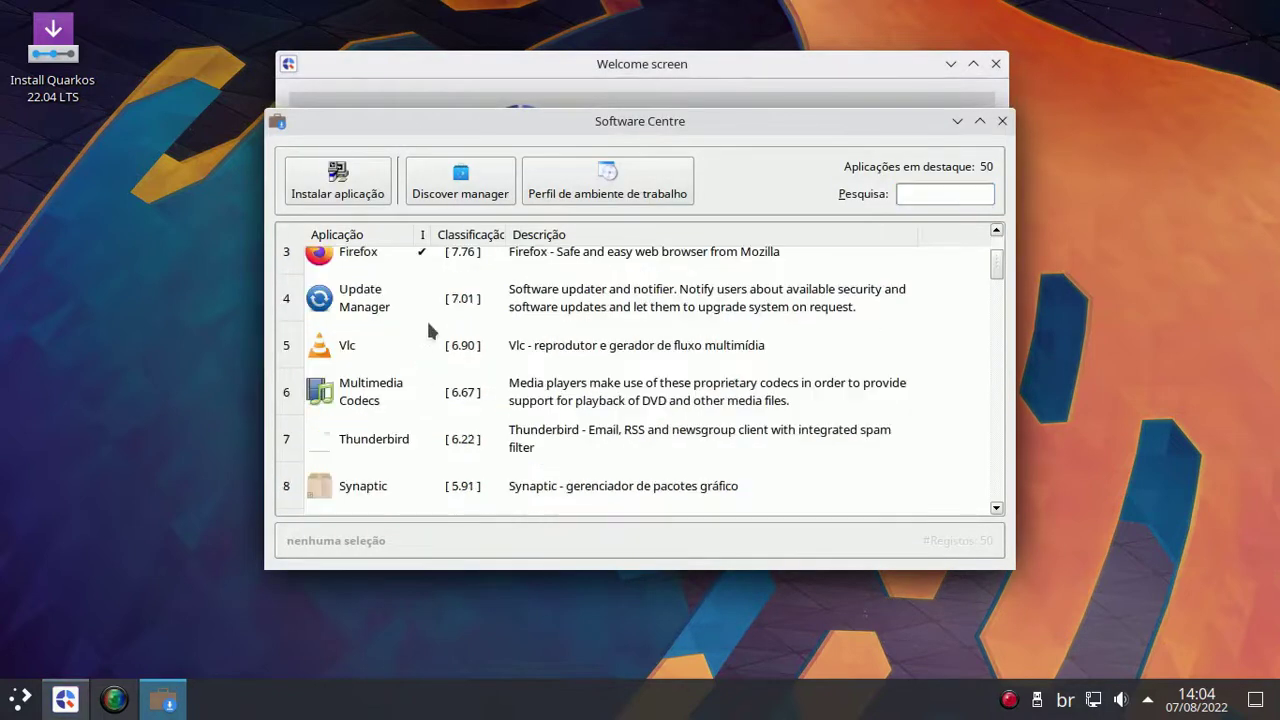
pyautogui.scroll(-1, 388, 283)
pyautogui.scroll(1, 449, 445)
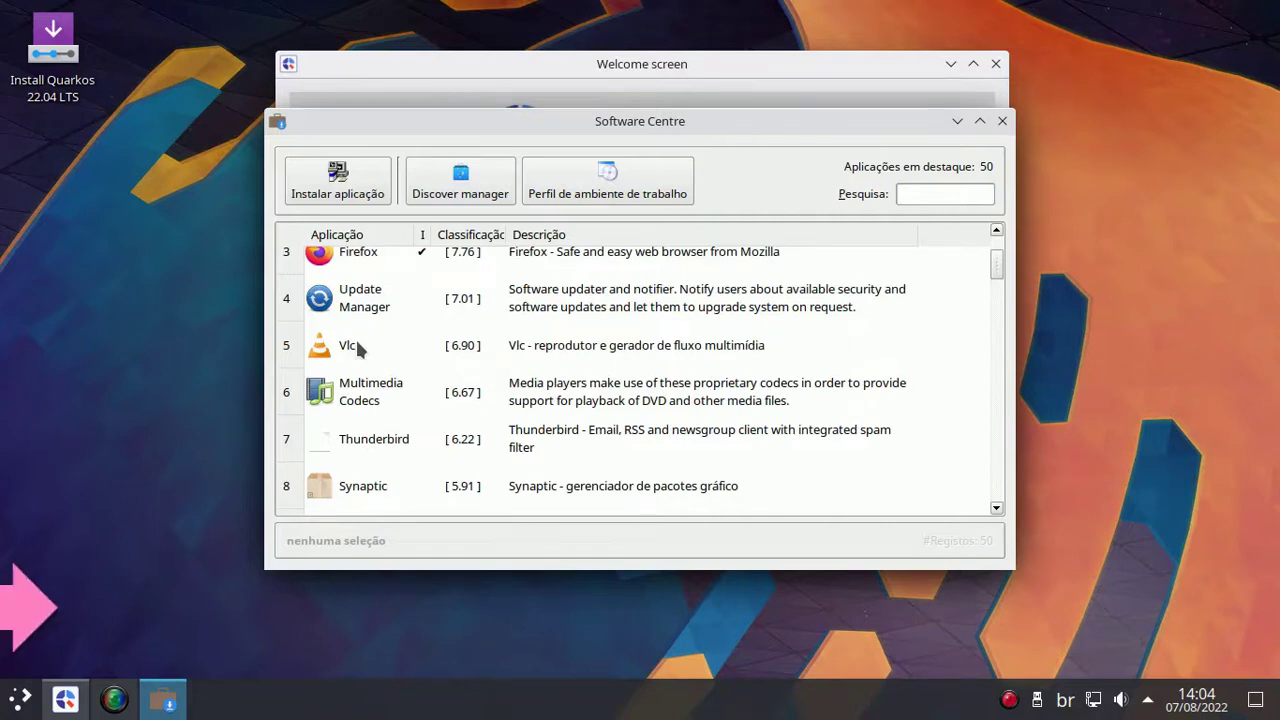
pyautogui.scroll(-6, 506, 325)
pyautogui.scroll(-8, 506, 325)
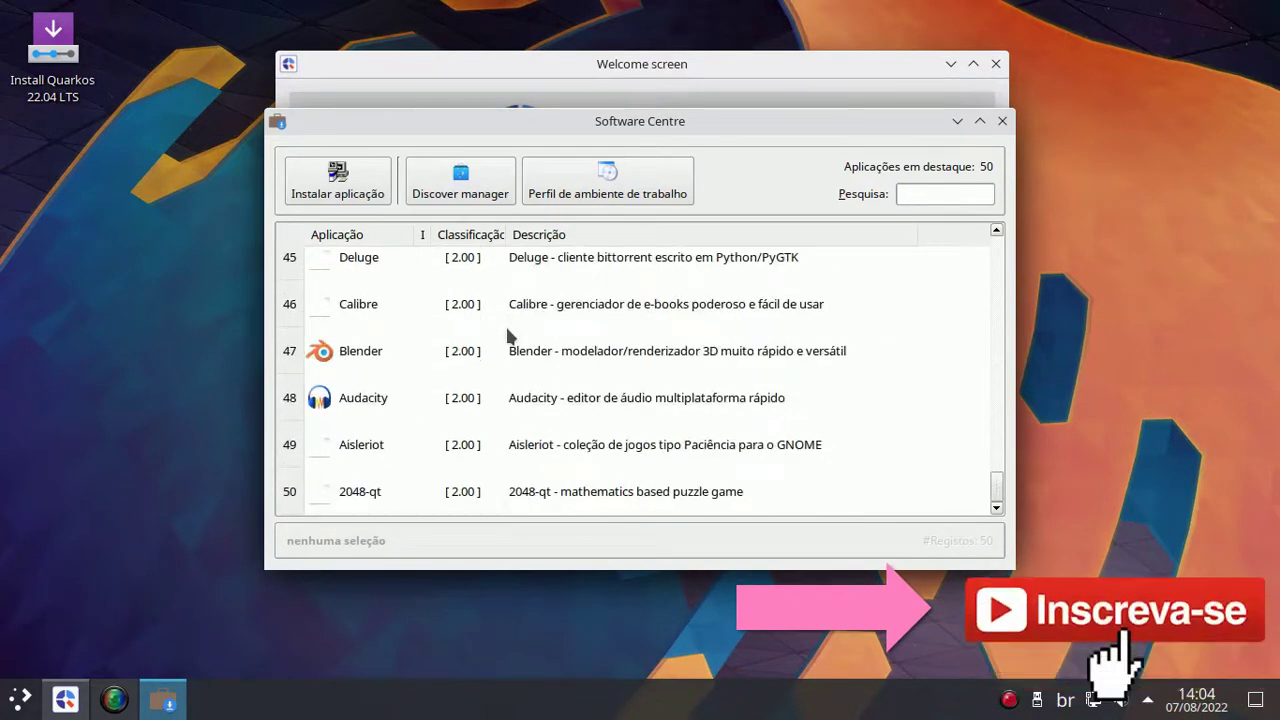
pyautogui.scroll(4, 508, 336)
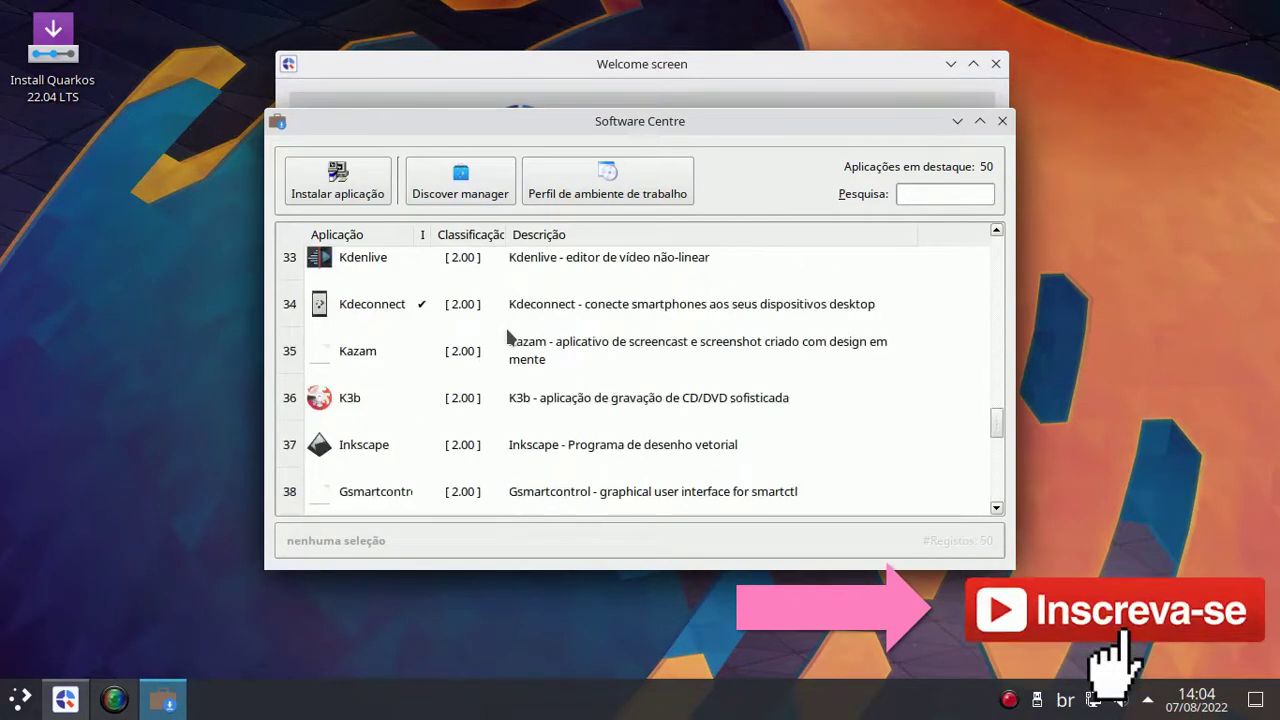
pyautogui.click(1003, 122)
pyautogui.click(996, 65)
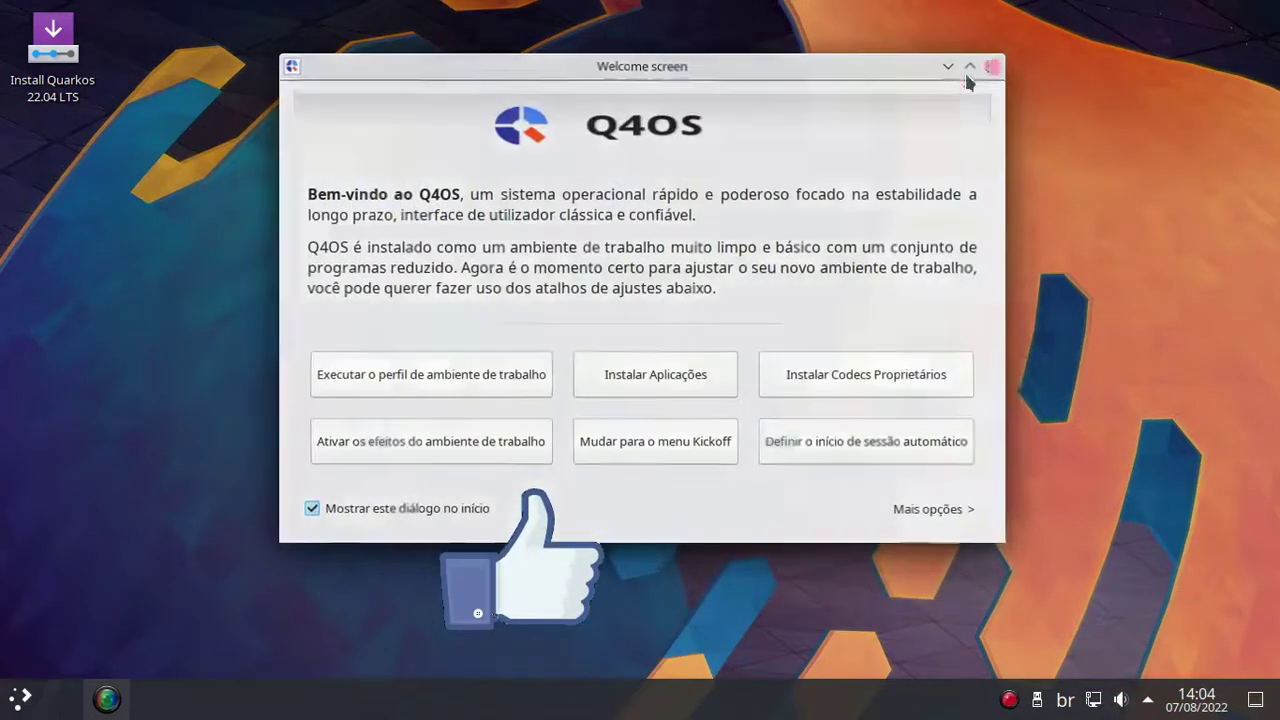
# Launch the Dolphin file manager and open the Western Digital 1 TB drive.
pyautogui.click(20, 698)
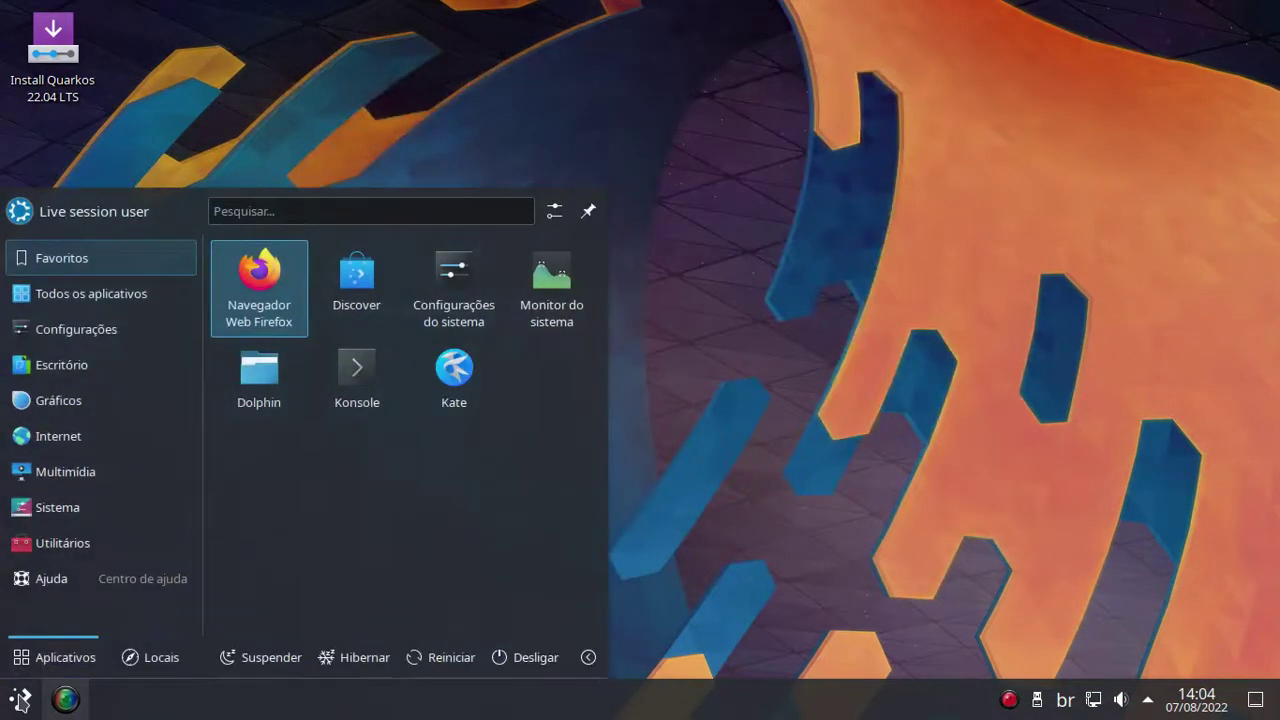
pyautogui.click(259, 378)
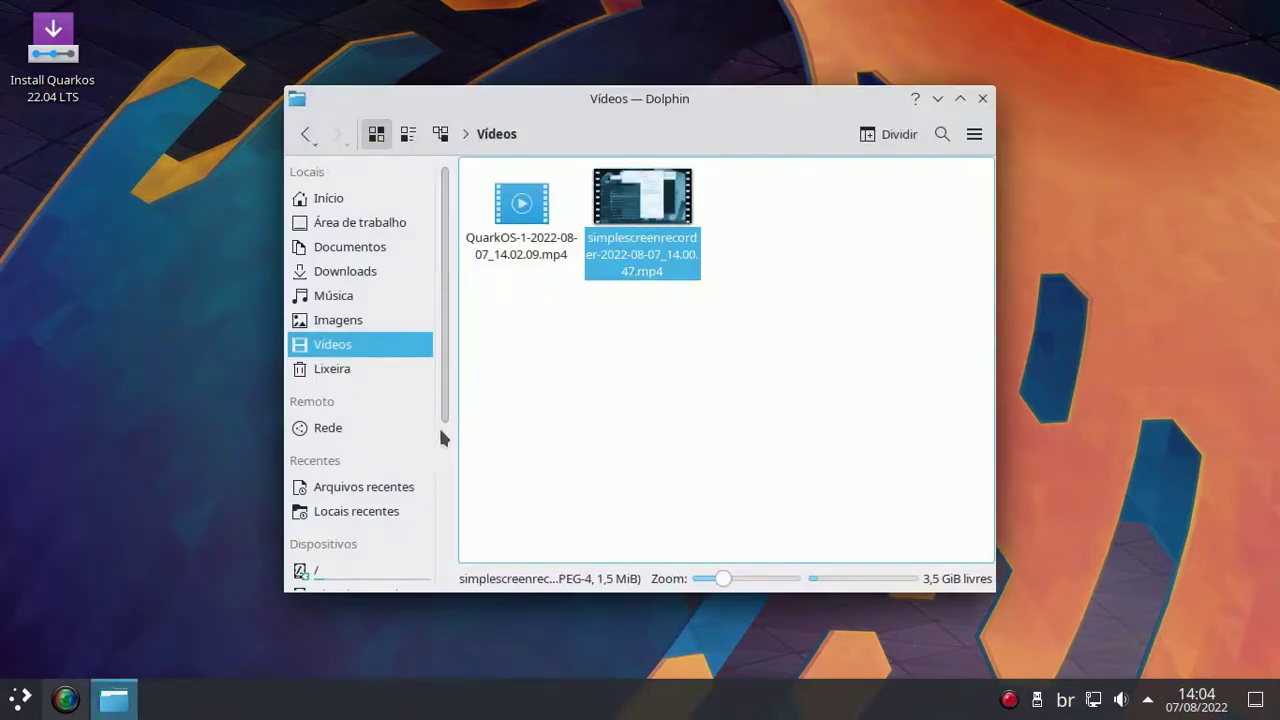
pyautogui.moveTo(446, 400); pyautogui.dragTo(441, 568)
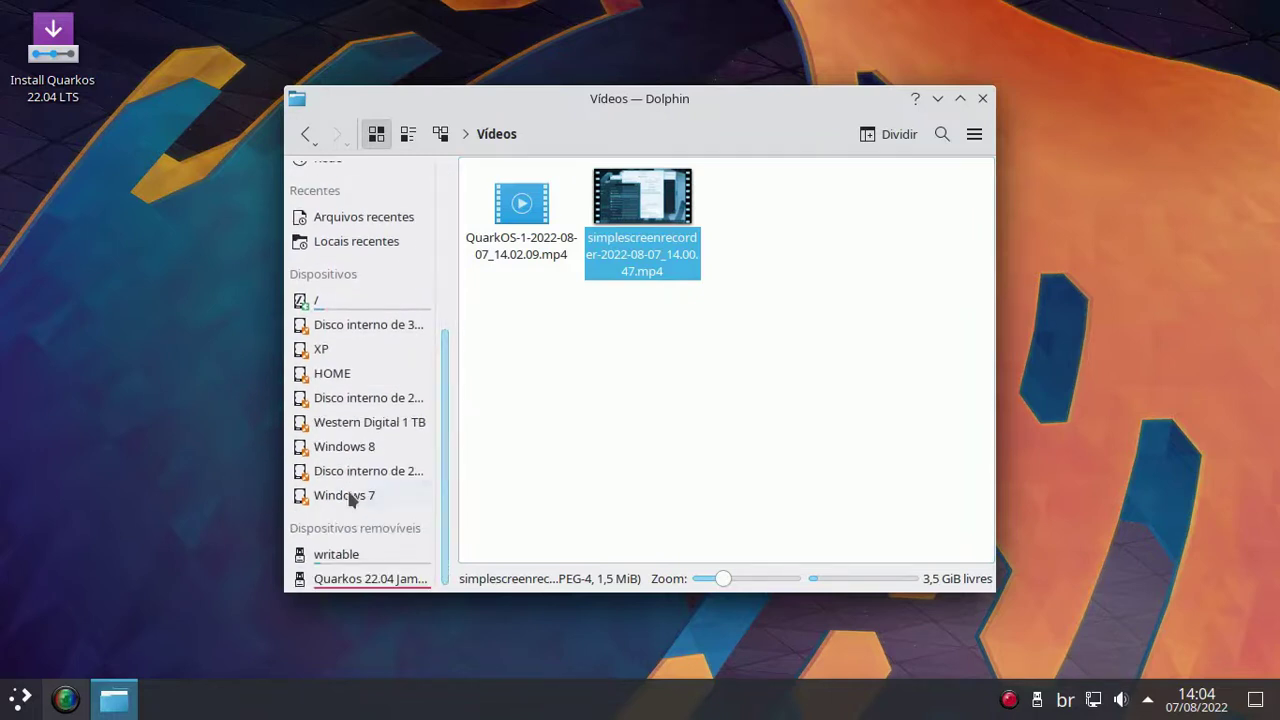
pyautogui.click(385, 426)
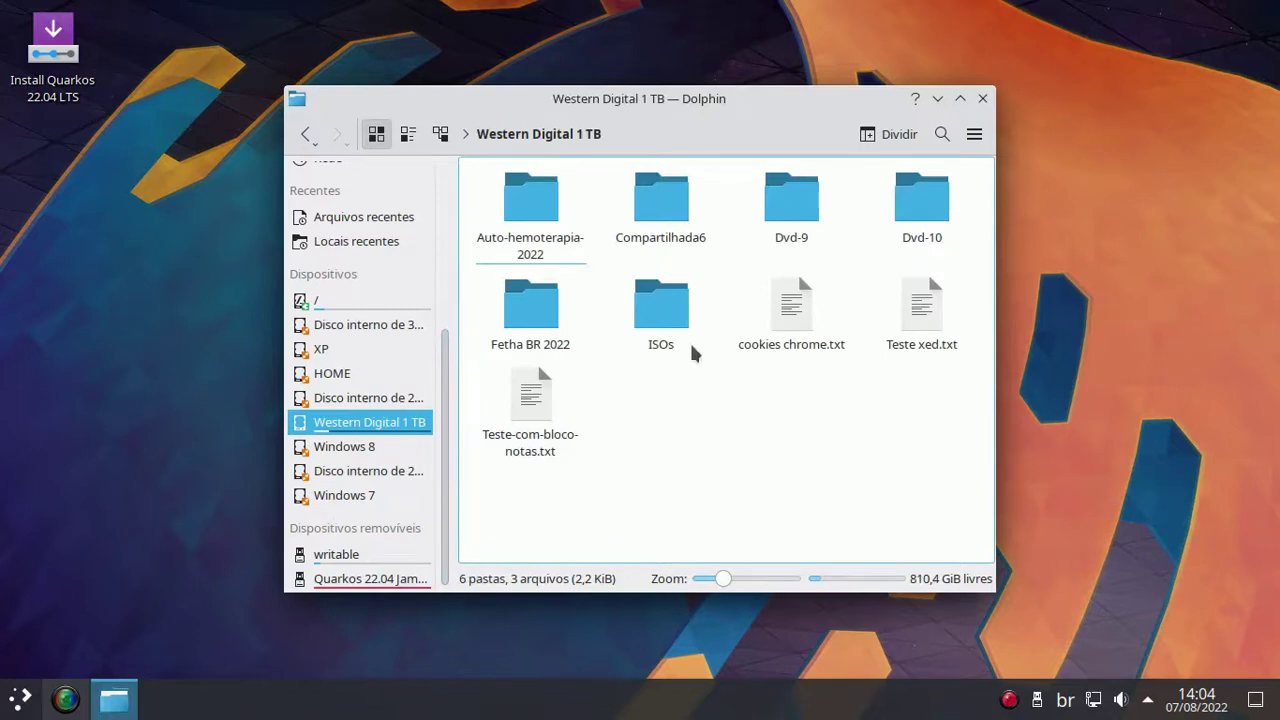
# Open the text file sorceforge-QUARKOs.txt from the folder Fetha BR 2022 > FAZENDO > Quark-OS.
pyautogui.doubleClick(552, 302)
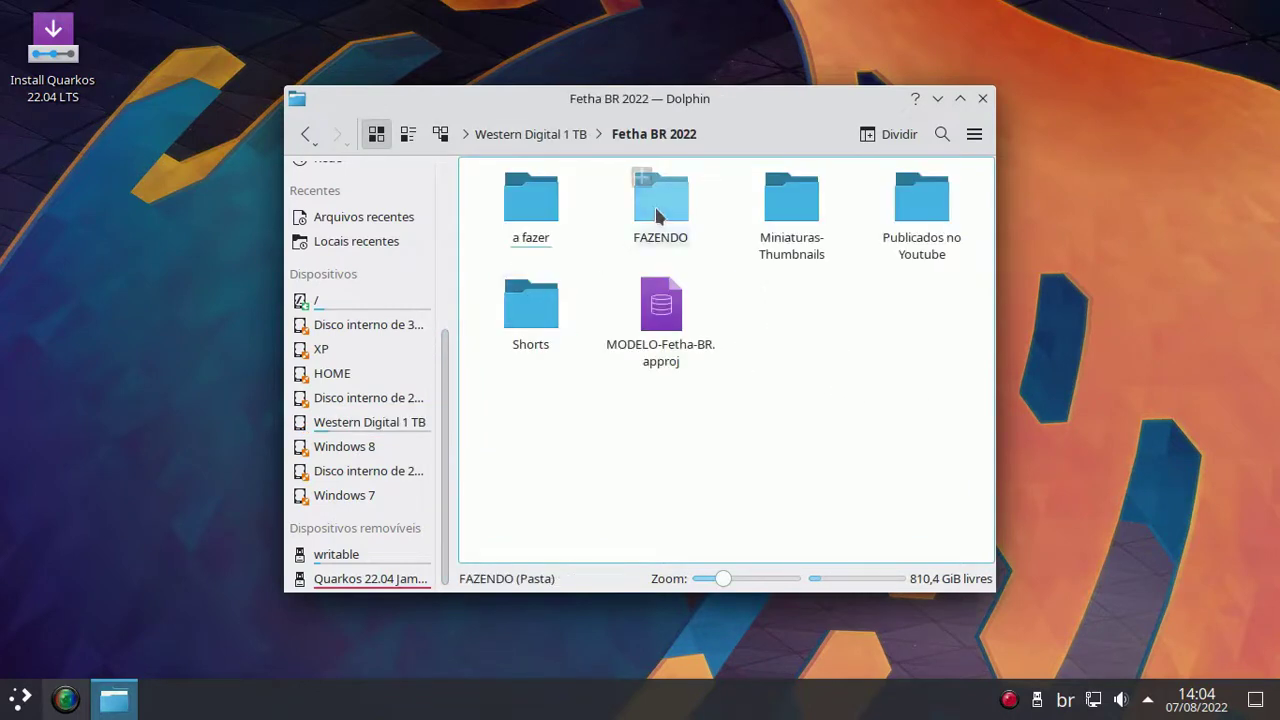
pyautogui.doubleClick(657, 215)
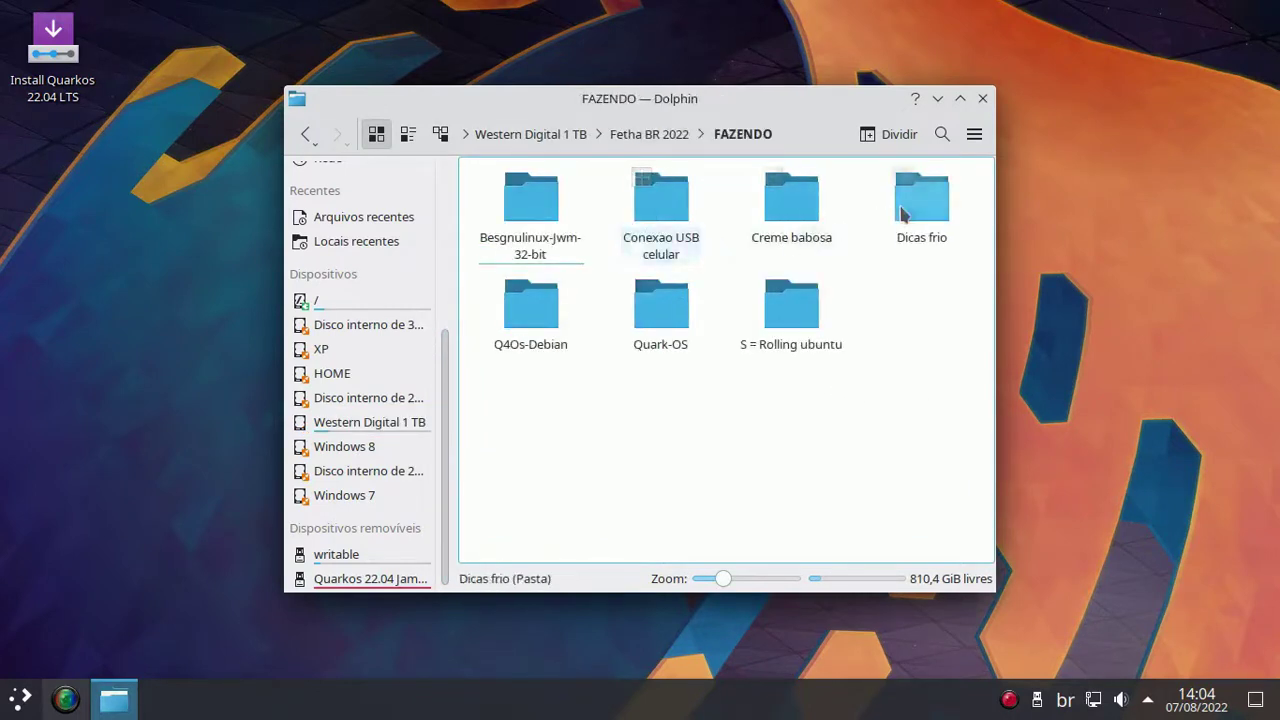
pyautogui.doubleClick(663, 322)
pyautogui.click(653, 227)
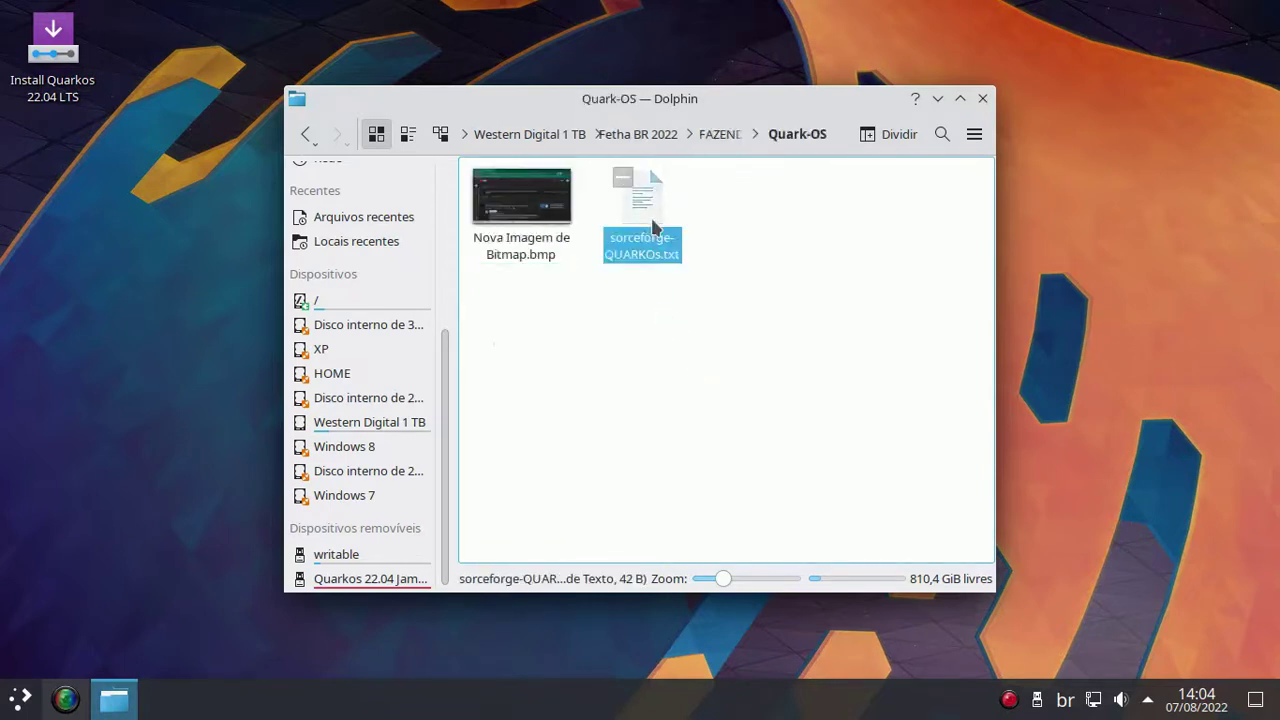
pyautogui.doubleClick(653, 227)
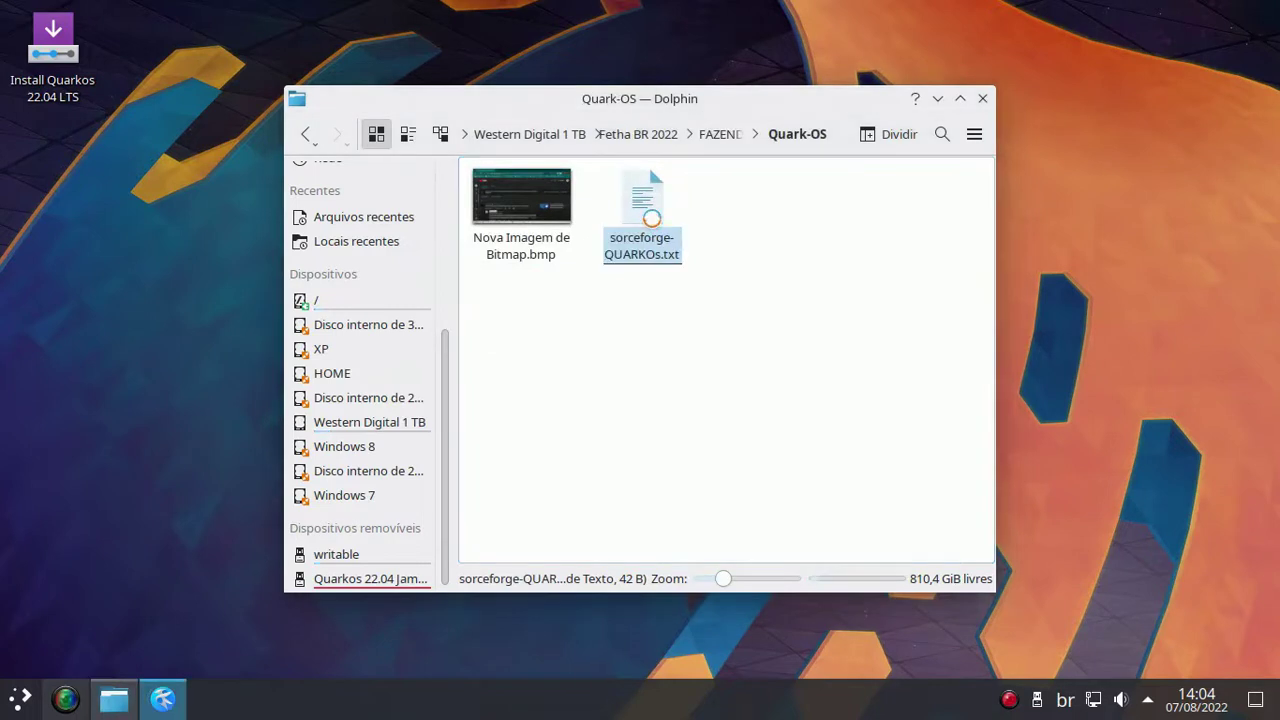
# Copy the SourceForge project address from sorceforge-QUARKOs.txt and launch Firefox.
pyautogui.moveTo(765, 193); pyautogui.dragTo(405, 204)
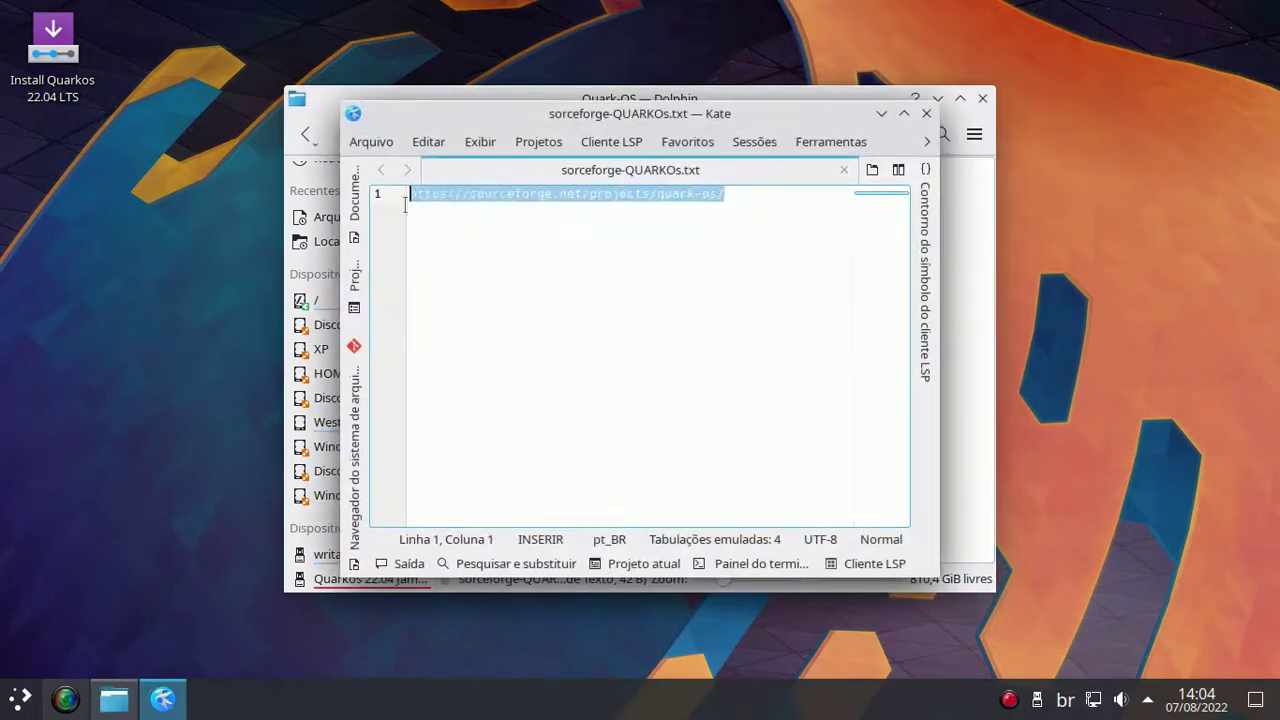
pyautogui.rightClick(466, 204)
pyautogui.click(531, 235)
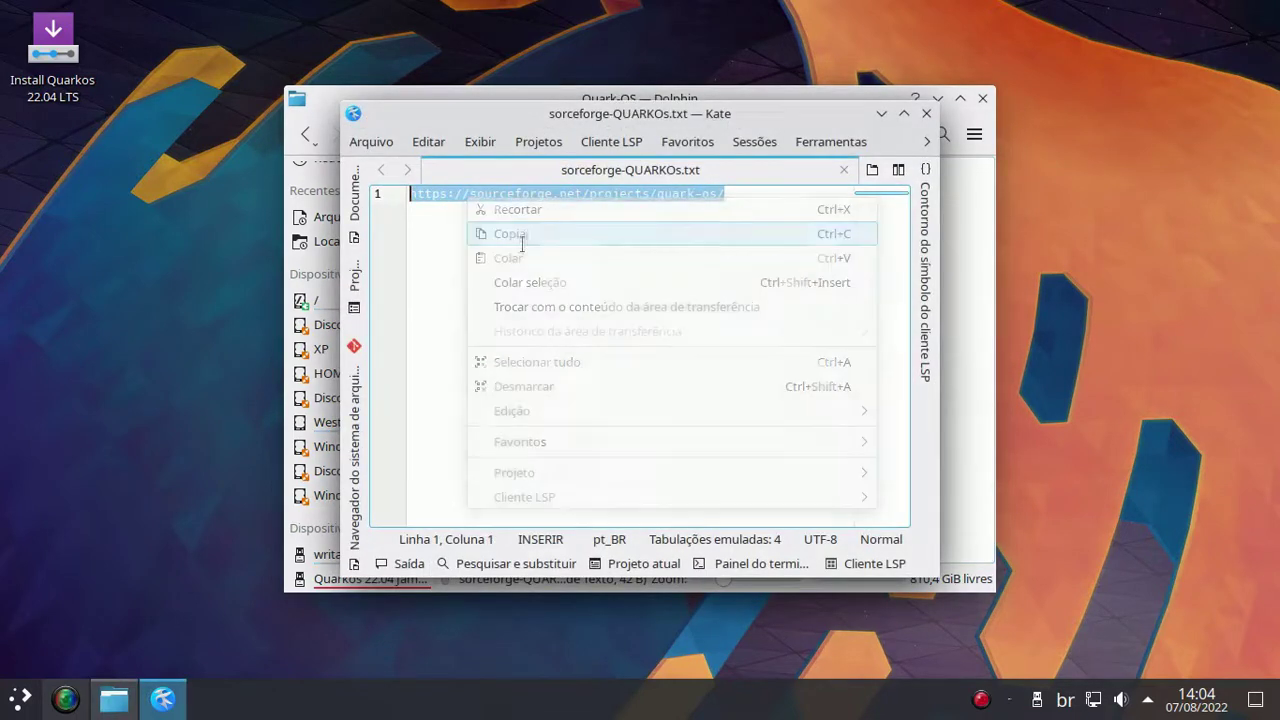
pyautogui.click(33, 694)
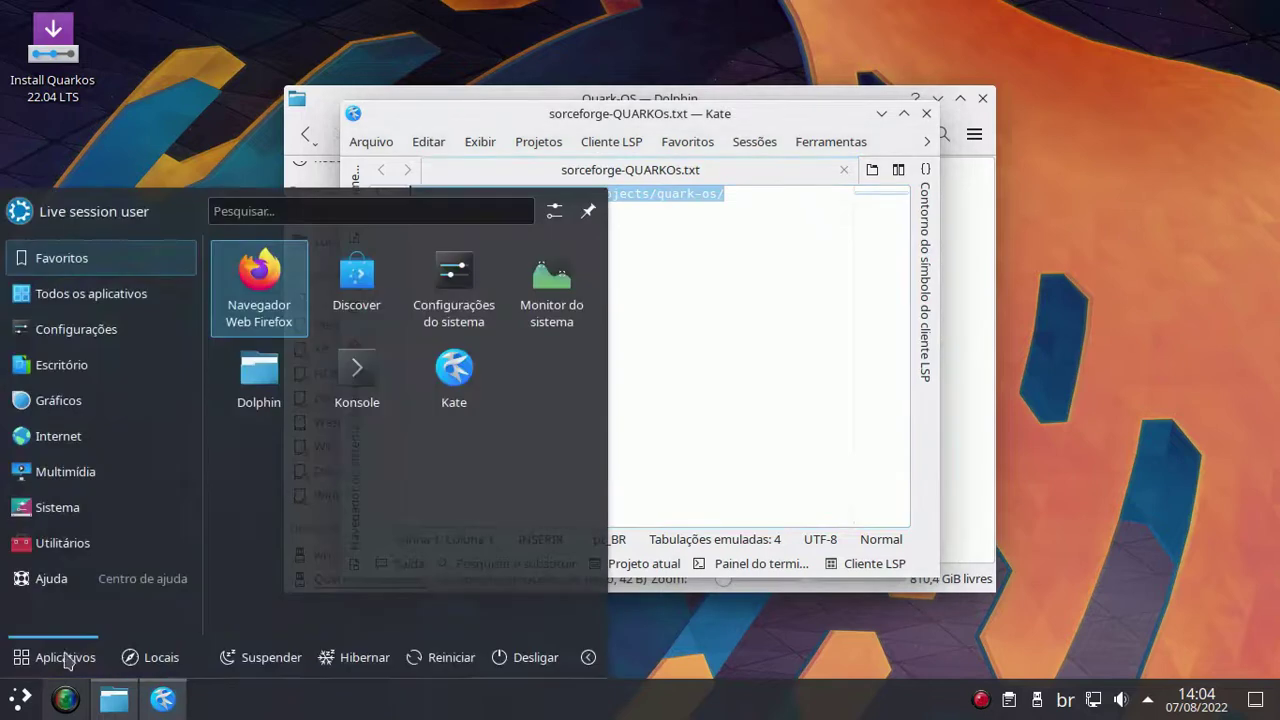
pyautogui.click(249, 312)
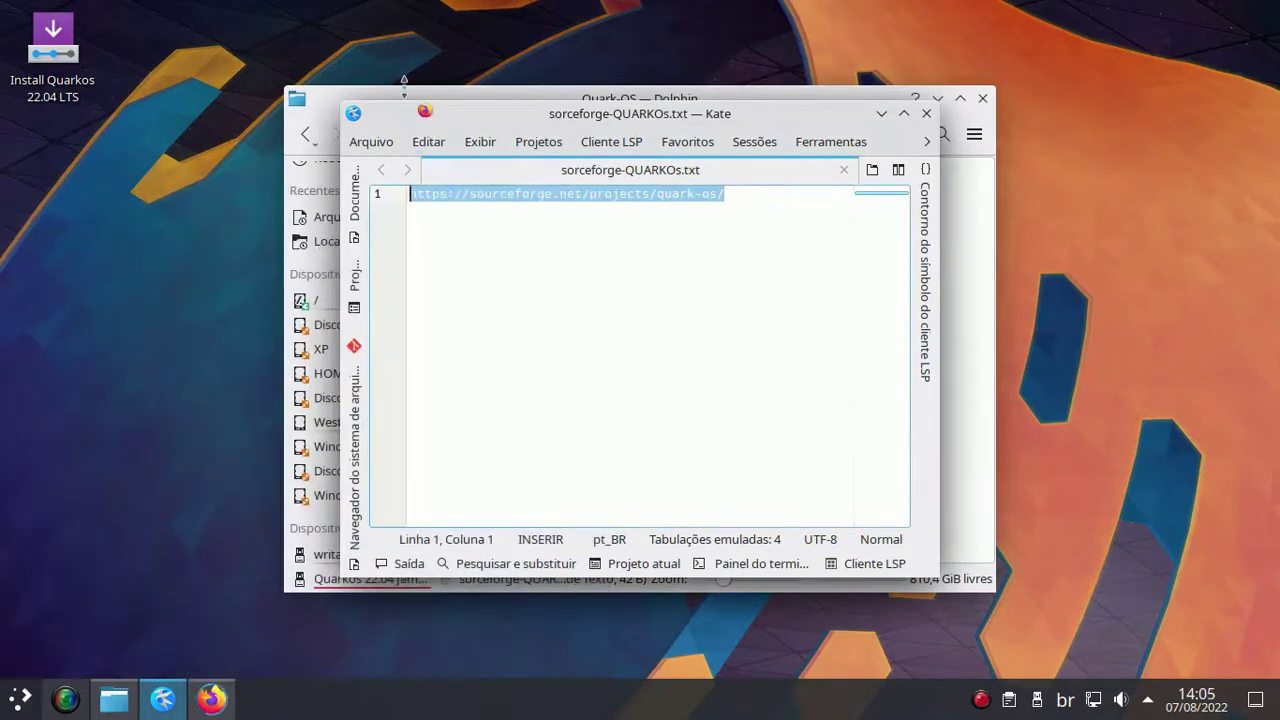
# Open the image Nova Imagem de Bitmap.bmp from the Quark-OS folder in Dolphin.
pyautogui.click(406, 96)
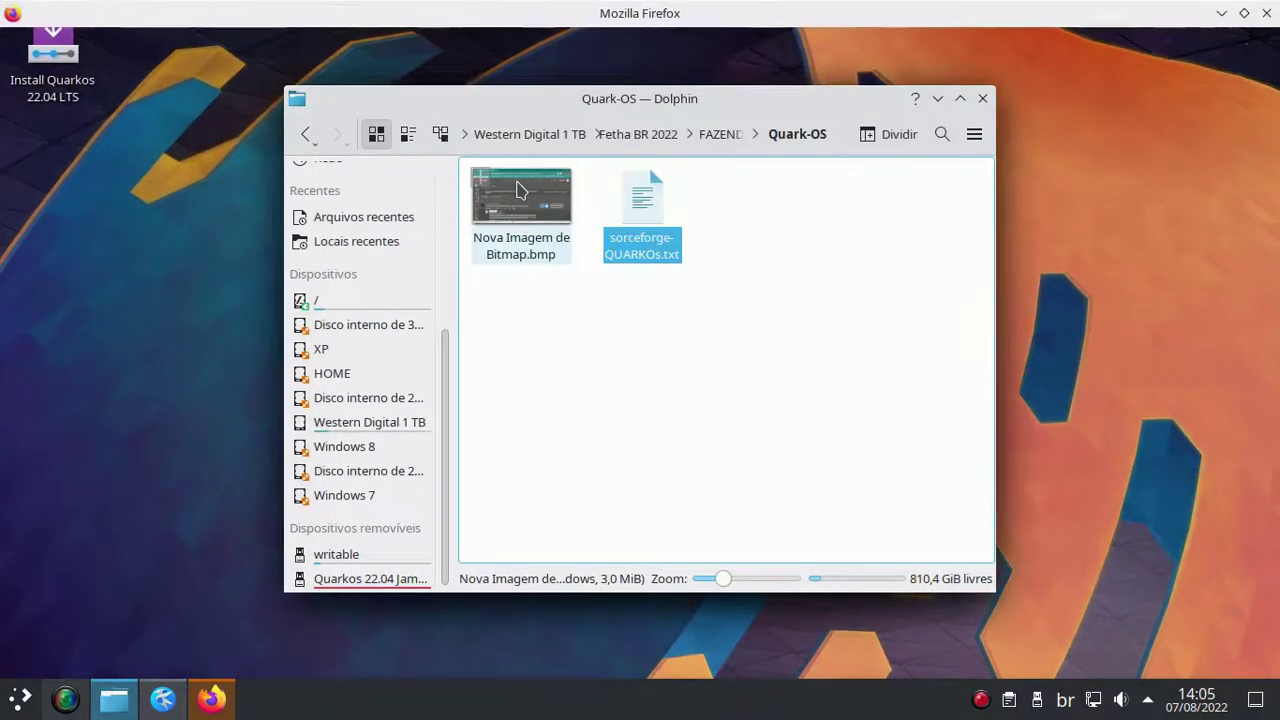
pyautogui.rightClick(518, 187)
pyautogui.click(571, 193)
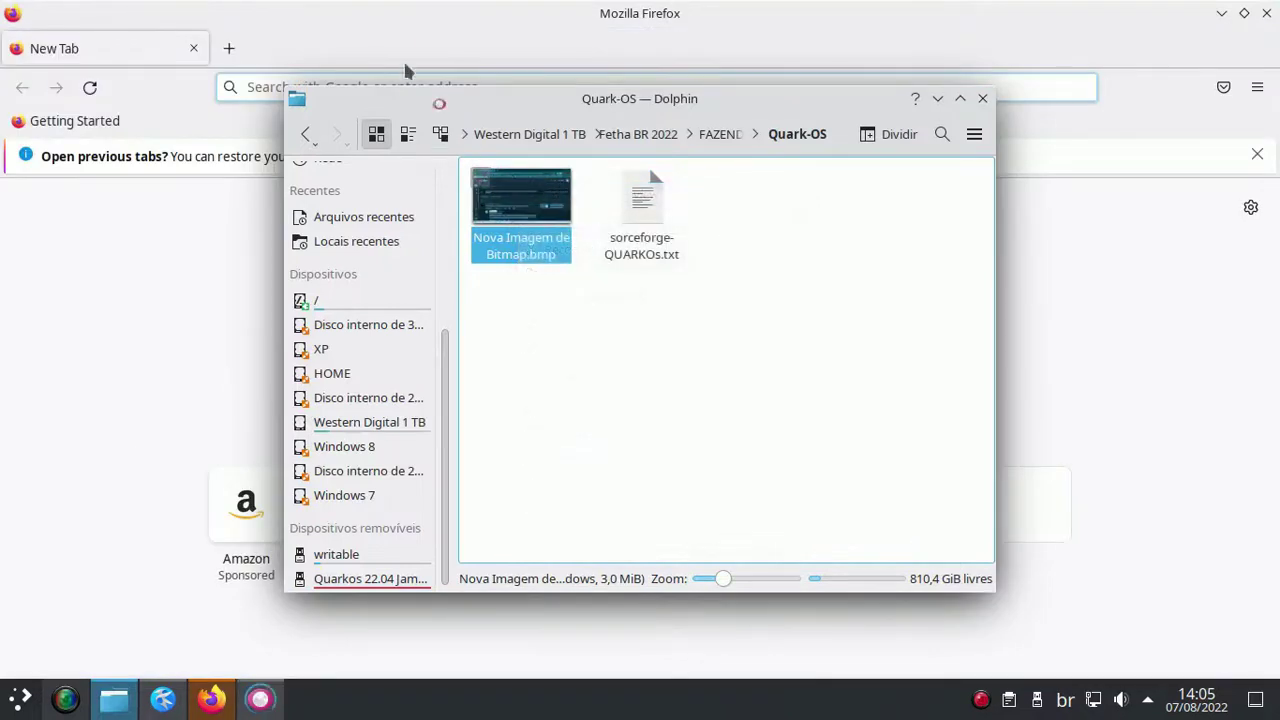
# Switch to Firefox, dismiss the previous-tabs notice and load the copied SourceForge address.
pyautogui.click(370, 22)
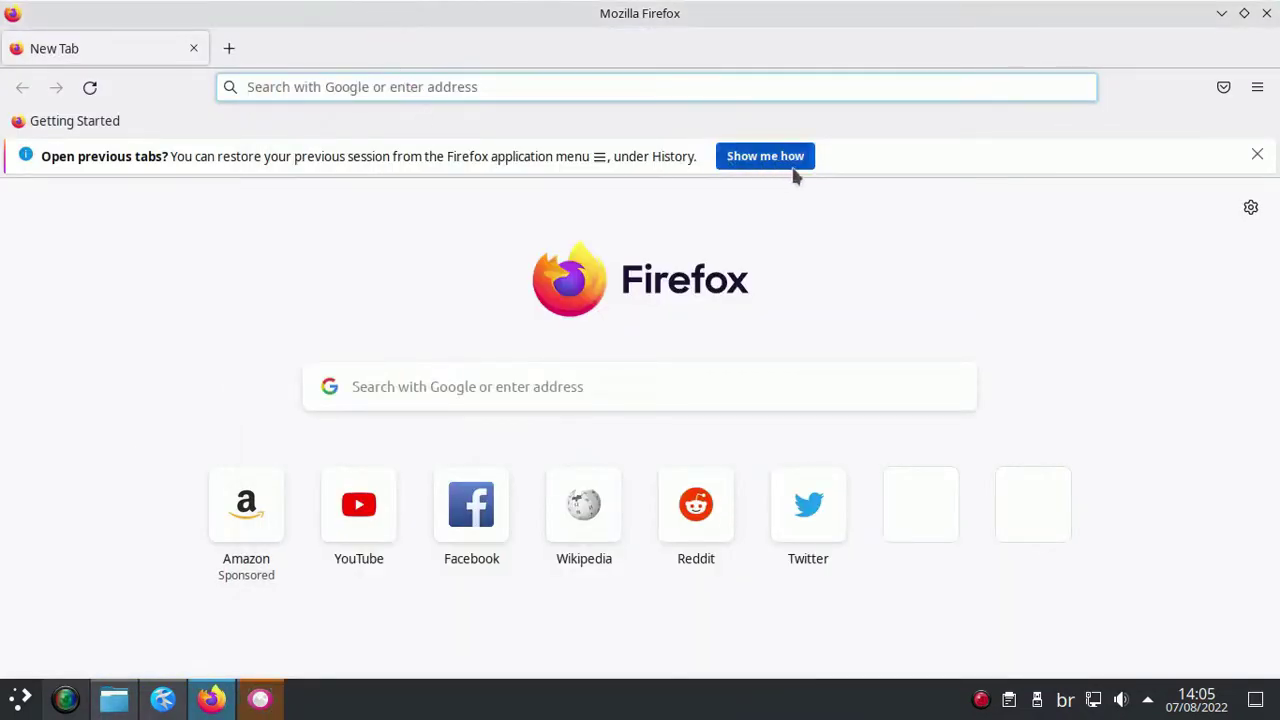
pyautogui.click(1257, 154)
pyautogui.click(312, 88)
pyautogui.rightClick(310, 87)
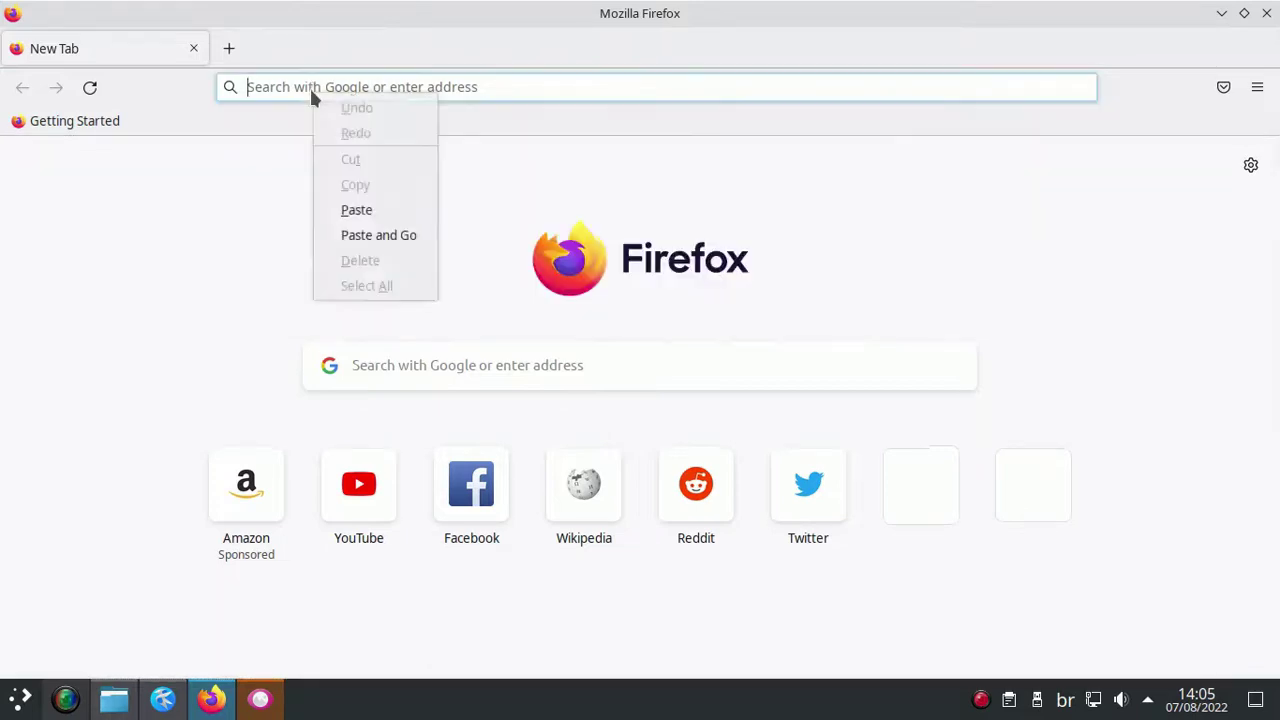
pyautogui.click(381, 240)
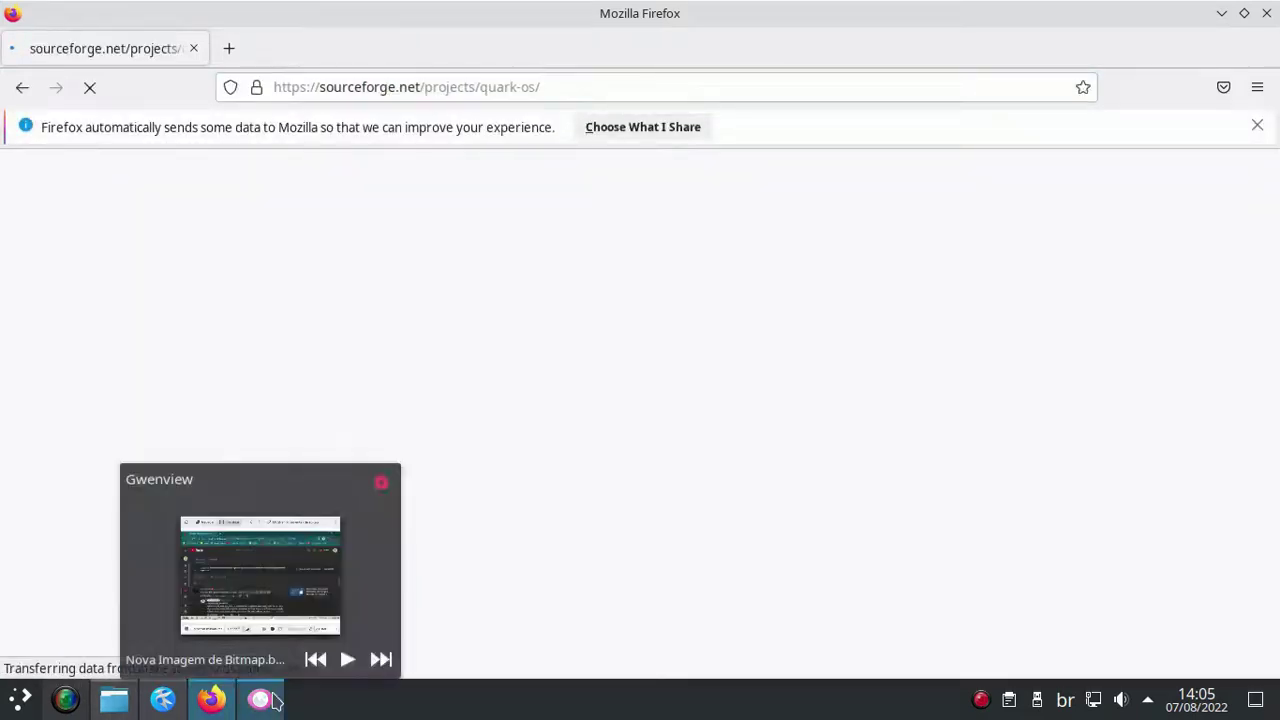
# Examine the YouTube Studio comments in the Gwenview image with the window maximized and zoom at 106%, and close Gwenview.
pyautogui.click(275, 702)
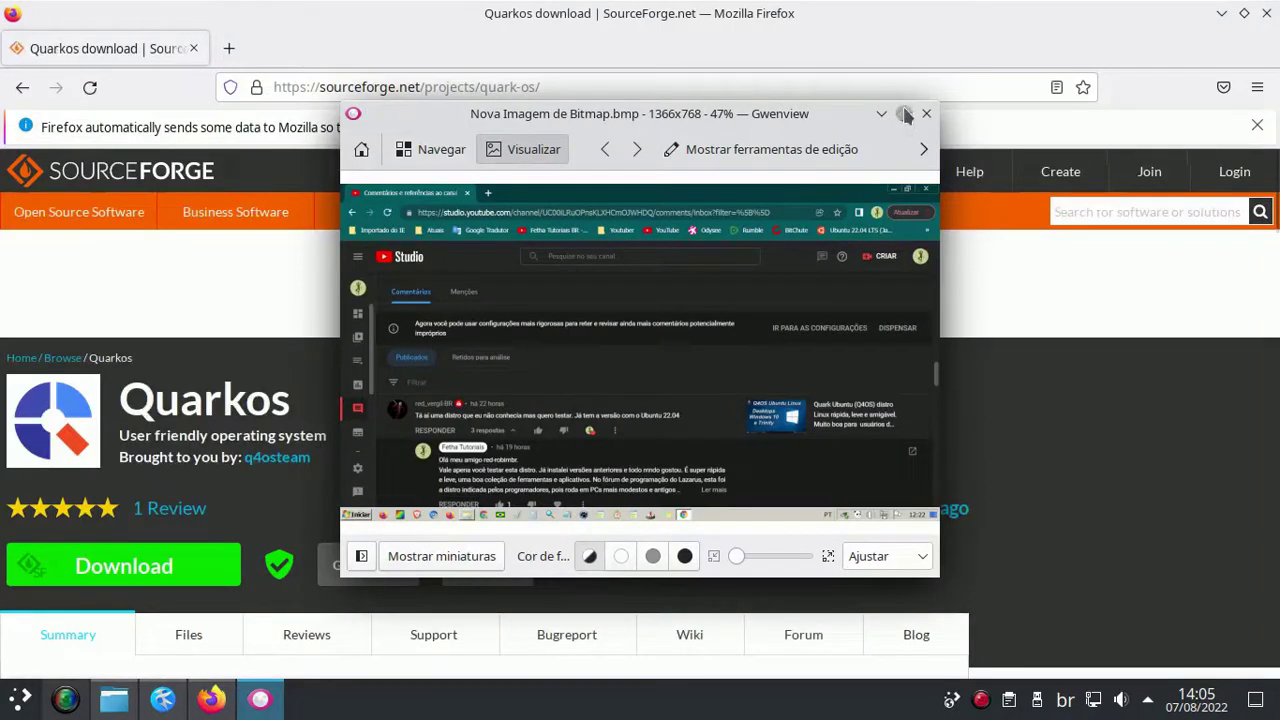
pyautogui.click(904, 114)
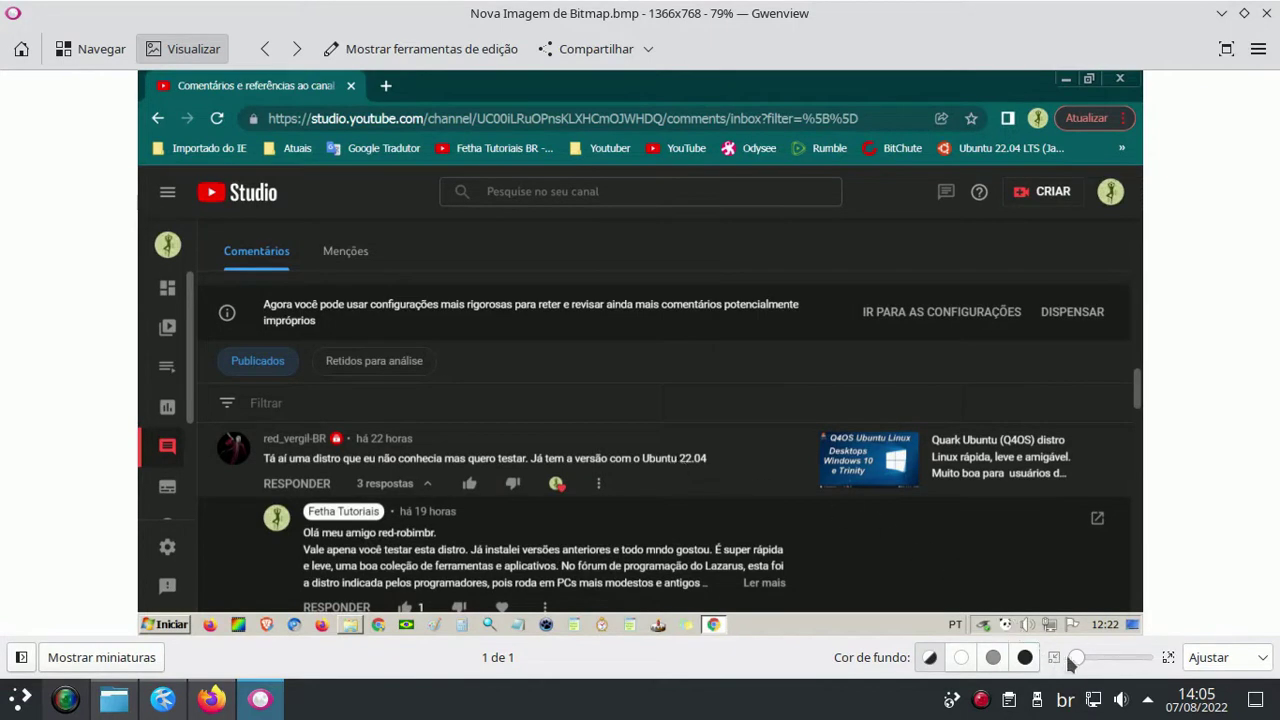
pyautogui.moveTo(1077, 663); pyautogui.dragTo(1087, 661)
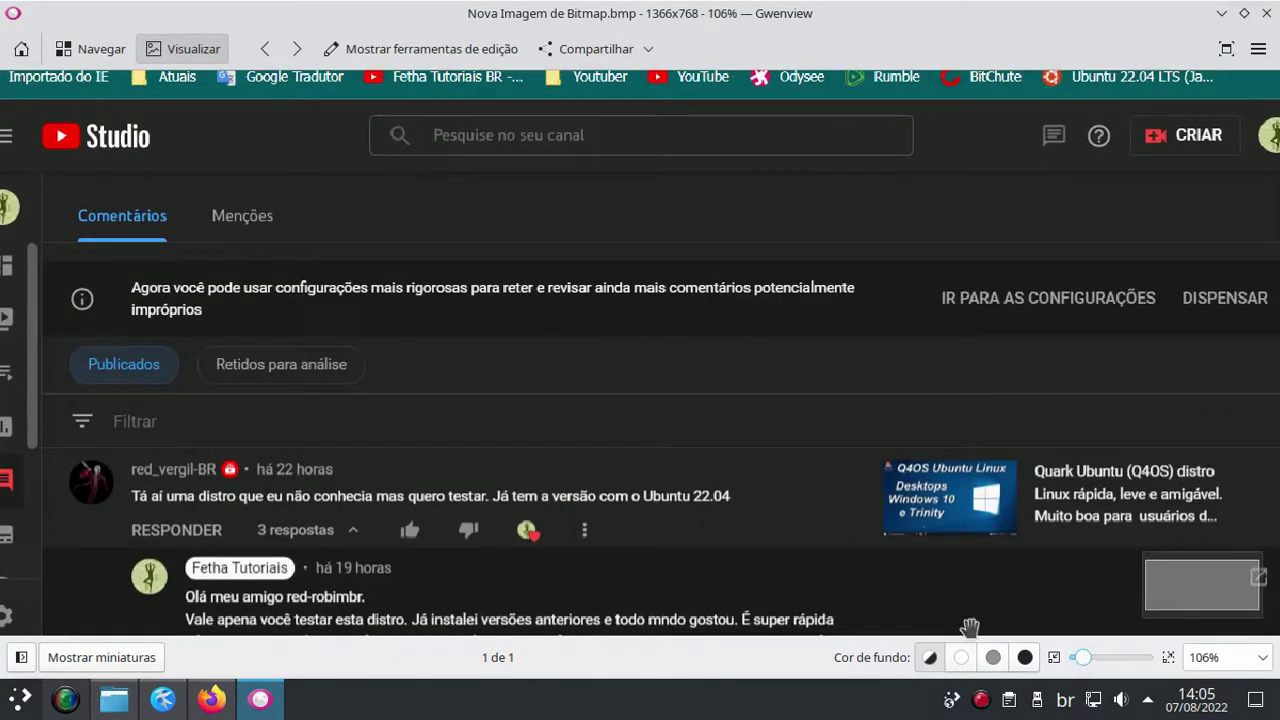
pyautogui.moveTo(609, 318); pyautogui.dragTo(598, 218)
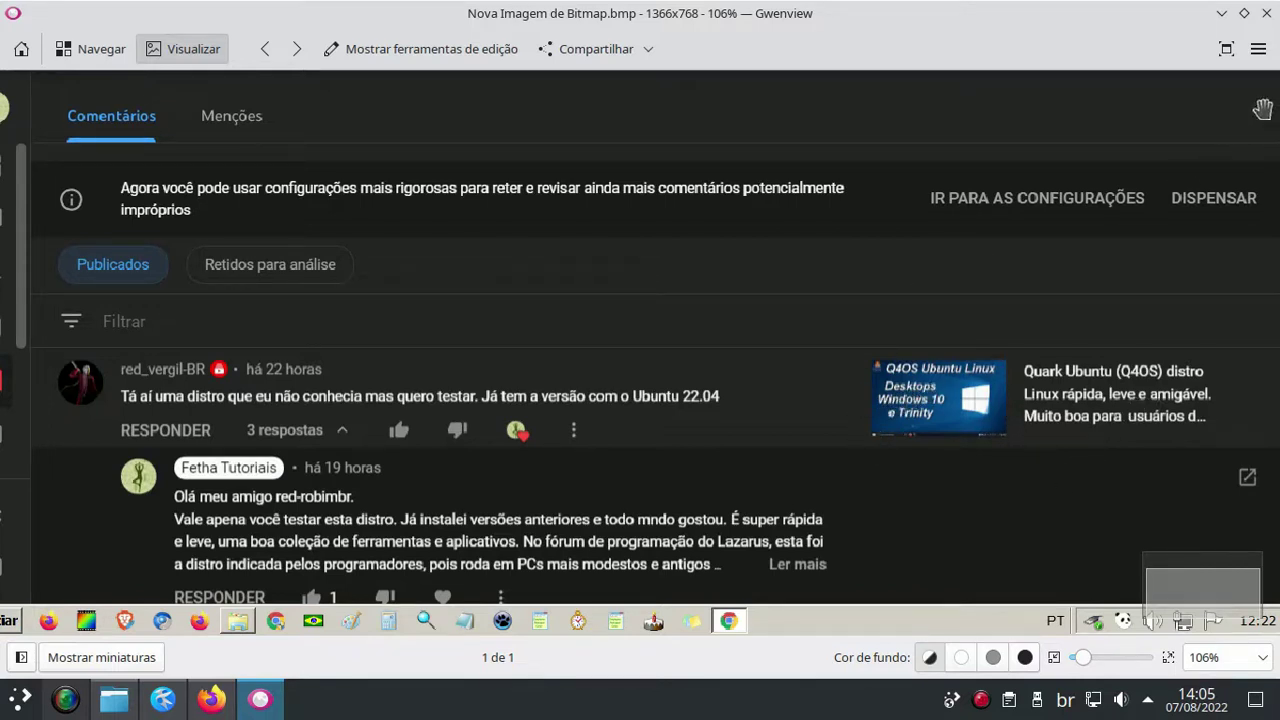
pyautogui.moveTo(757, 308); pyautogui.dragTo(675, 355)
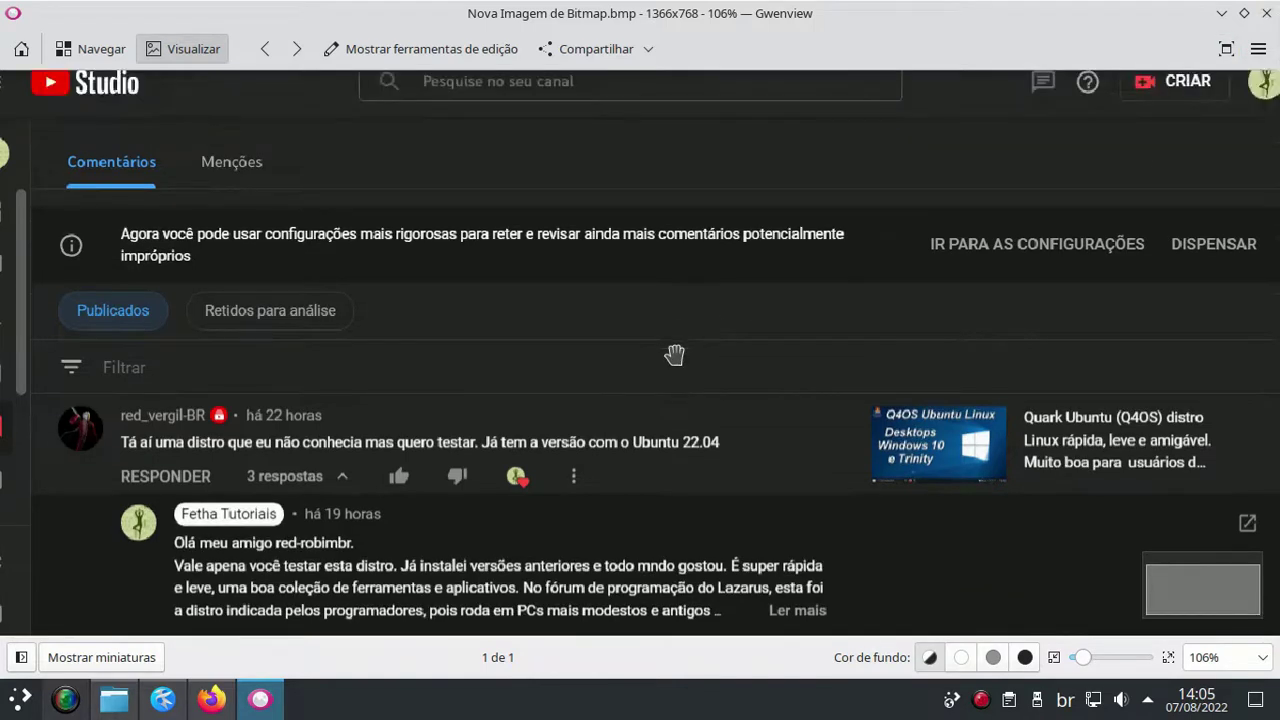
pyautogui.click(1266, 22)
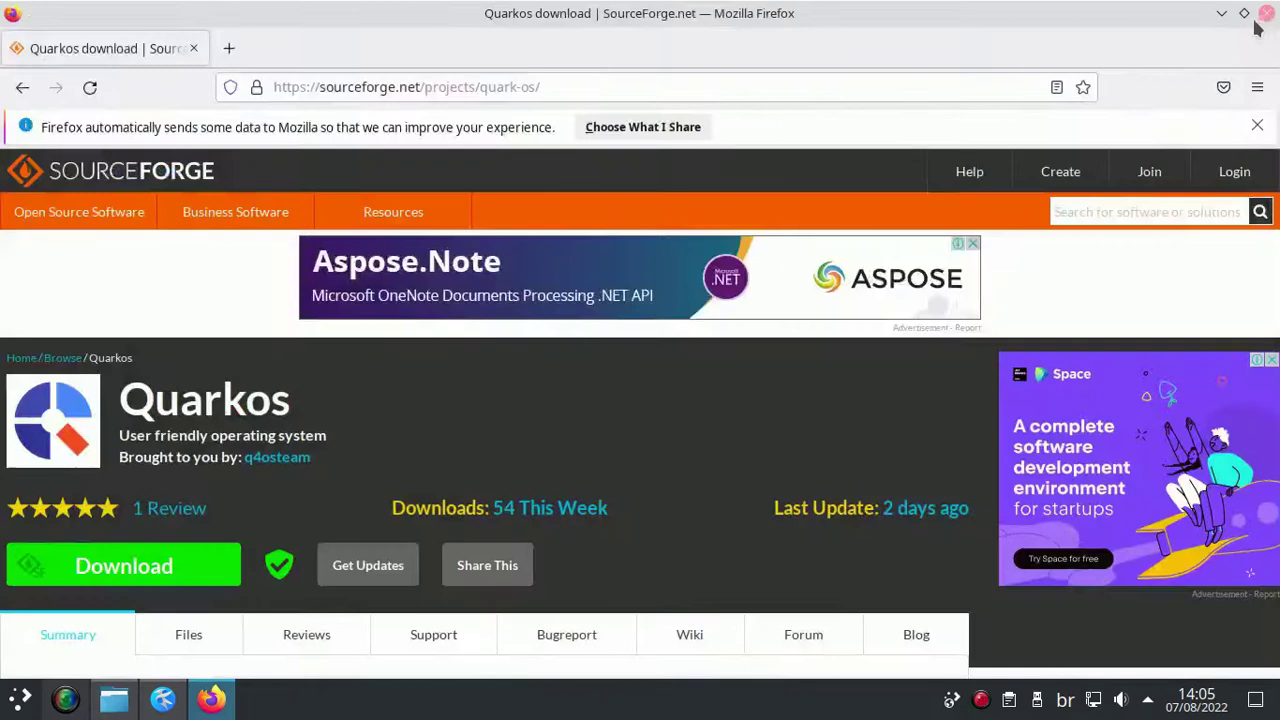
# Look through the Quarkos SourceForge page, from the features and project samples down to the project activity.
pyautogui.scroll(-5, 580, 444)
pyautogui.scroll(-4, 575, 447)
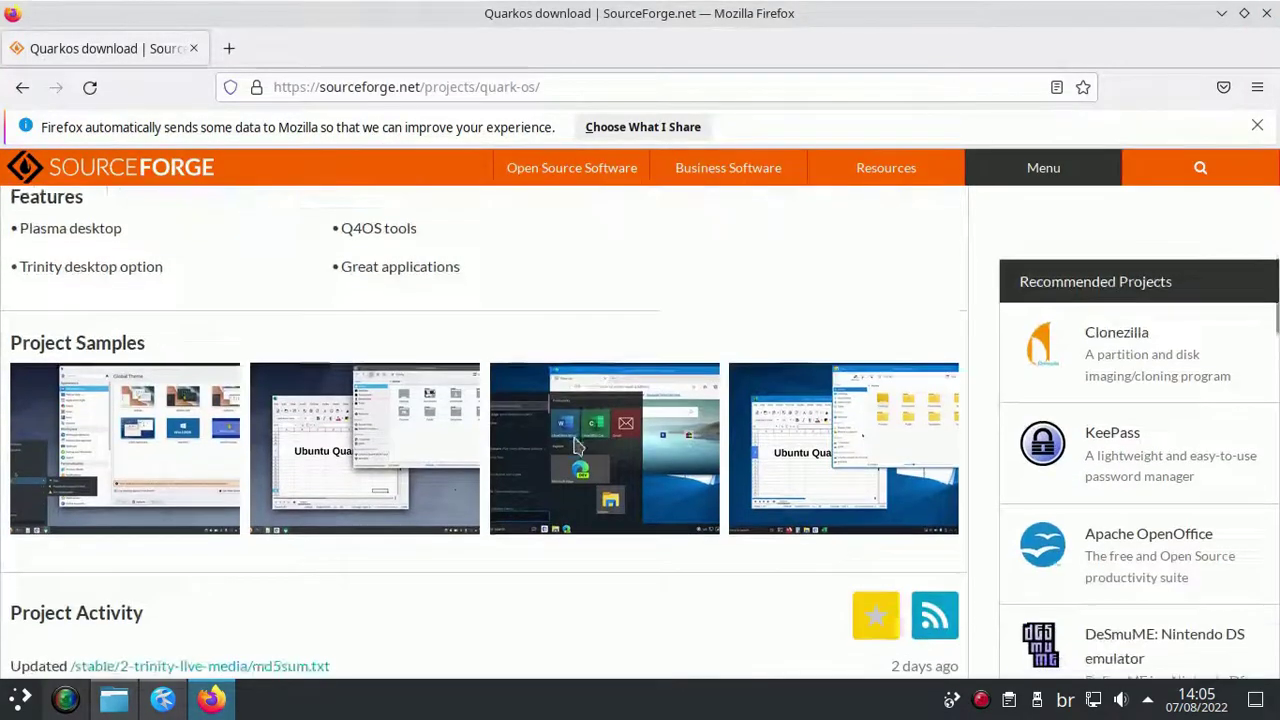
pyautogui.scroll(3, 575, 447)
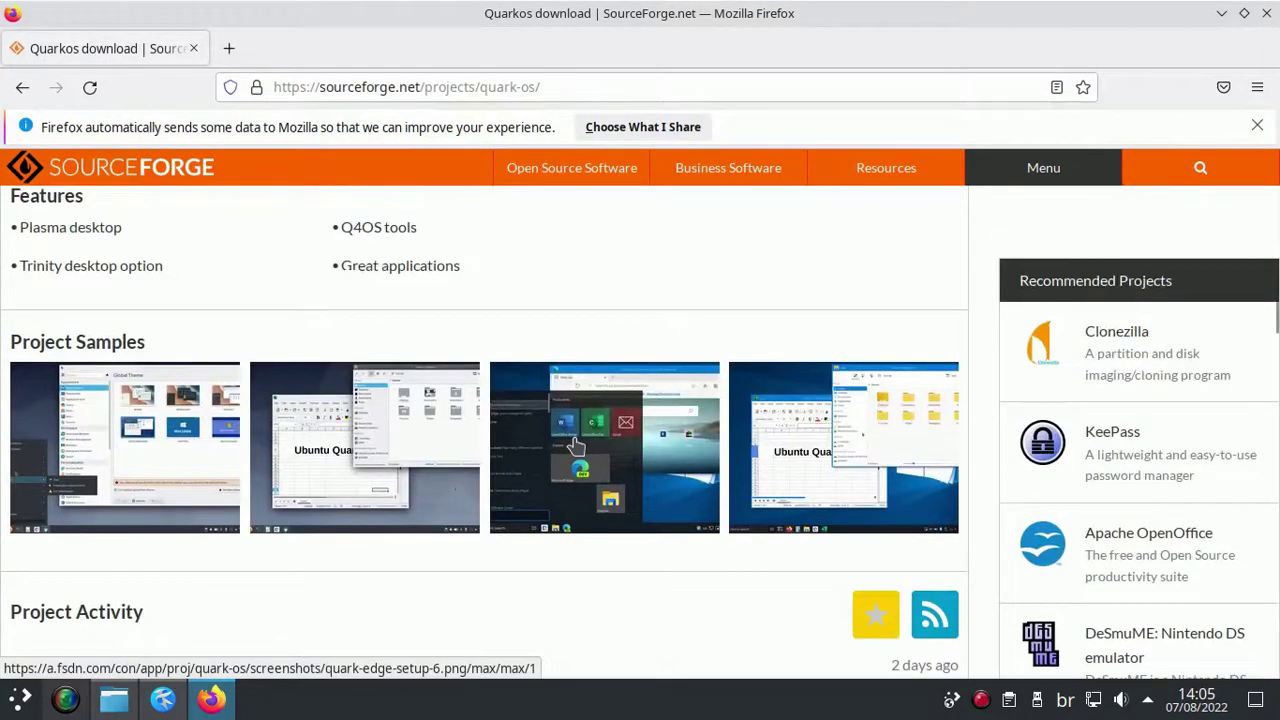
pyautogui.scroll(-4, 575, 447)
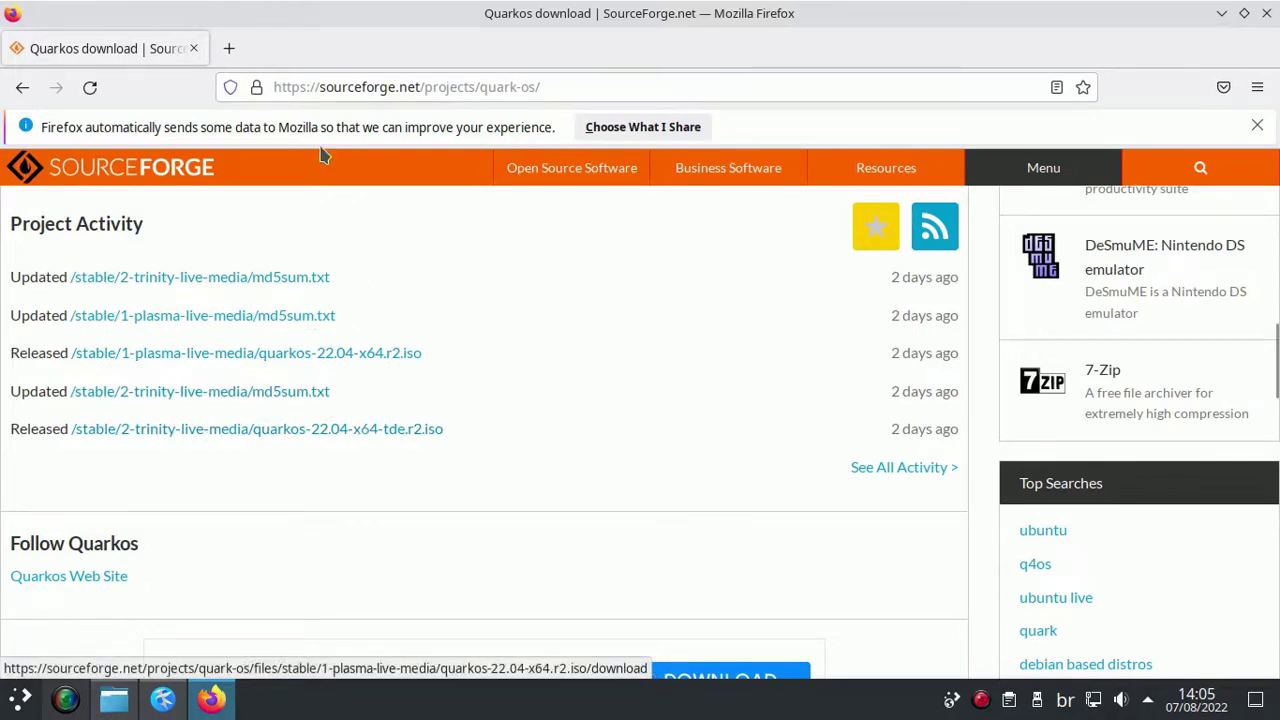
# Open YouTube in a new tab, dismiss the Firefox data-sharing notice and open the Man. United highlights video.
pyautogui.click(229, 48)
pyautogui.click(350, 503)
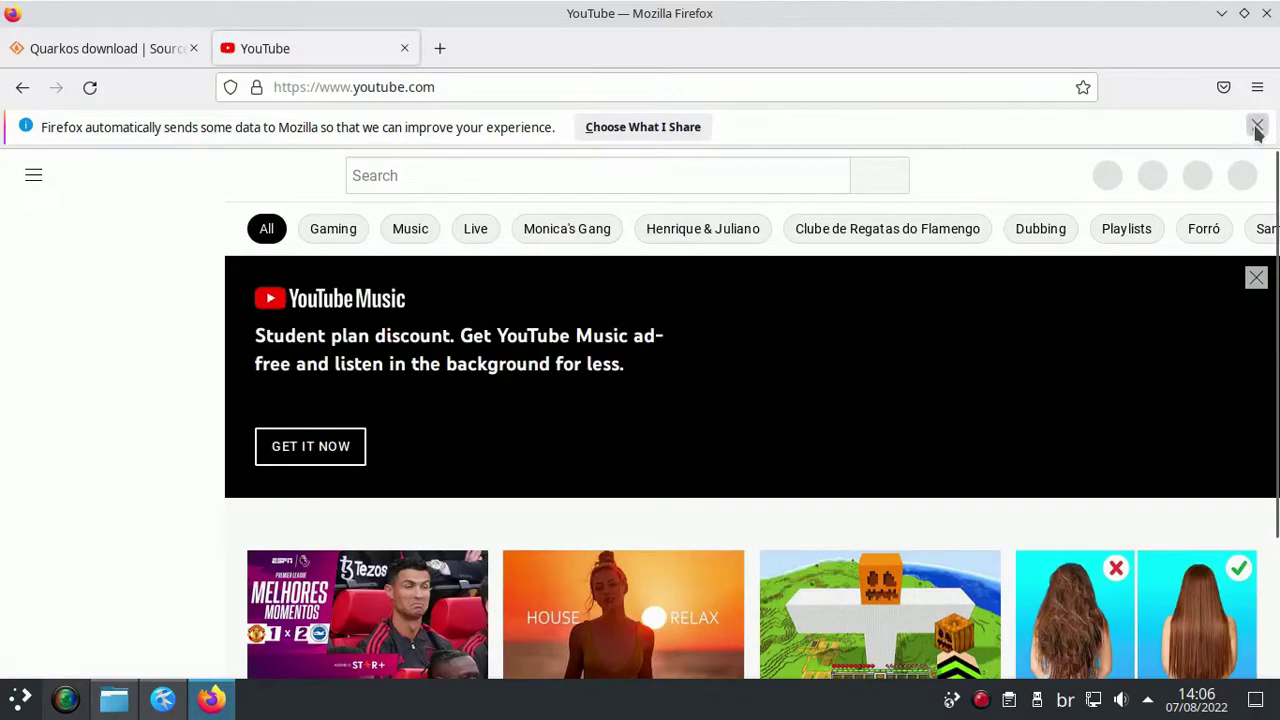
pyautogui.click(1257, 127)
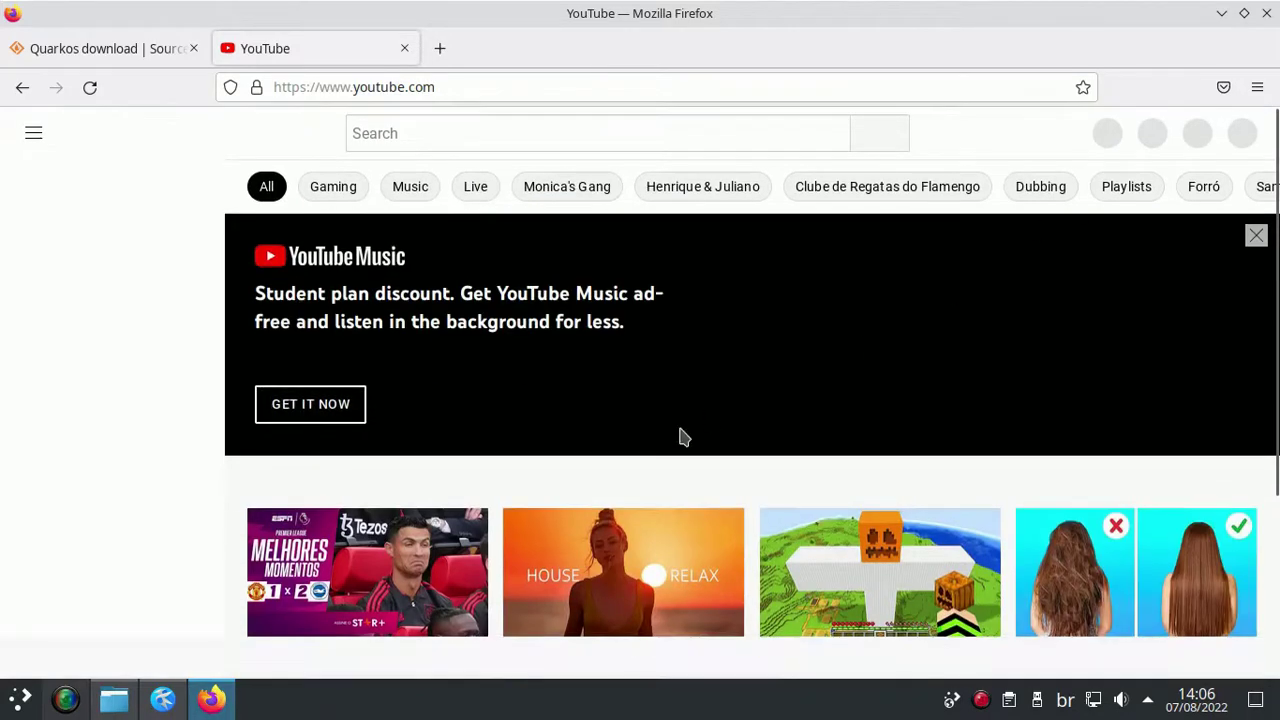
pyautogui.click(390, 566)
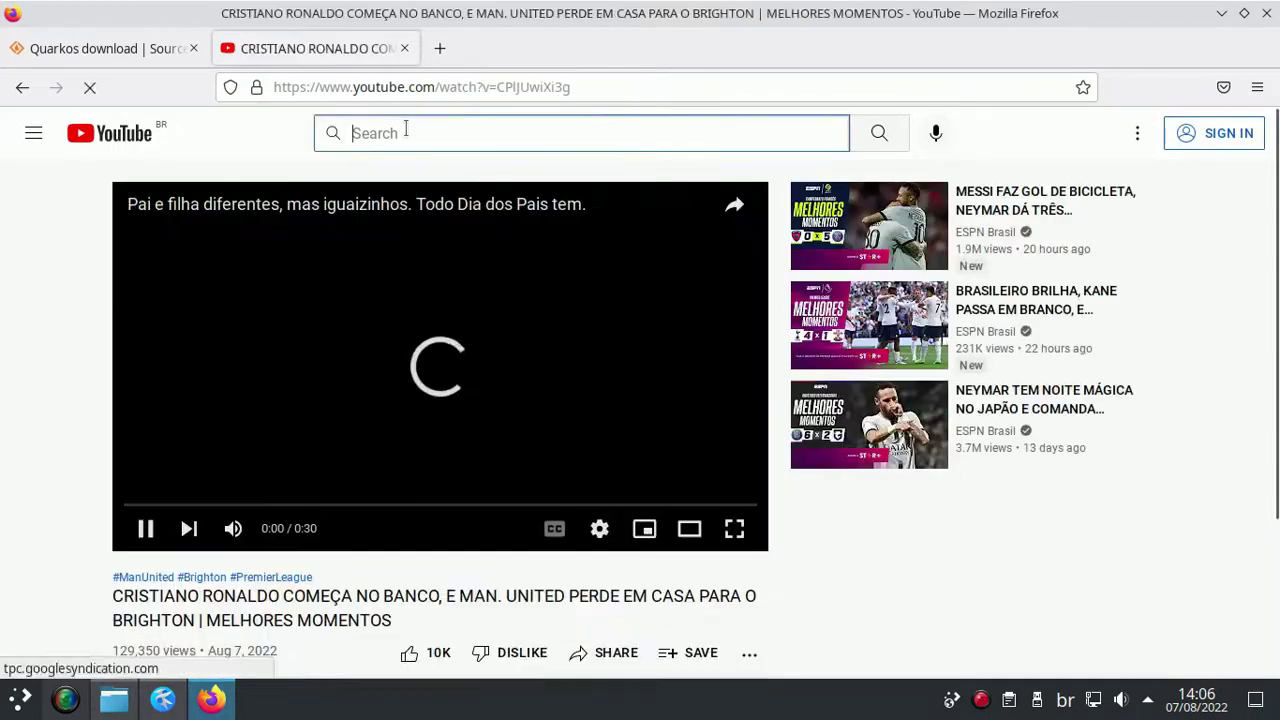
# Test the video in full screen, return the player to the default view and pause playback.
pyautogui.press('f')
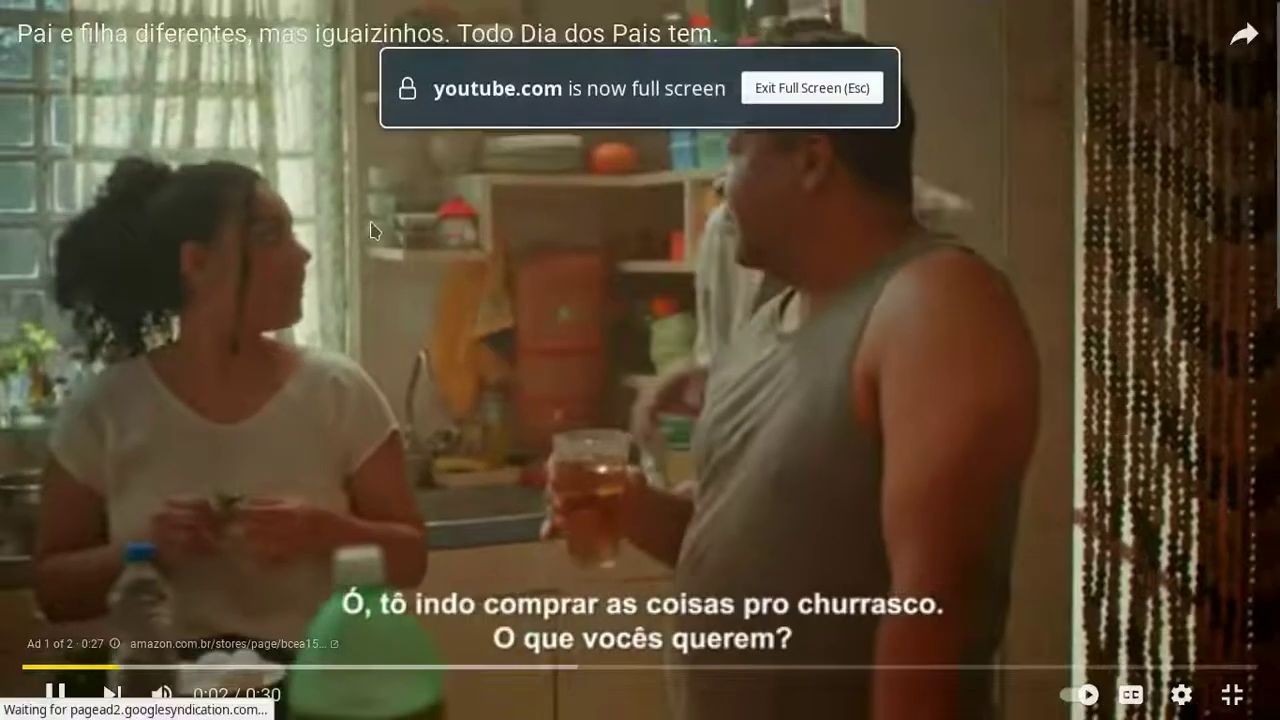
pyautogui.press('Escape')
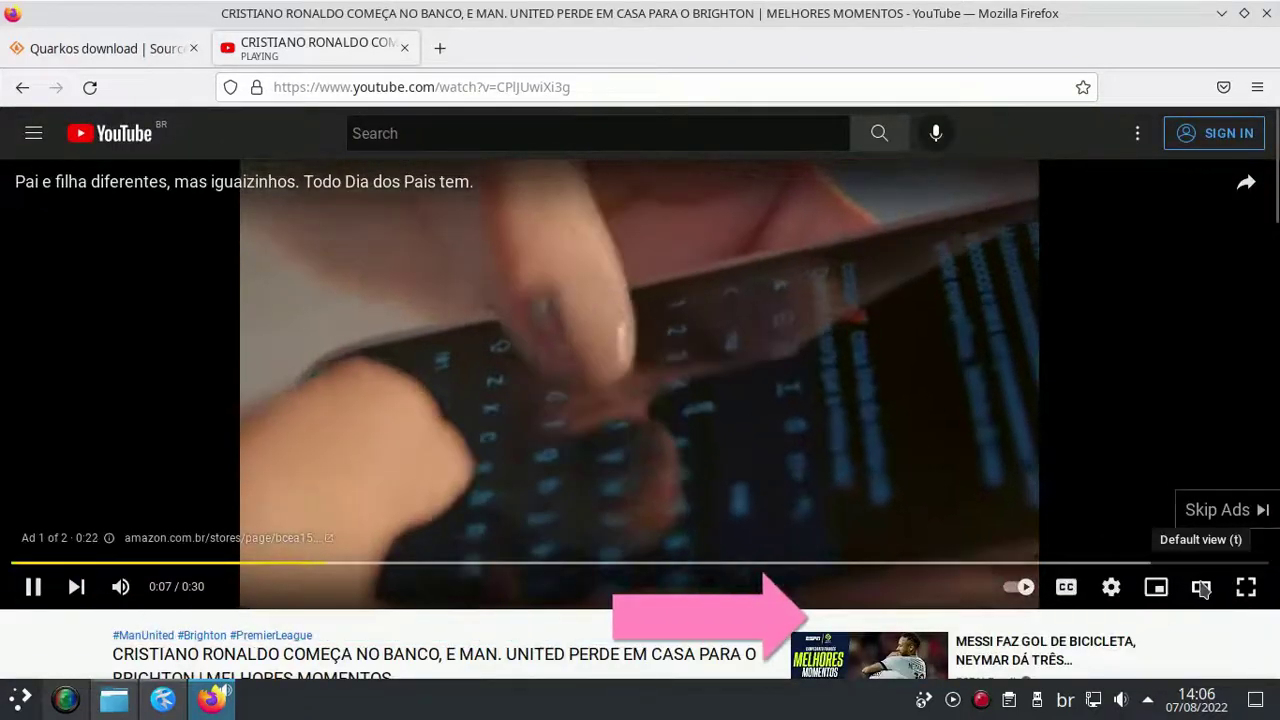
pyautogui.click(1200, 587)
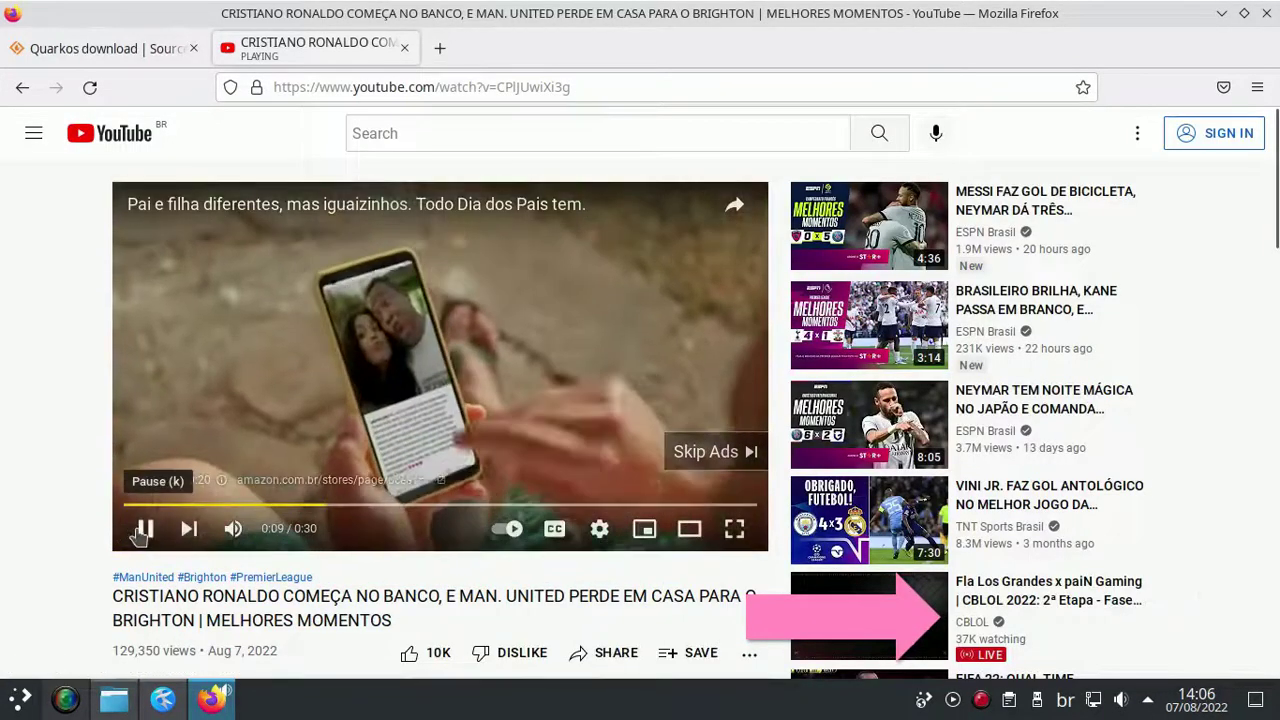
pyautogui.click(144, 528)
# Search YouTube for "fetha tutoriais" and open the Fetha Tutoriais channel.
pyautogui.click(459, 133)
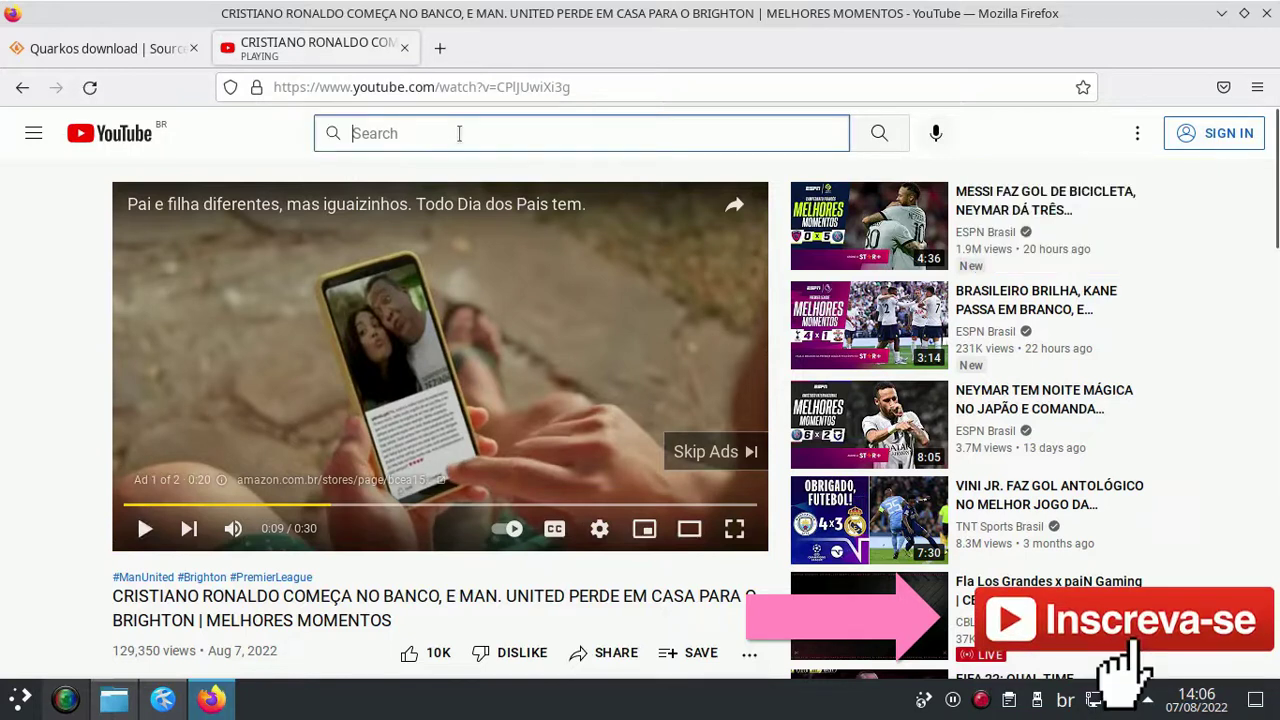
pyautogui.write('fetha')
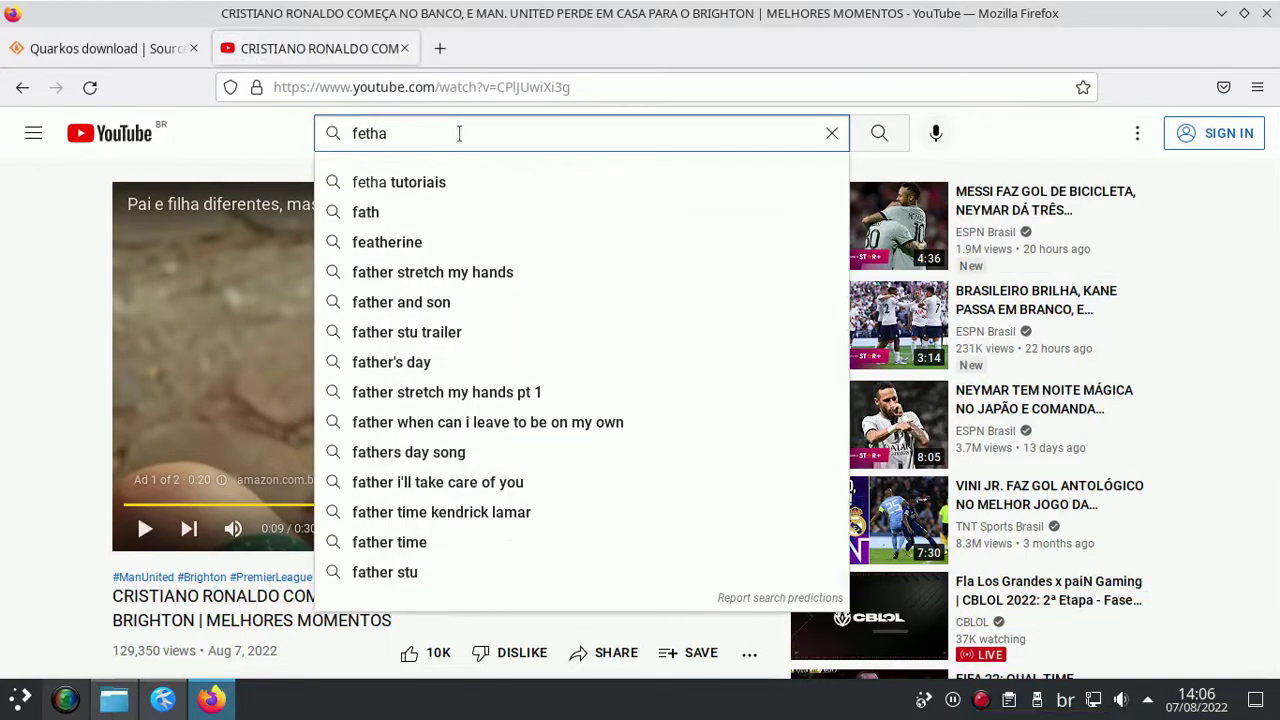
pyautogui.click(443, 180)
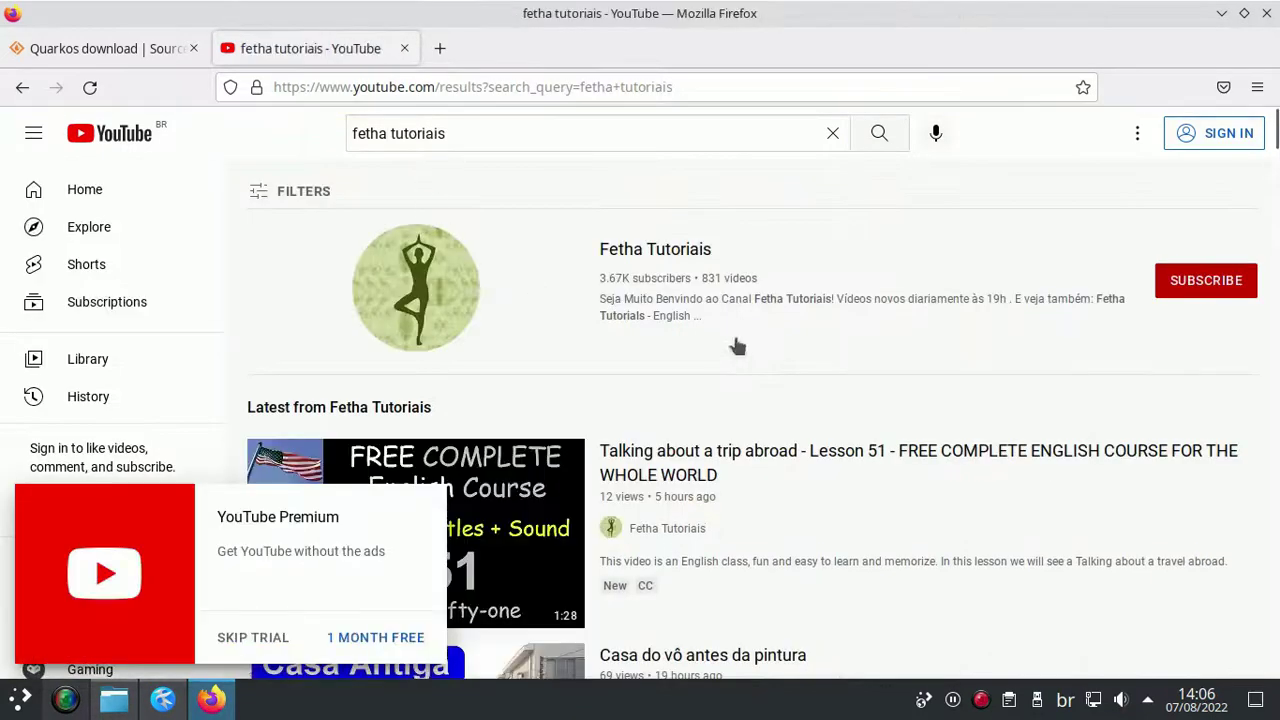
pyautogui.click(691, 251)
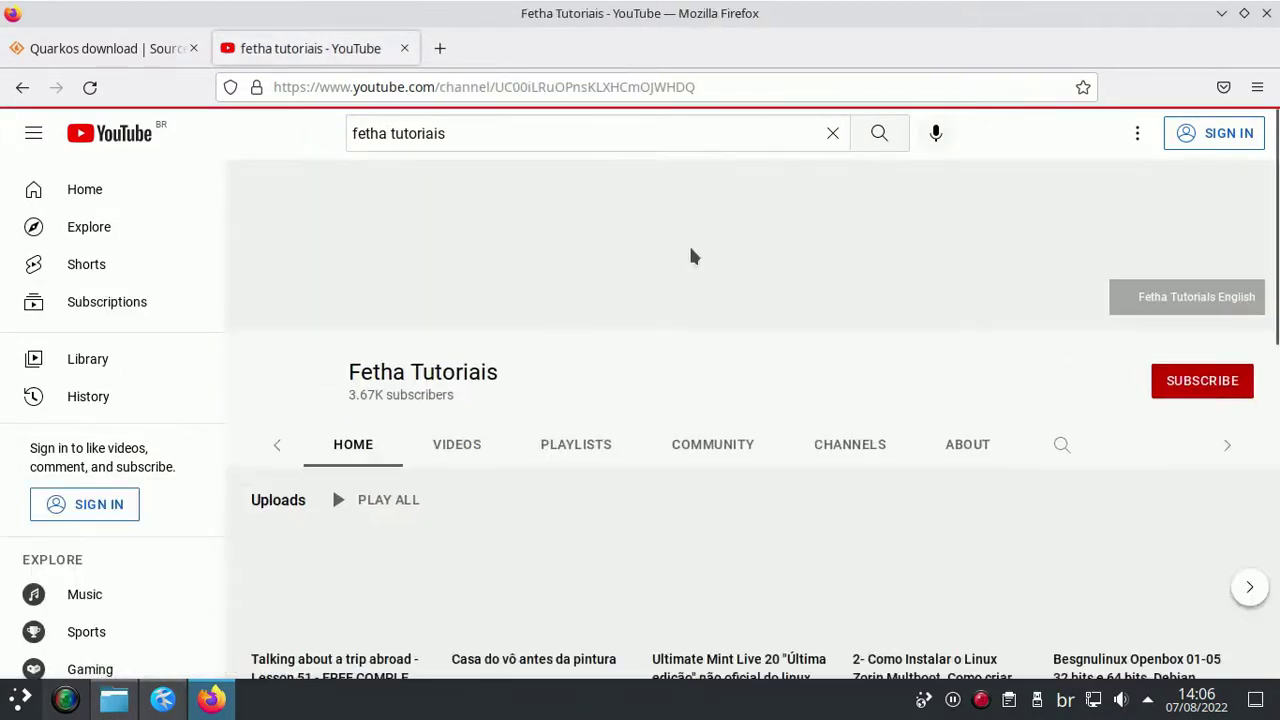
# Search within the Fetha Tutoriais channel for "q40s" and look through the results.
pyautogui.click(1005, 445)
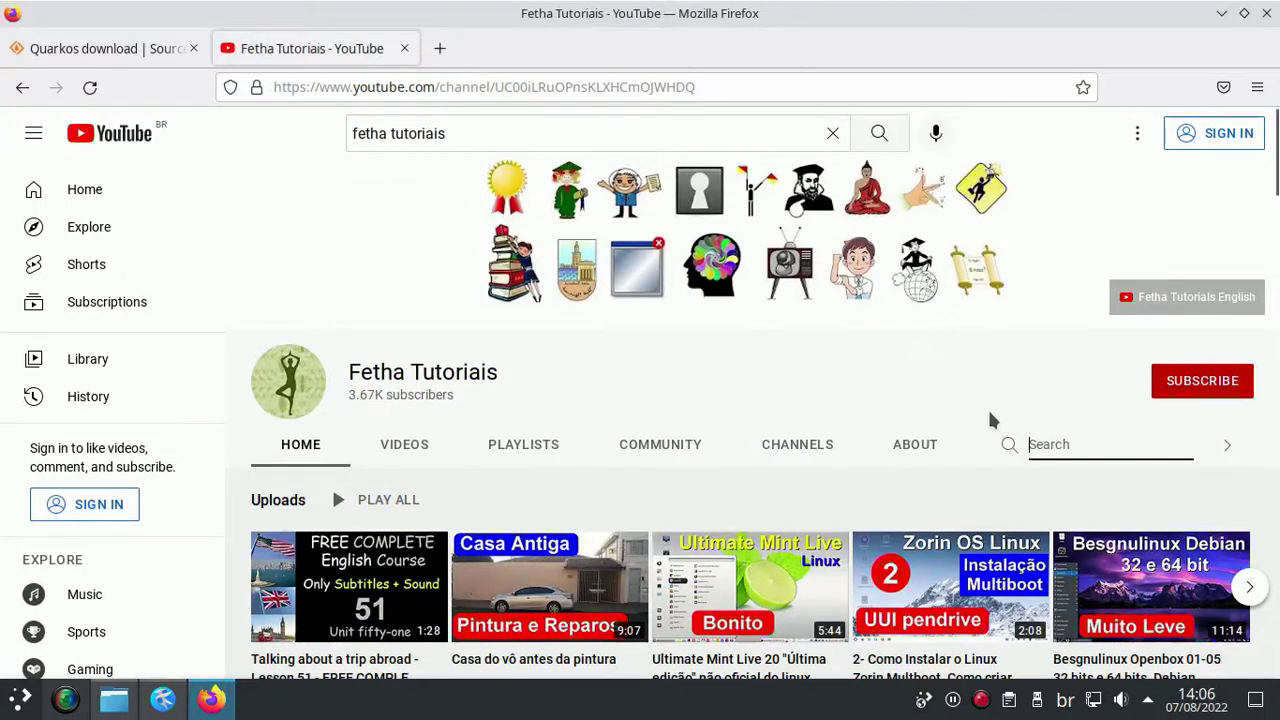
pyautogui.write('q40s')
pyautogui.press('Return')
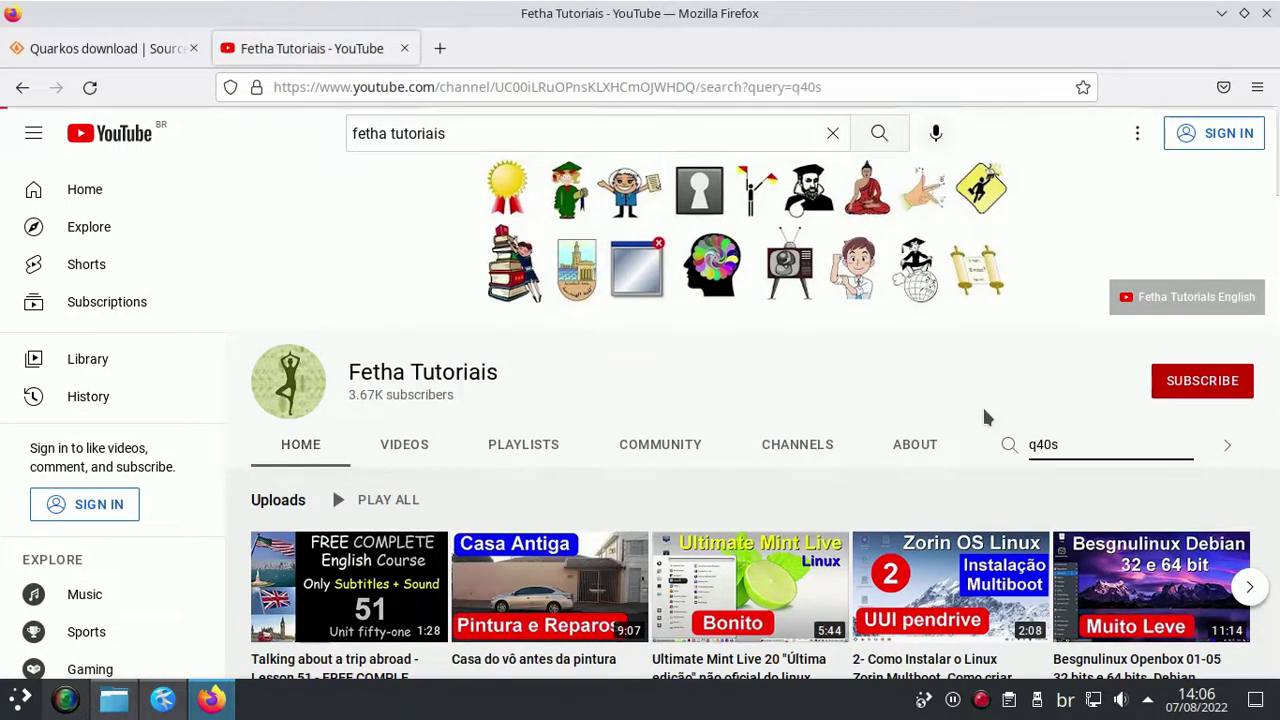
pyautogui.scroll(-3, 783, 393)
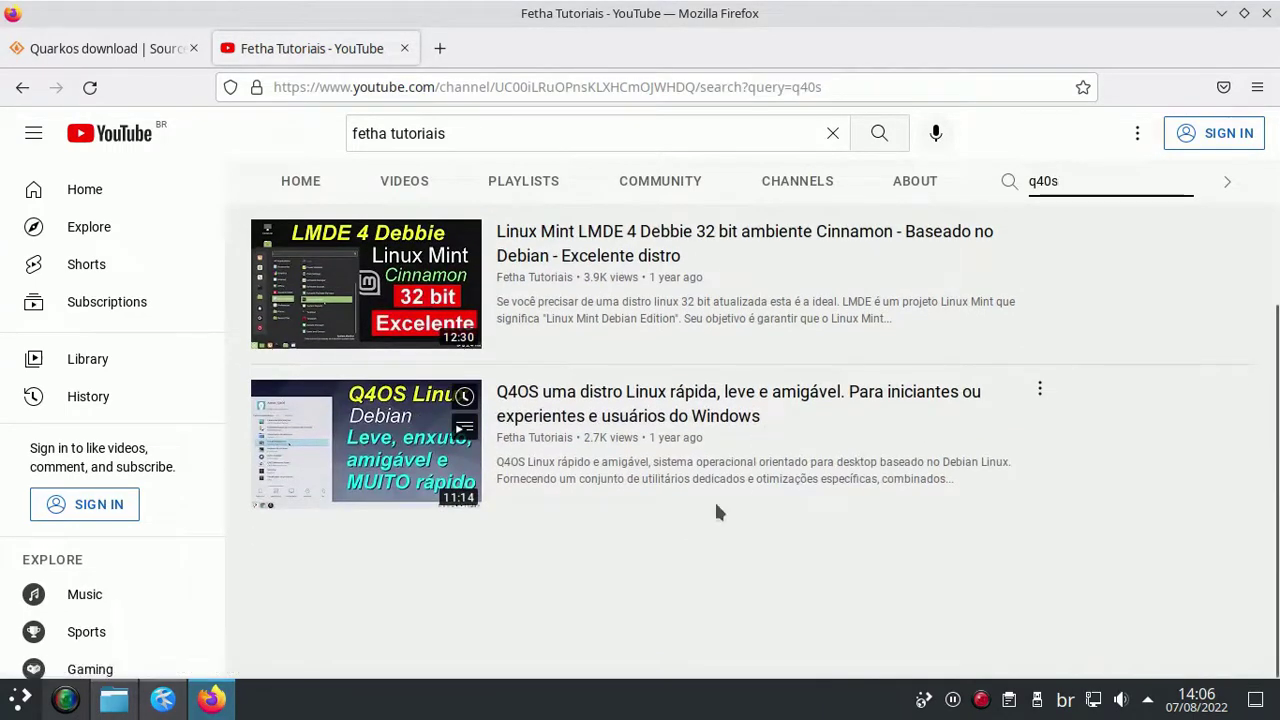
pyautogui.scroll(3, 688, 492)
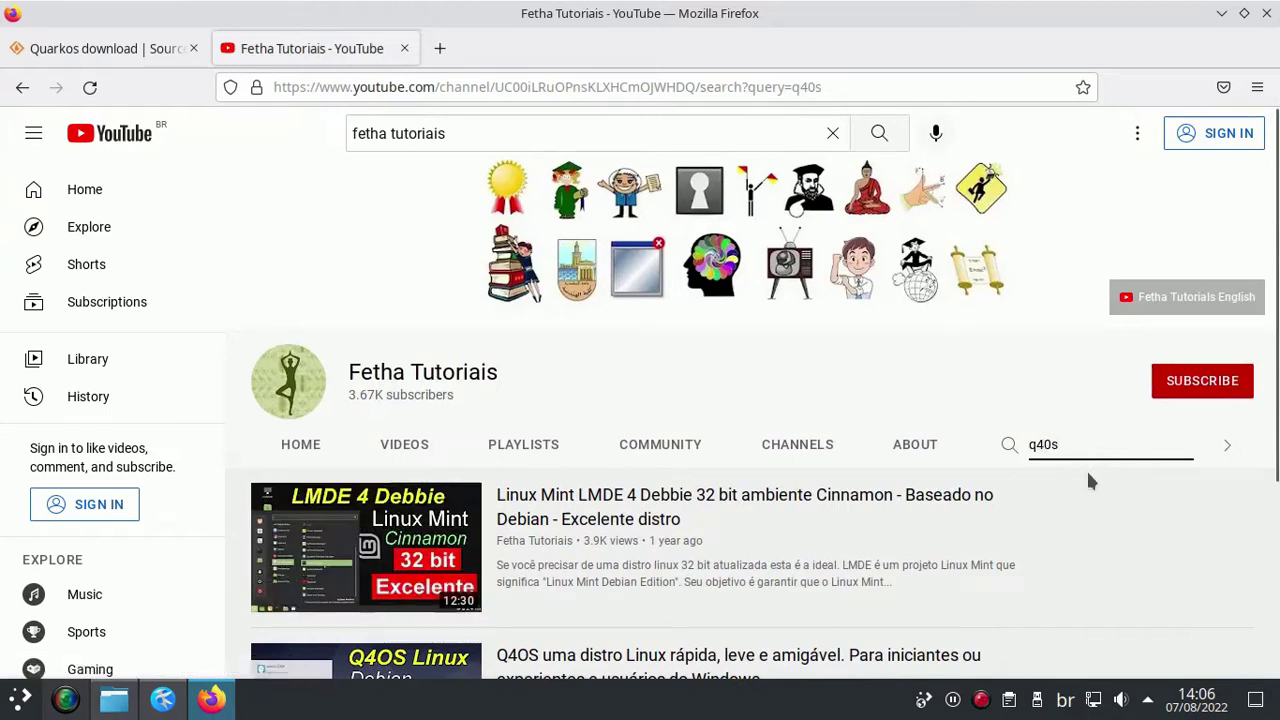
pyautogui.scroll(-3, 1088, 480)
pyautogui.scroll(3, 1088, 480)
# Search the channel for "Q4OS" instead and look through the listed videos.
pyautogui.hotkey('ctrl', 'a')
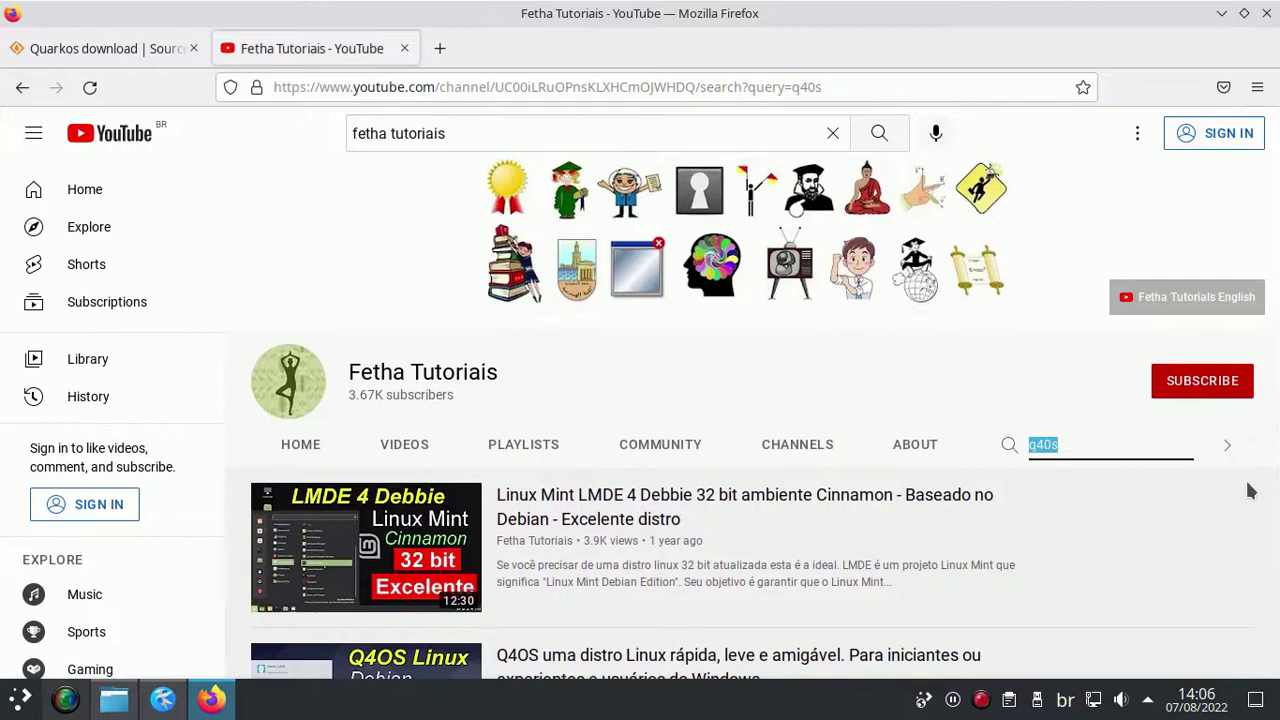
pyautogui.write('Q4OS')
pyautogui.press('Return')
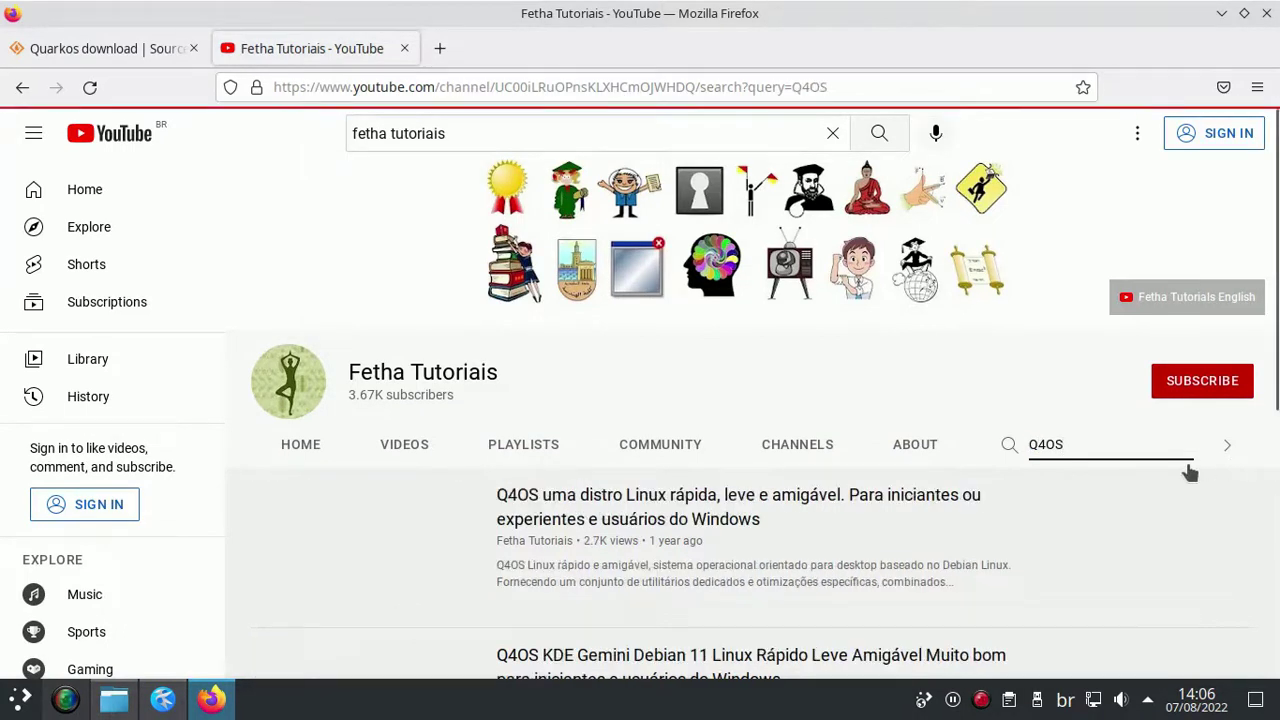
pyautogui.scroll(-3, 1130, 472)
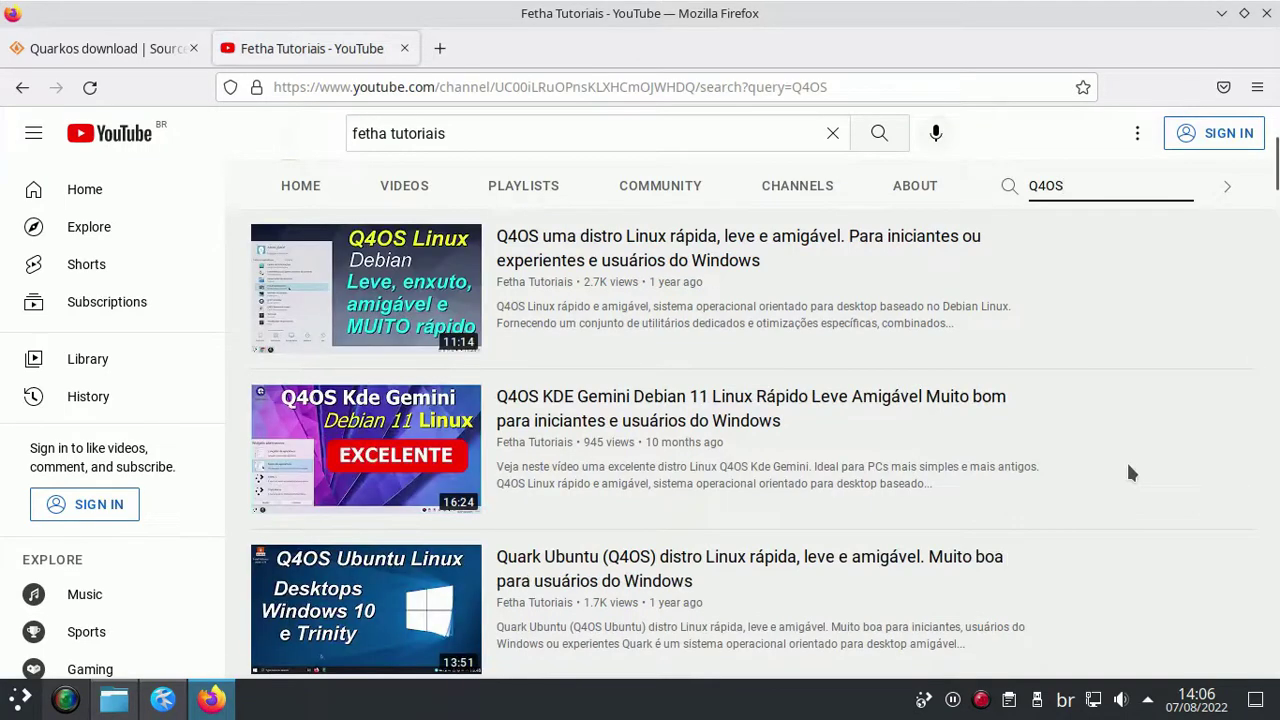
# Look over the channel's Q4OS videos again, then review the Quarkos project summary and features on the SourceForge page.
pyautogui.scroll(-3, 1084, 473)
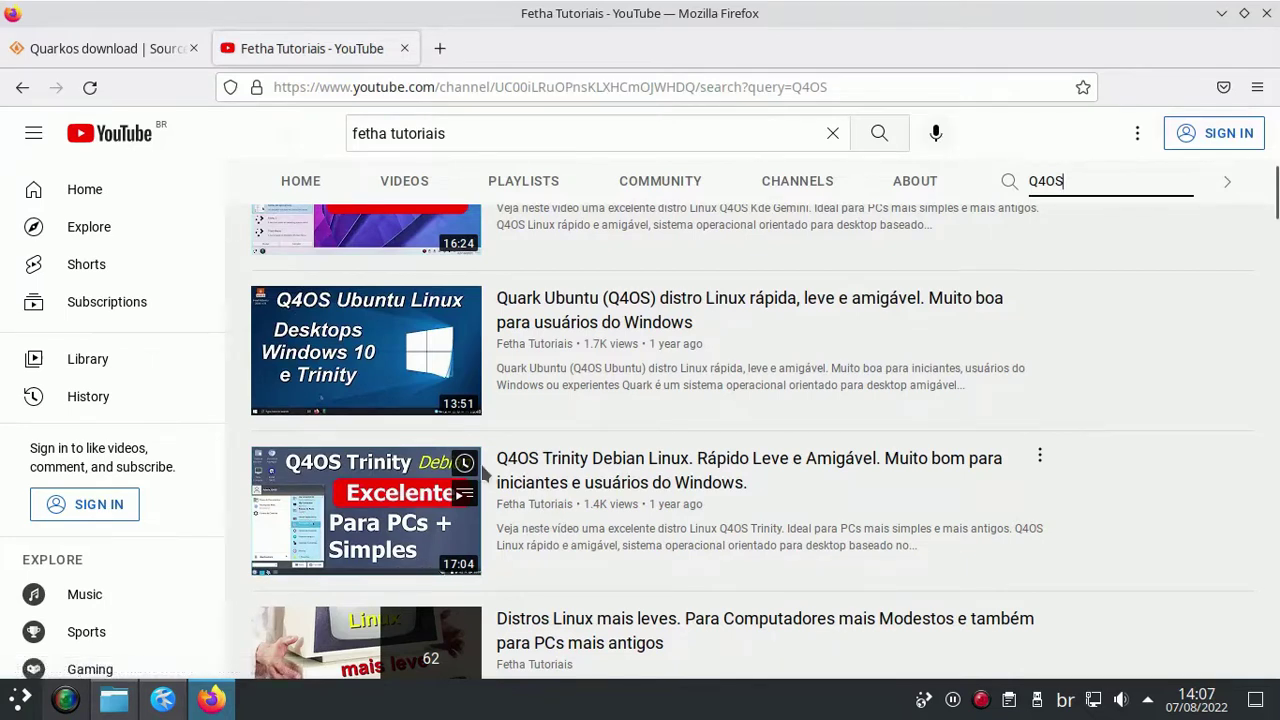
pyautogui.scroll(3, 555, 520)
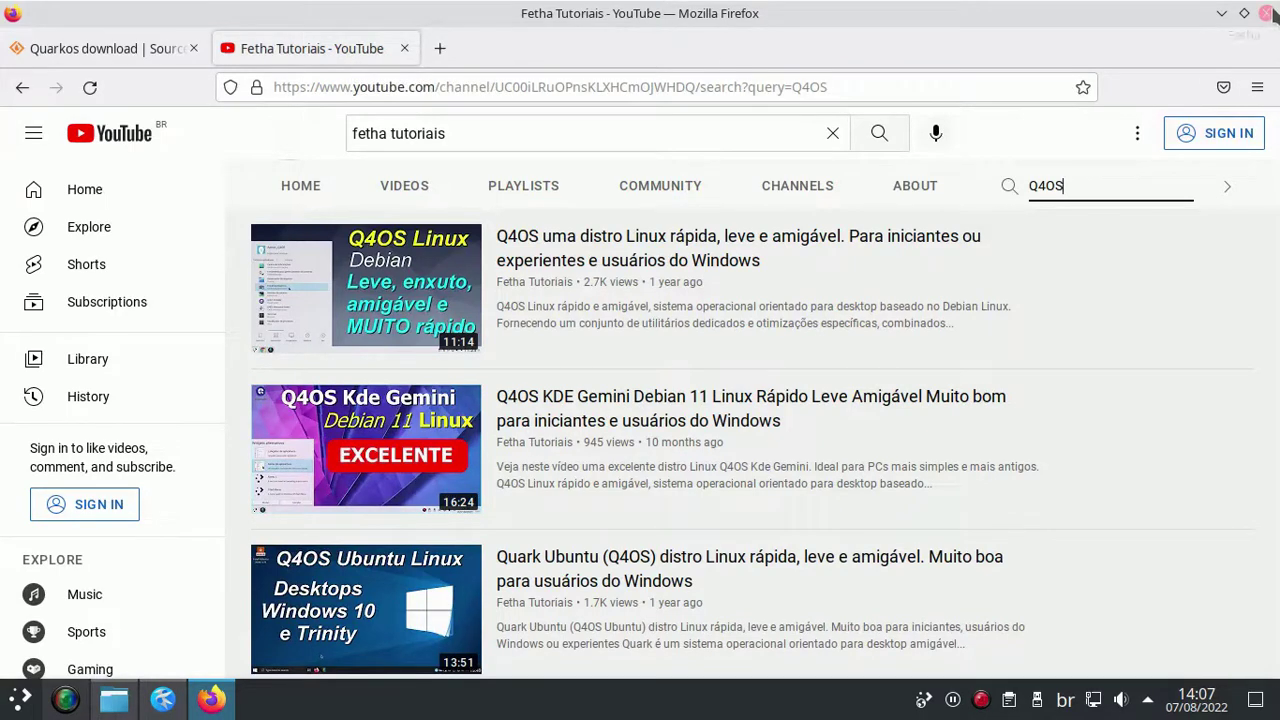
pyautogui.click(107, 49)
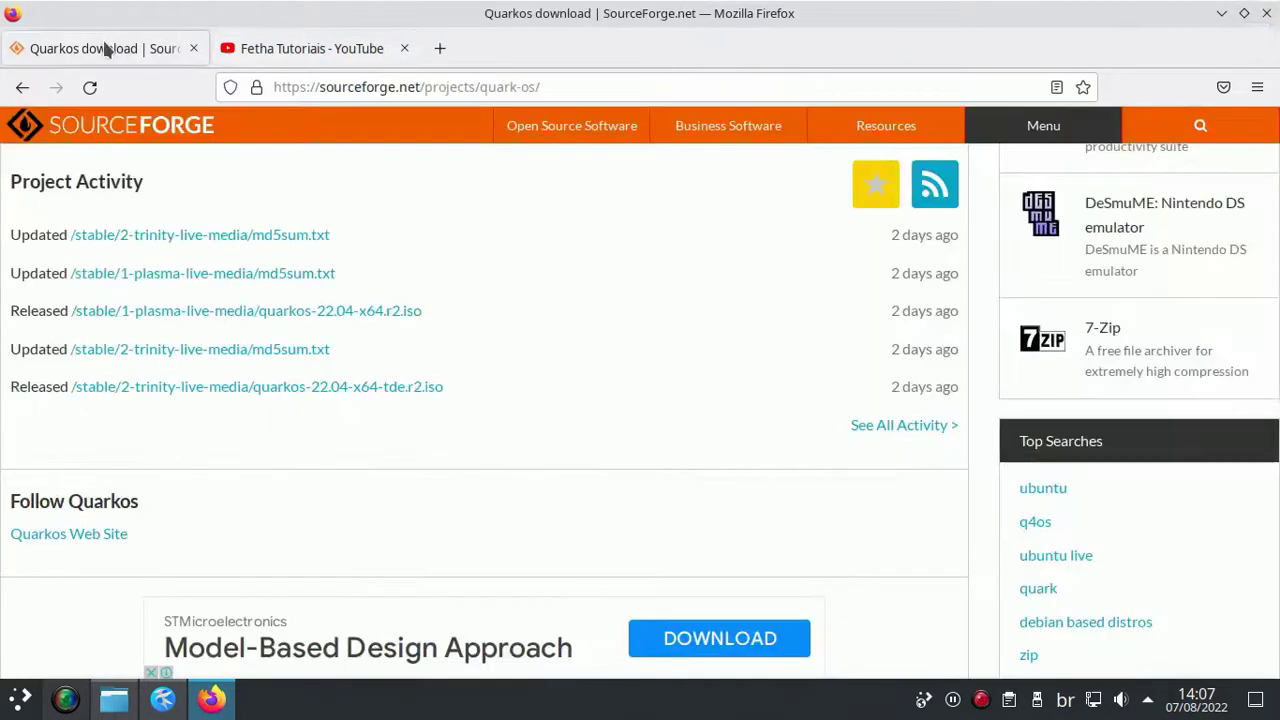
pyautogui.scroll(6, 286, 277)
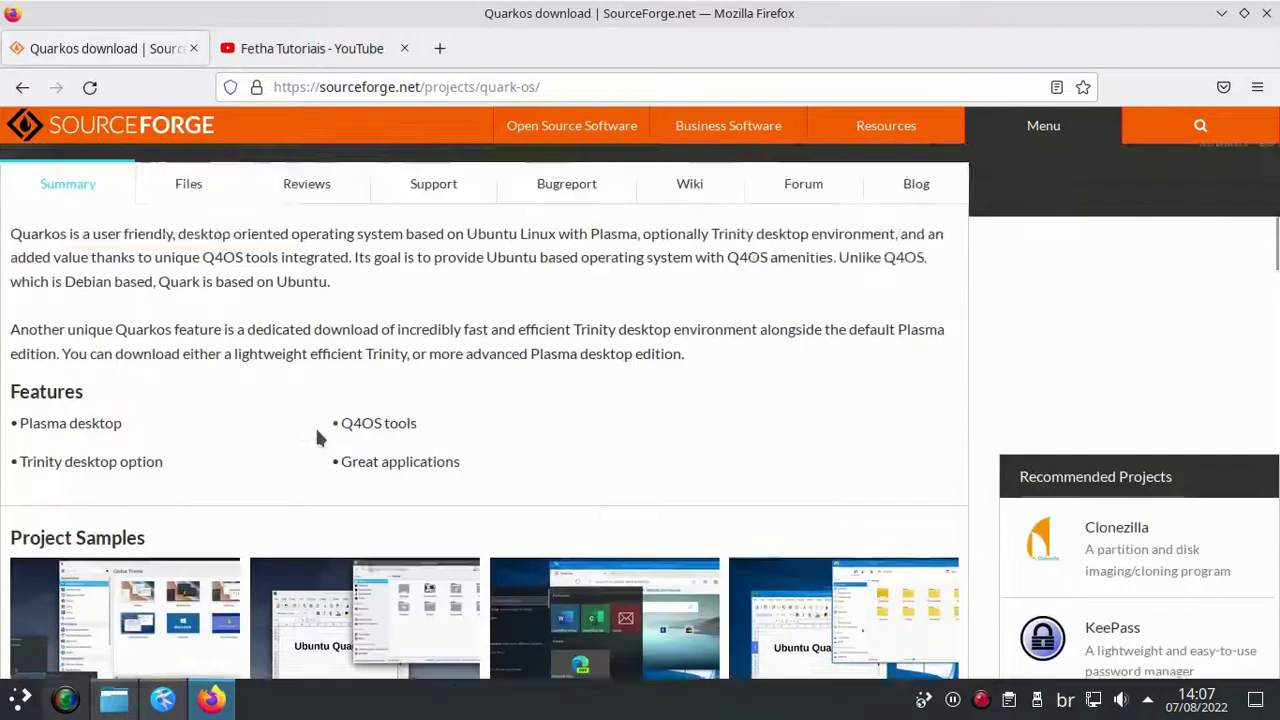
pyautogui.scroll(3, 316, 428)
pyautogui.scroll(-3, 320, 437)
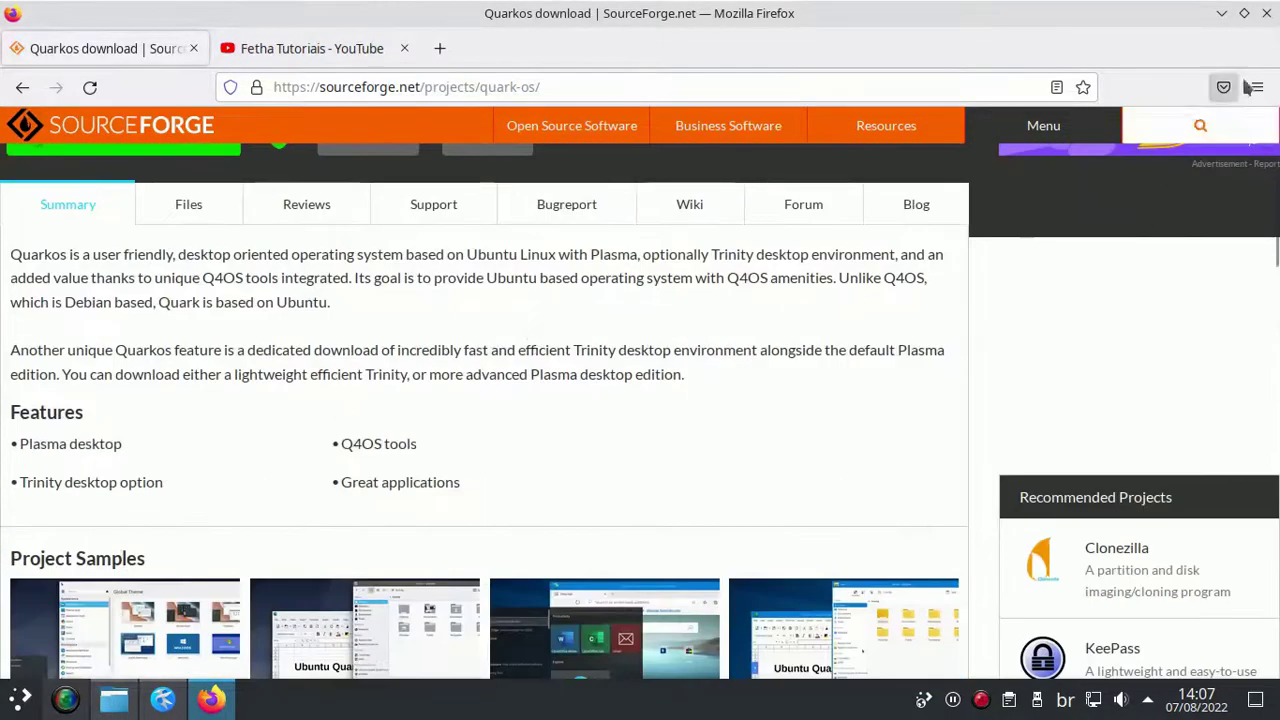
# Close Firefox, the Dolphin file manager and the Kate text editor to clear the desktop.
pyautogui.click(1266, 13)
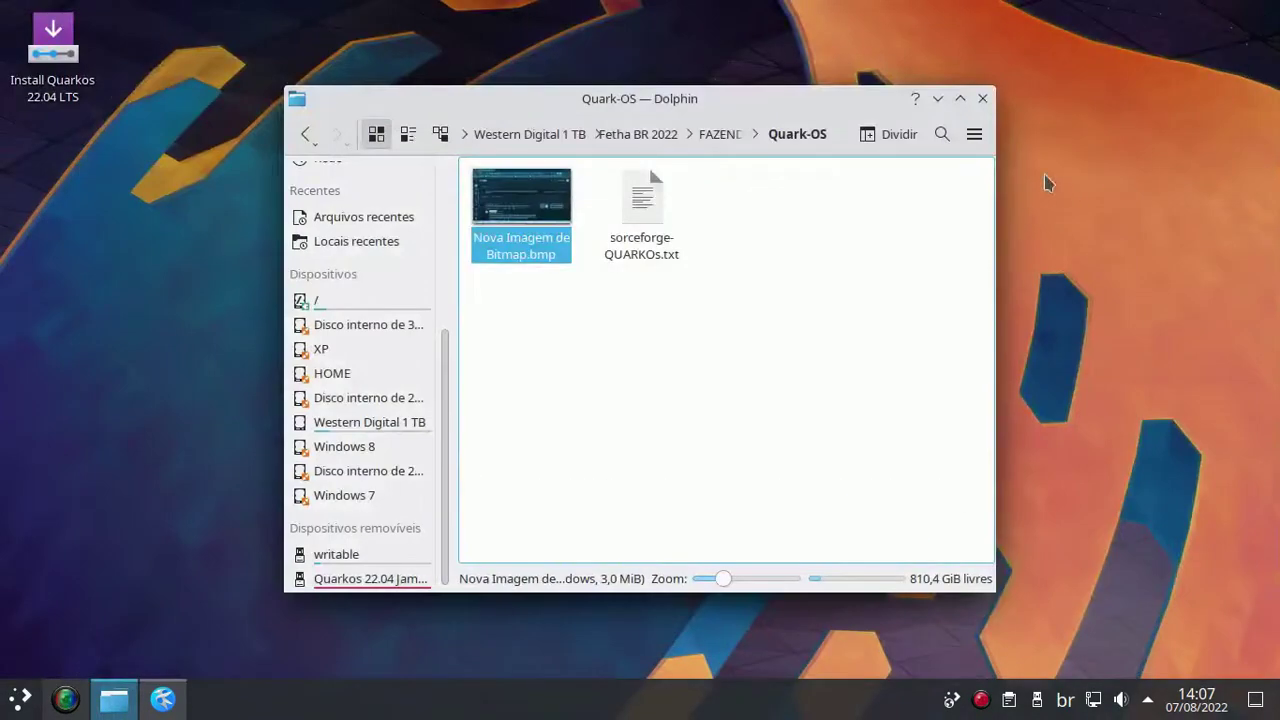
pyautogui.click(984, 99)
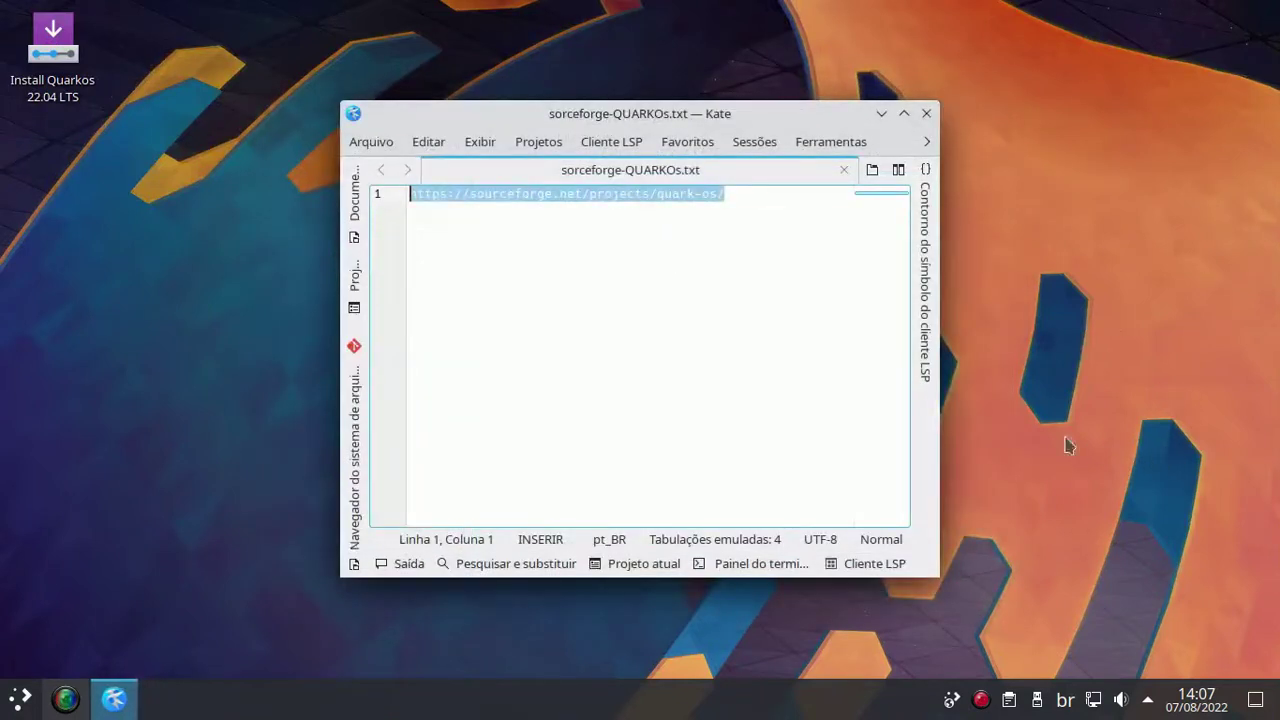
pyautogui.click(926, 113)
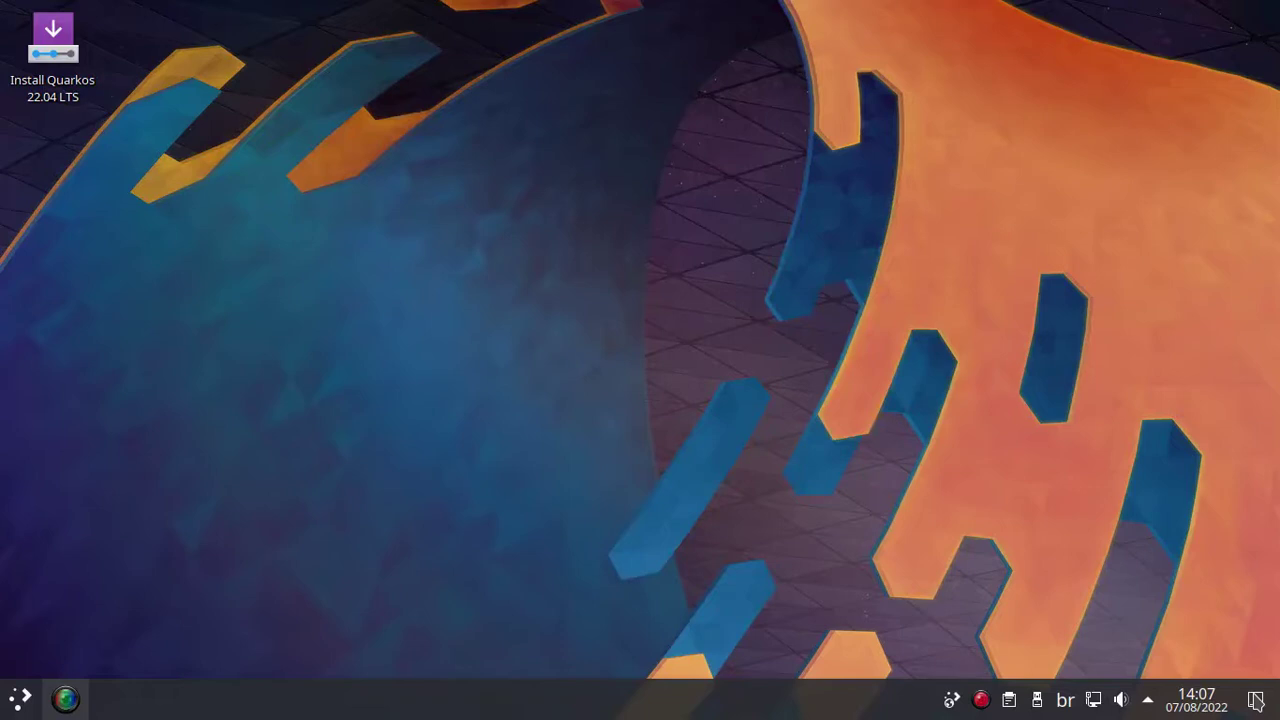
# Examine the system tray's calendar, hidden items, volume controls and list of available networks.
pyautogui.click(1205, 710)
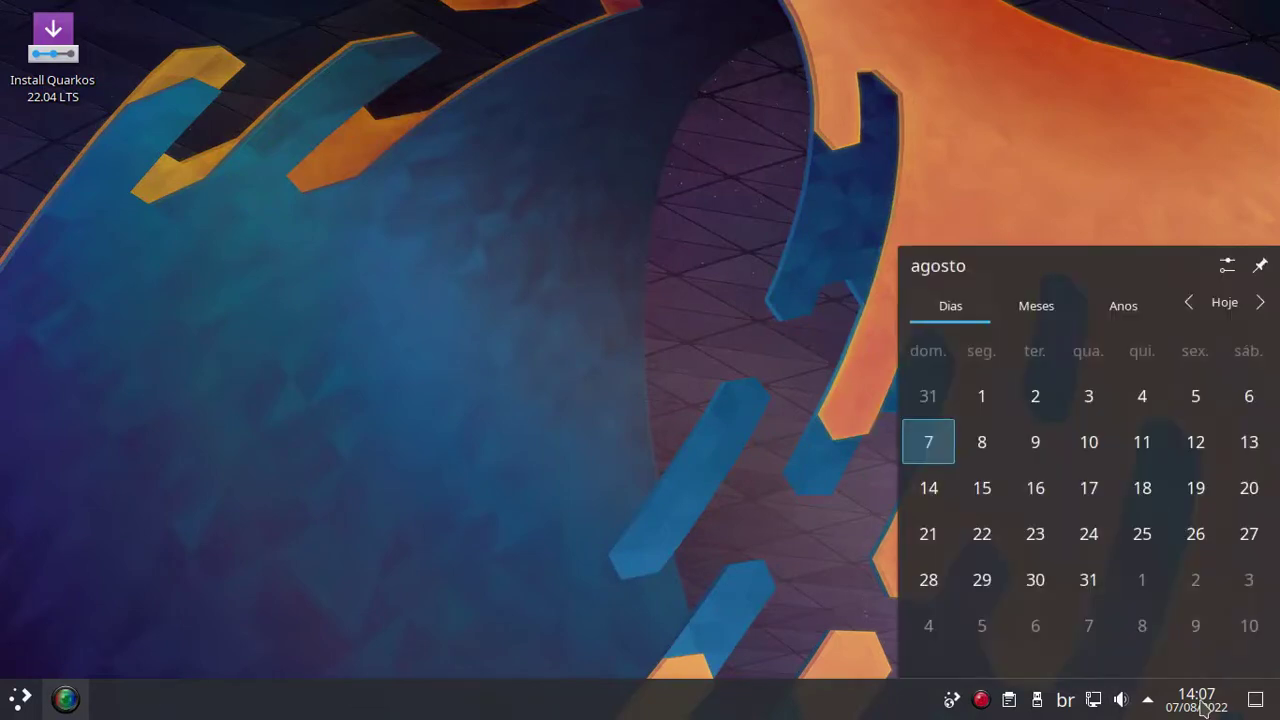
pyautogui.click(822, 452)
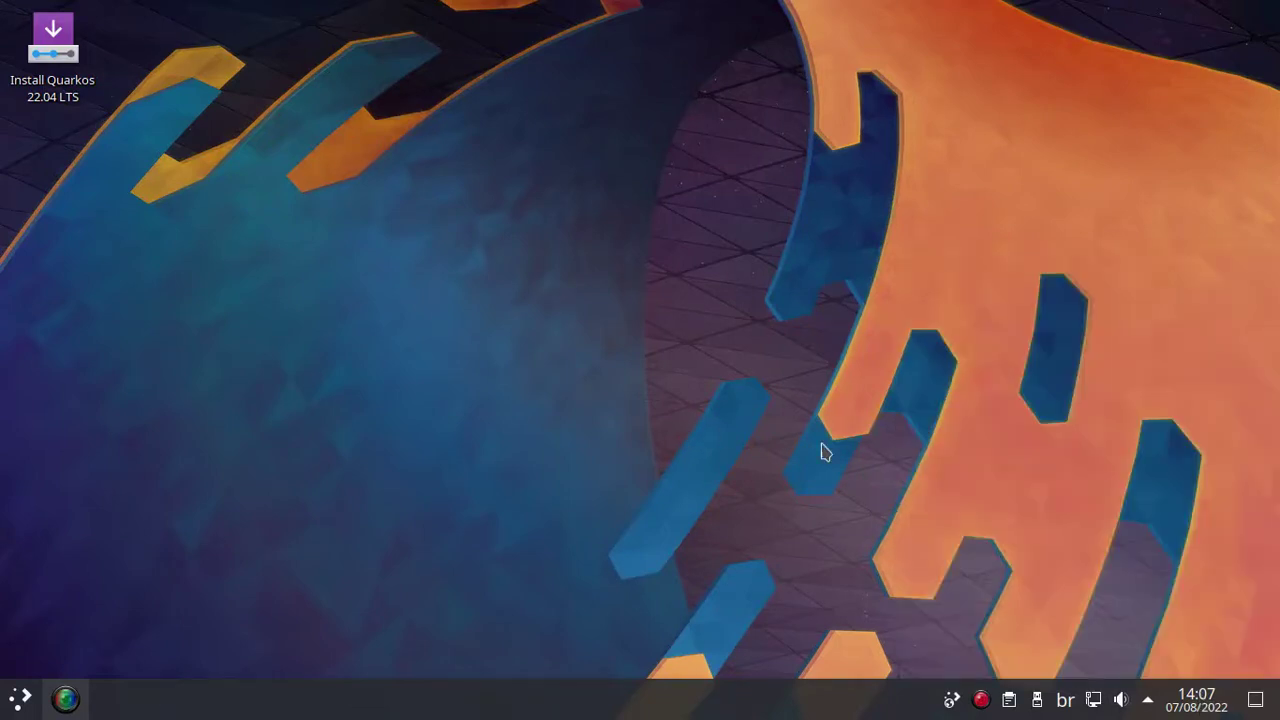
pyautogui.click(1150, 699)
pyautogui.click(688, 466)
pyautogui.click(1124, 700)
pyautogui.click(750, 450)
pyautogui.click(1096, 701)
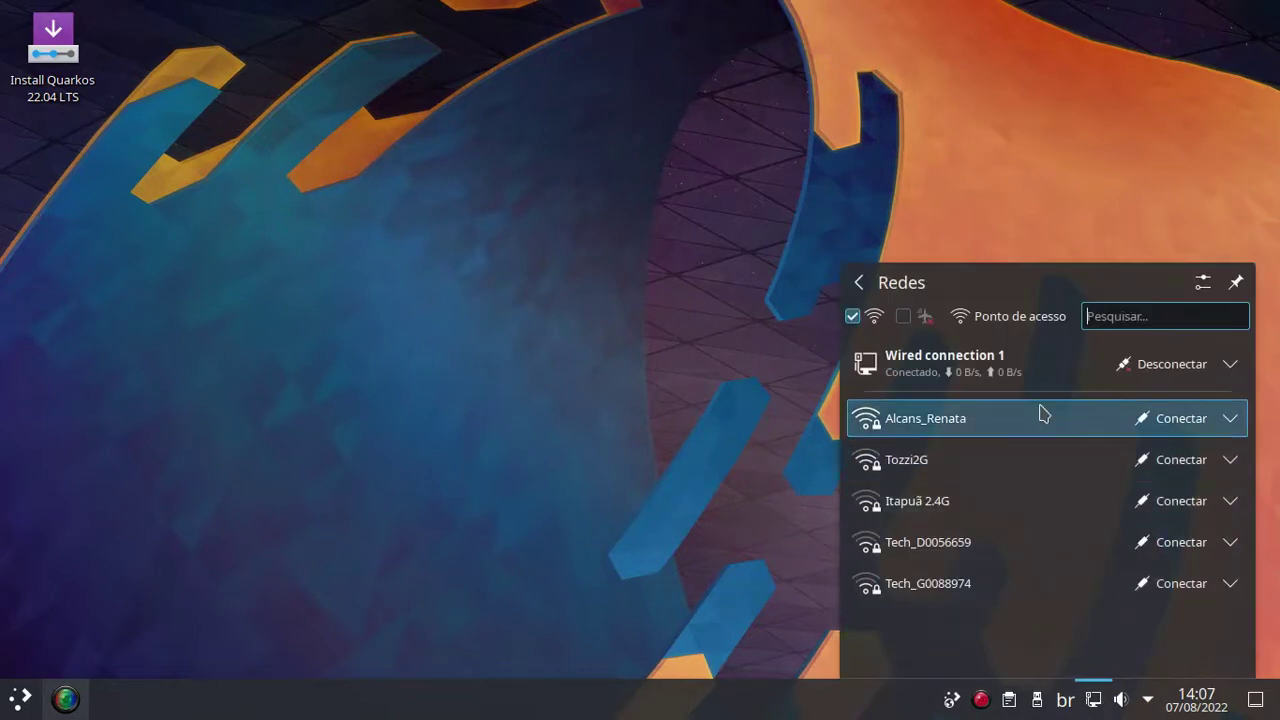
pyautogui.click(646, 343)
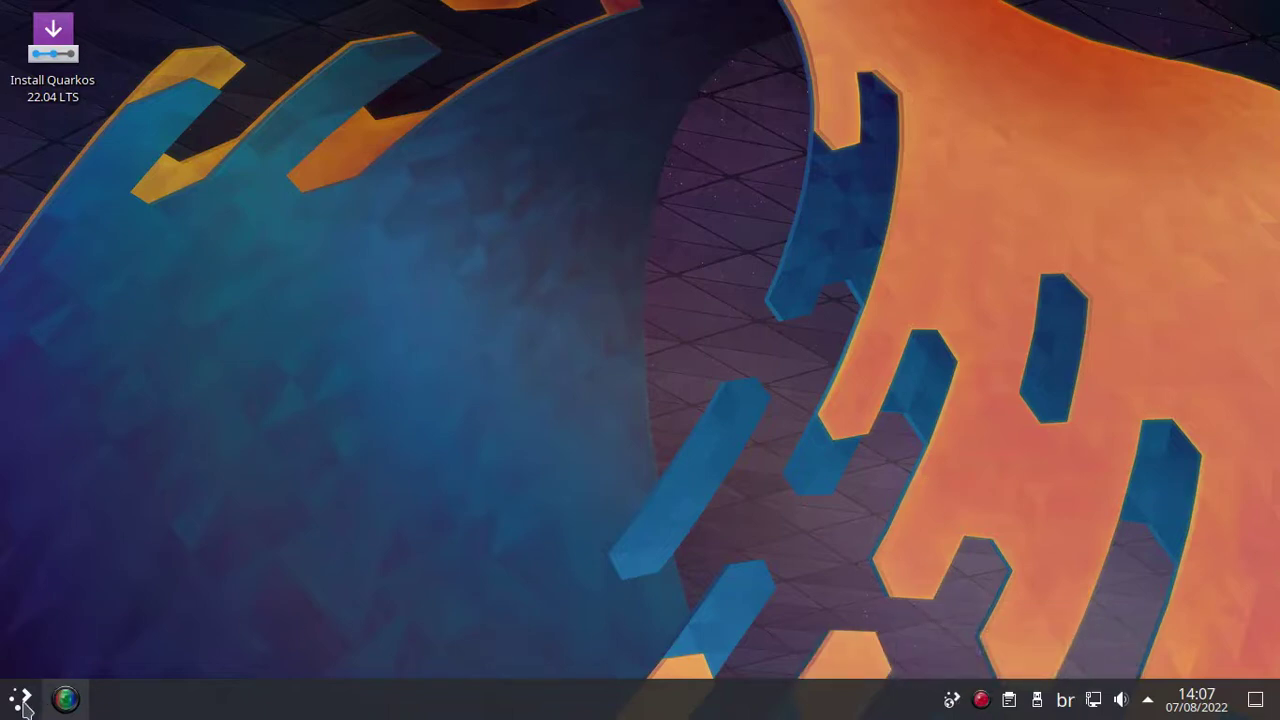
# Browse the available wallpapers in the desktop settings down to WinXPconcept and leave without changing the wallpaper.
pyautogui.moveTo(65, 698)
pyautogui.rightClick(673, 214)
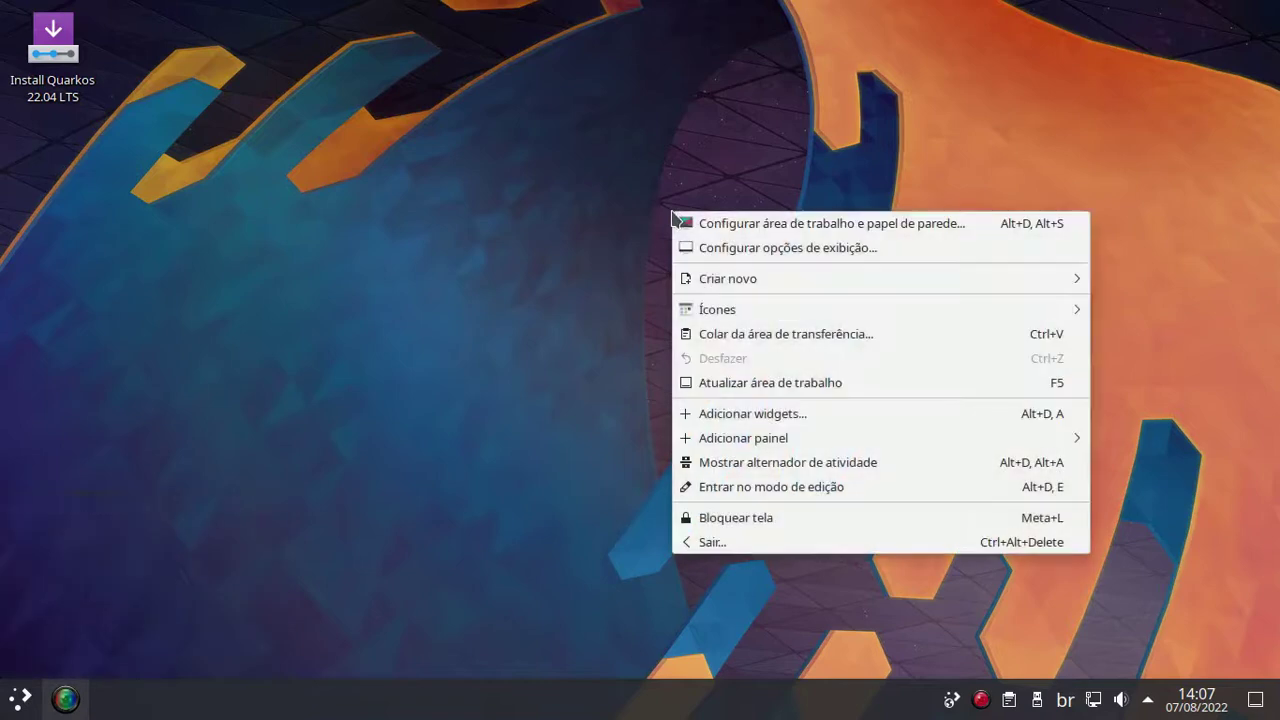
pyautogui.click(776, 226)
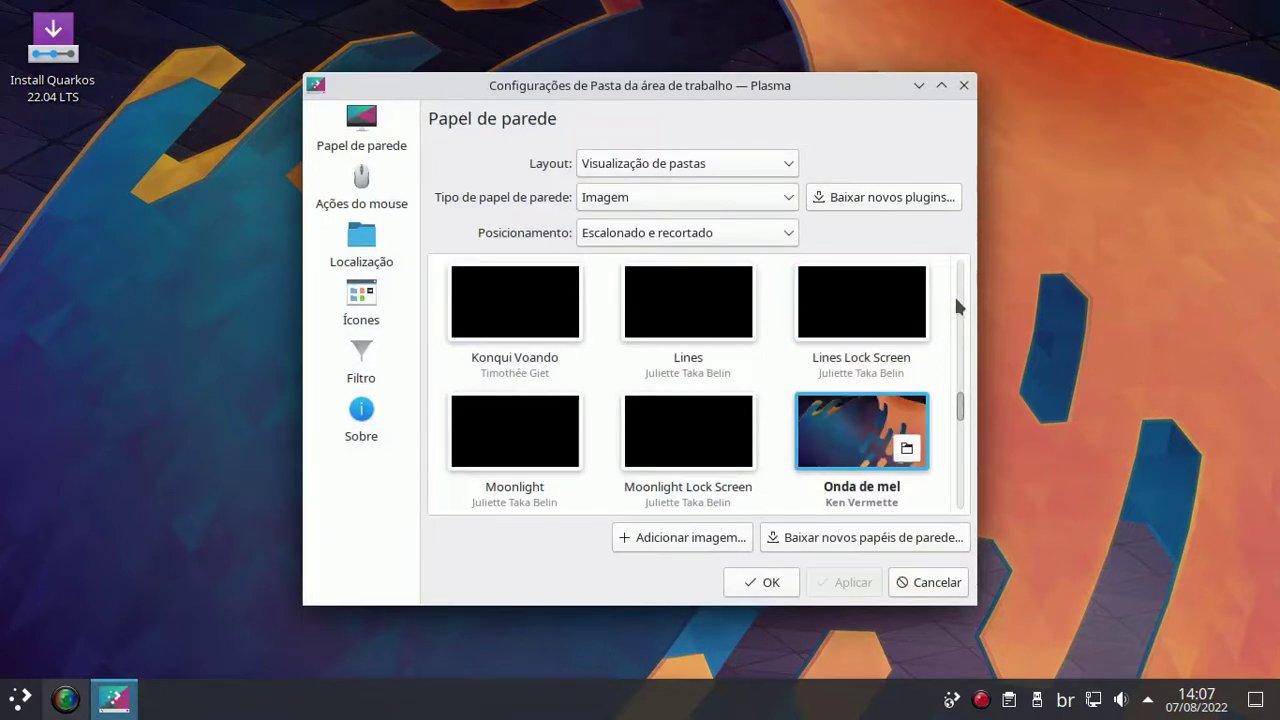
pyautogui.scroll(-2, 946, 320)
pyautogui.scroll(-6, 946, 321)
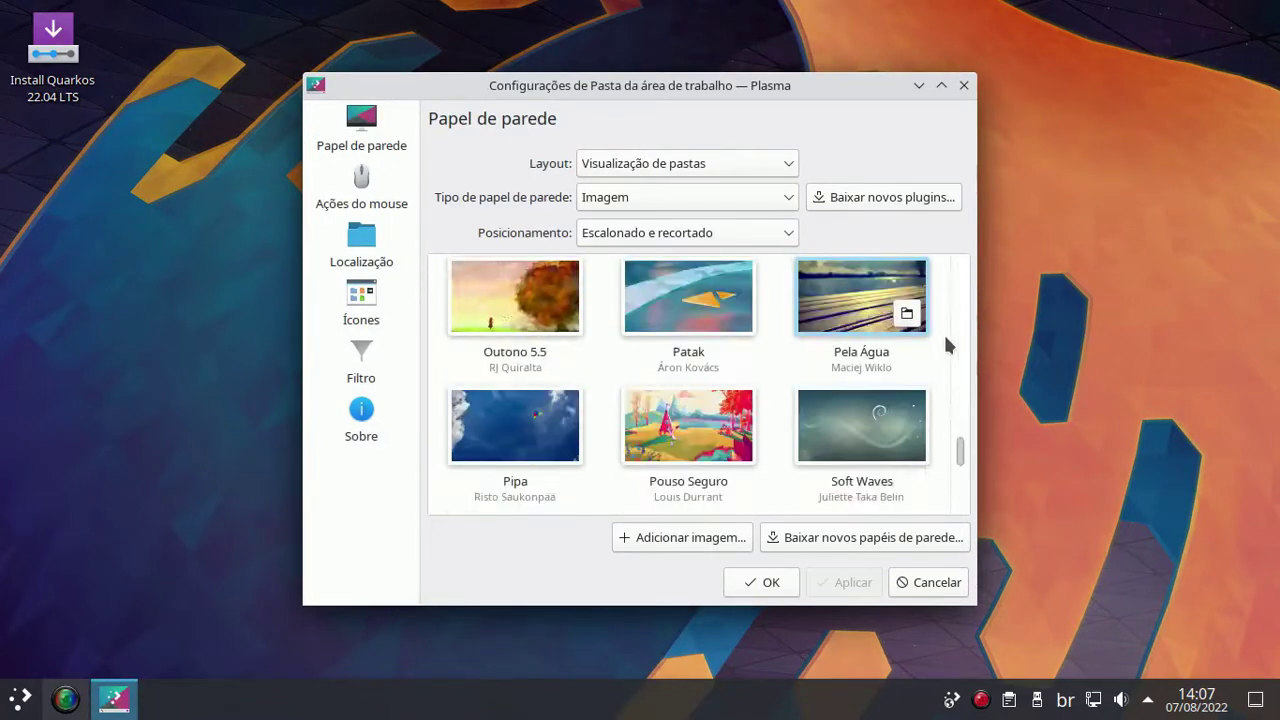
pyautogui.scroll(-3, 945, 338)
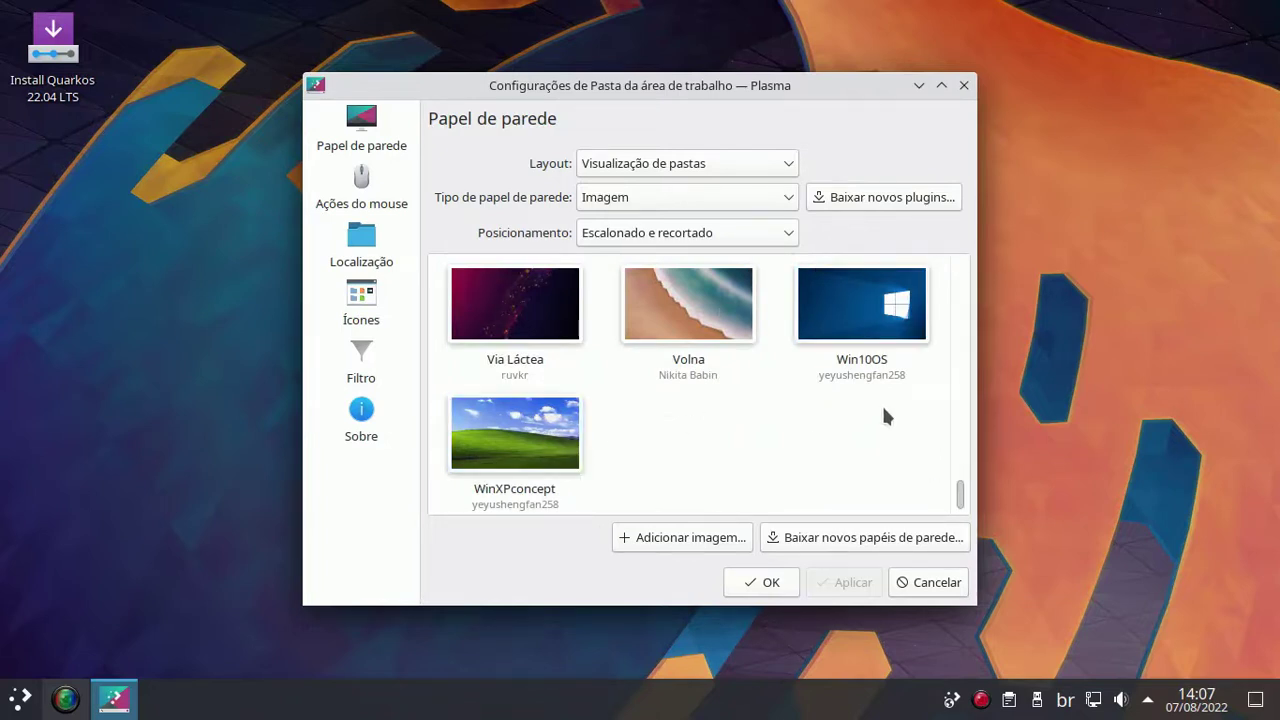
pyautogui.click(910, 582)
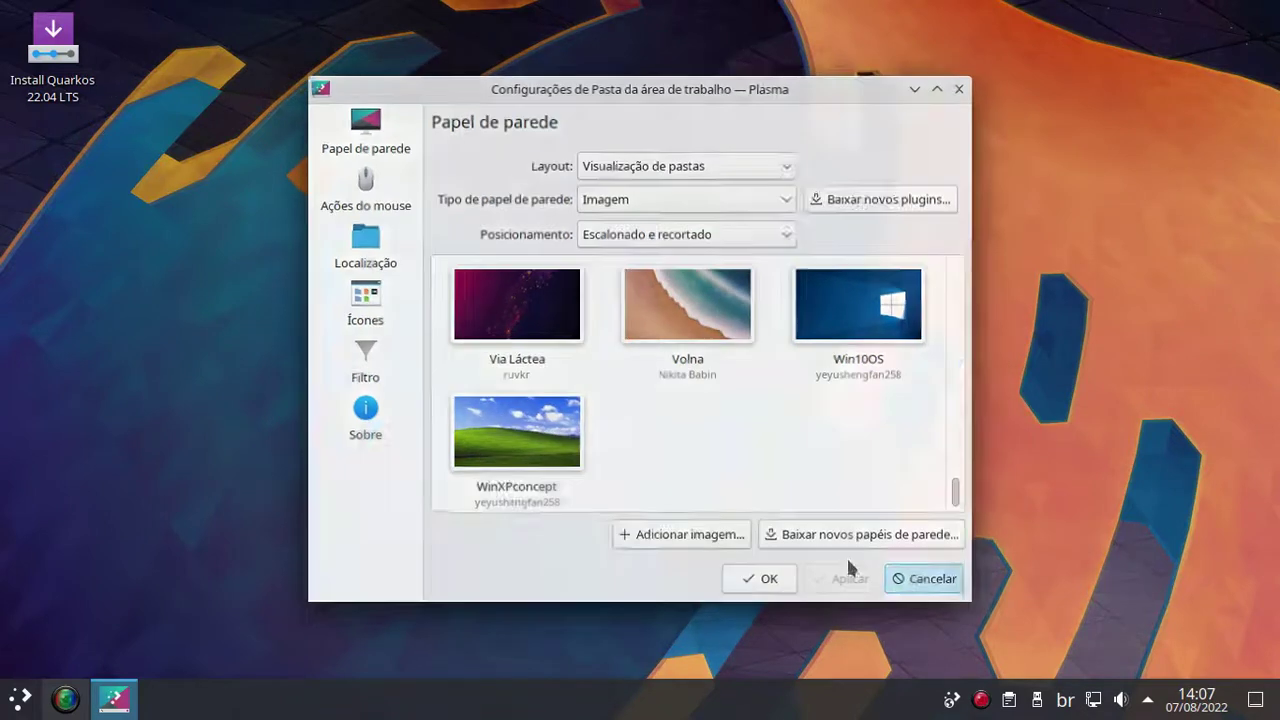
# Search the application launcher for "conf", open Configurações do sistema and show the global themes under Aparência.
pyautogui.click(19, 702)
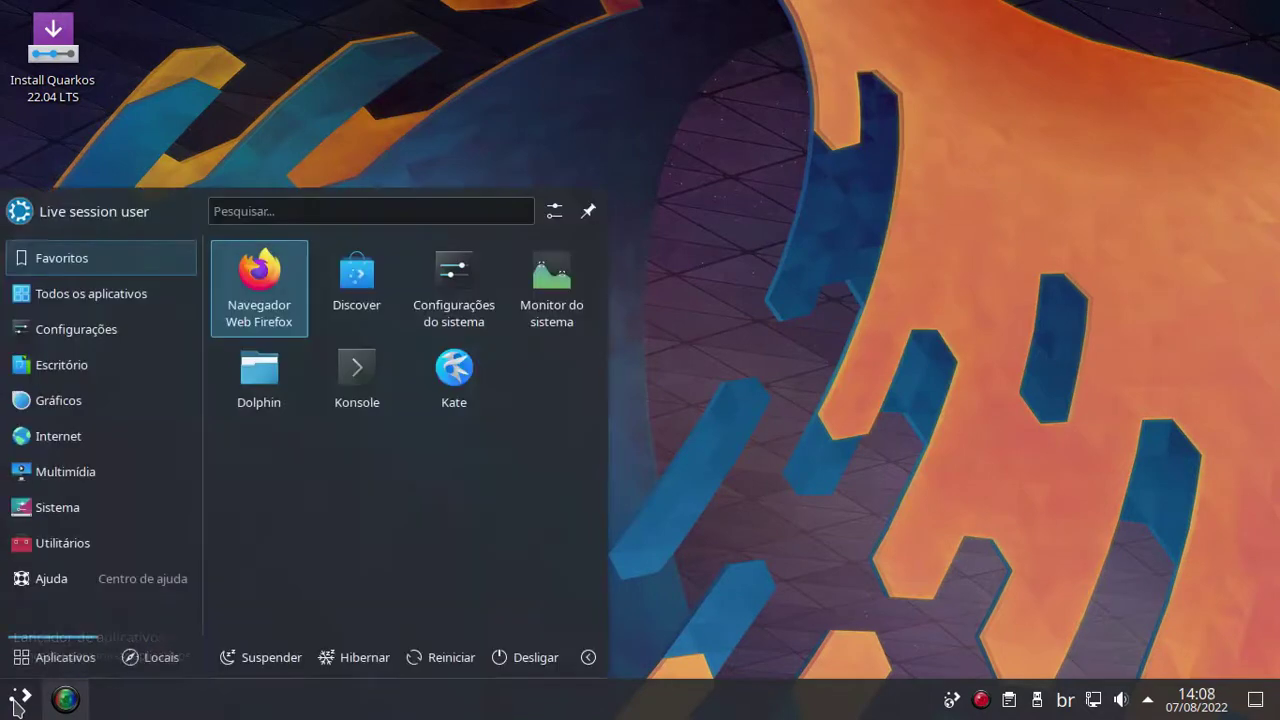
pyautogui.click(42, 585)
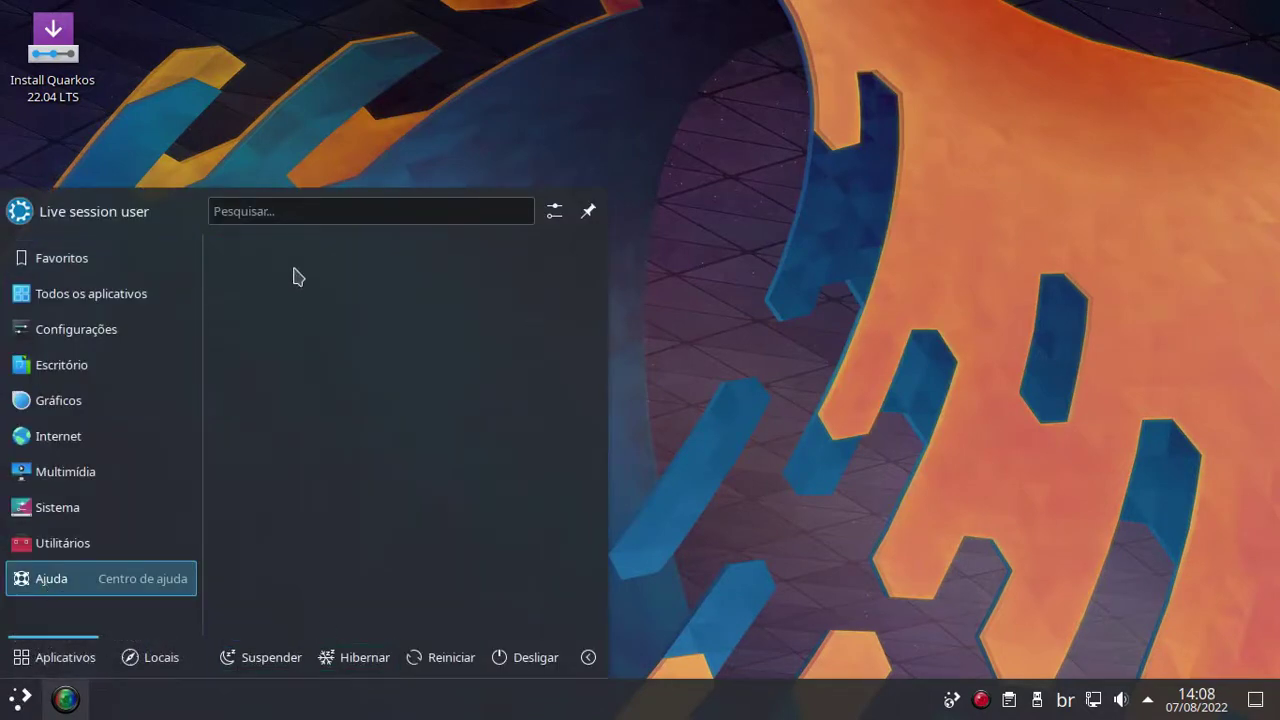
pyautogui.click(290, 220)
pyautogui.write('conf')
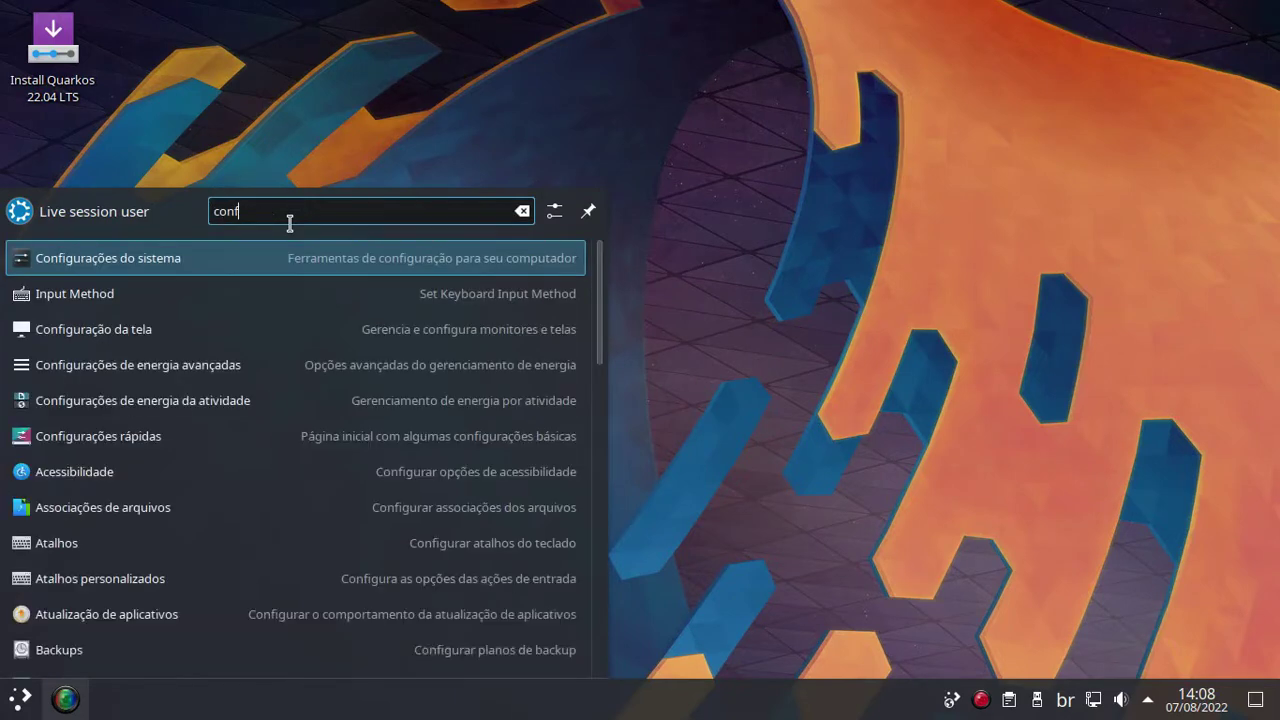
pyautogui.click(168, 258)
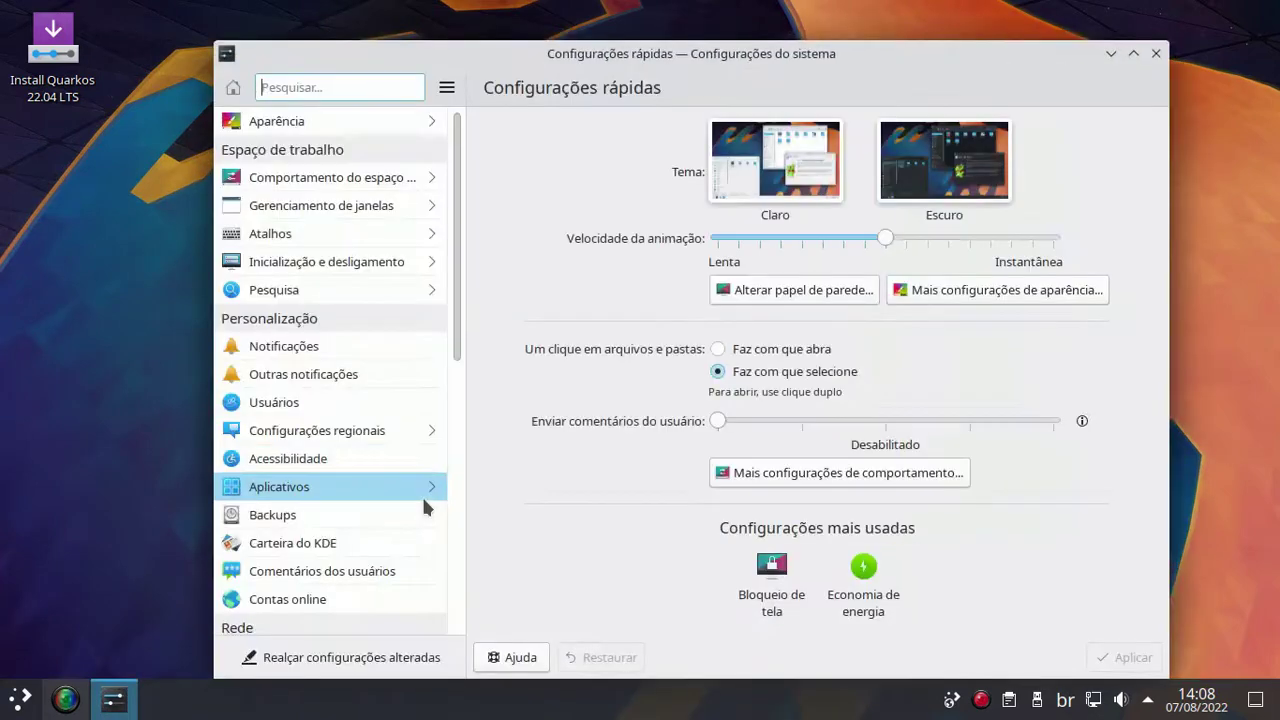
pyautogui.moveTo(421, 494)
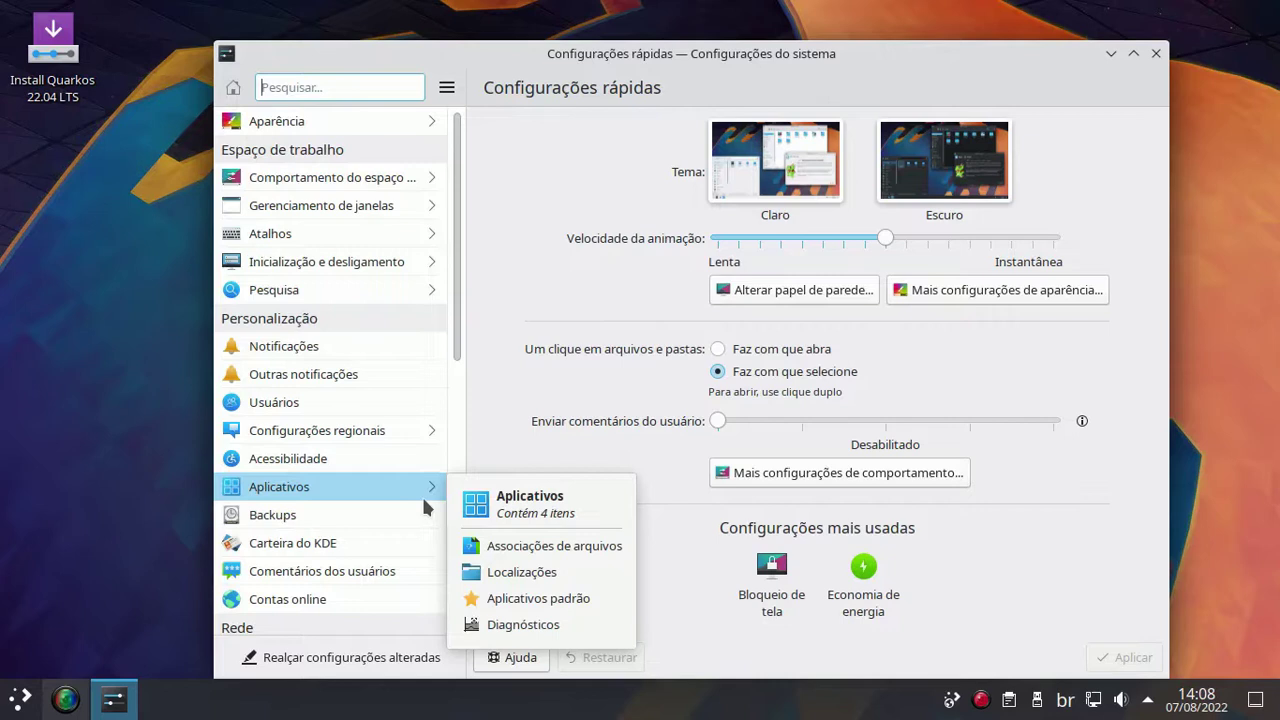
pyautogui.click(351, 122)
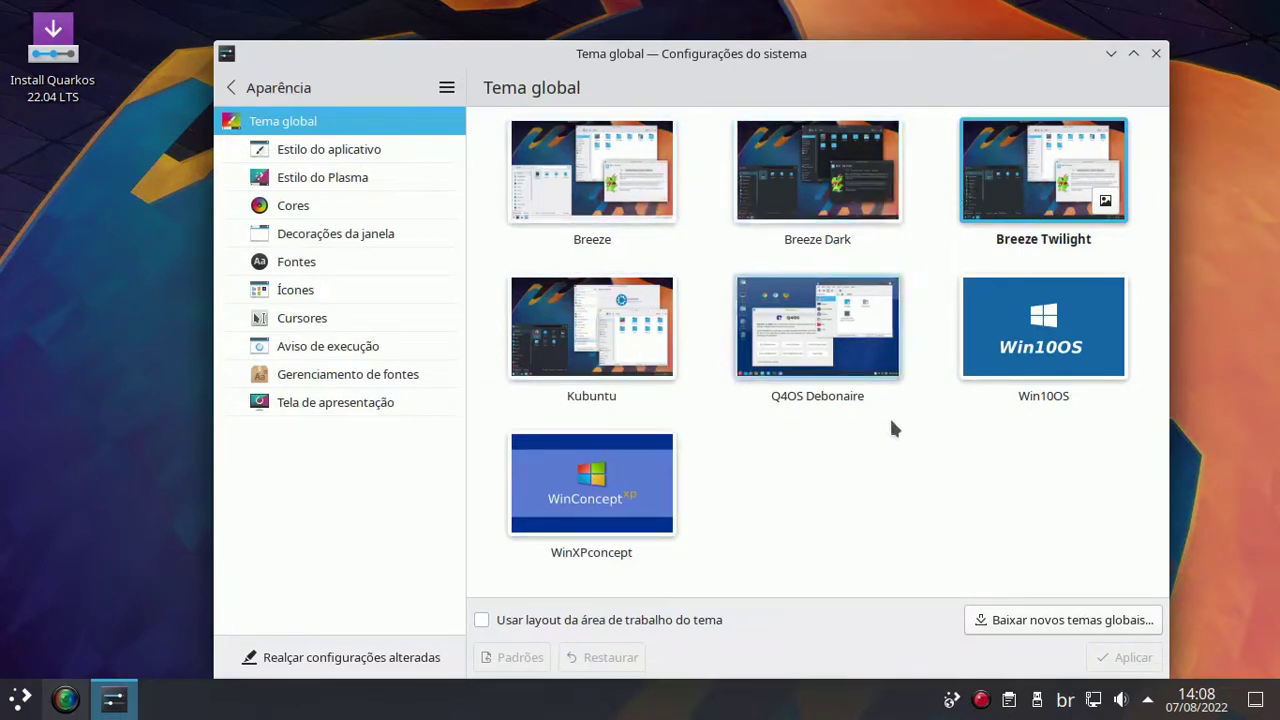
# Apply the WinXPconcept global theme and check how the application launcher looks with it.
pyautogui.click(585, 470)
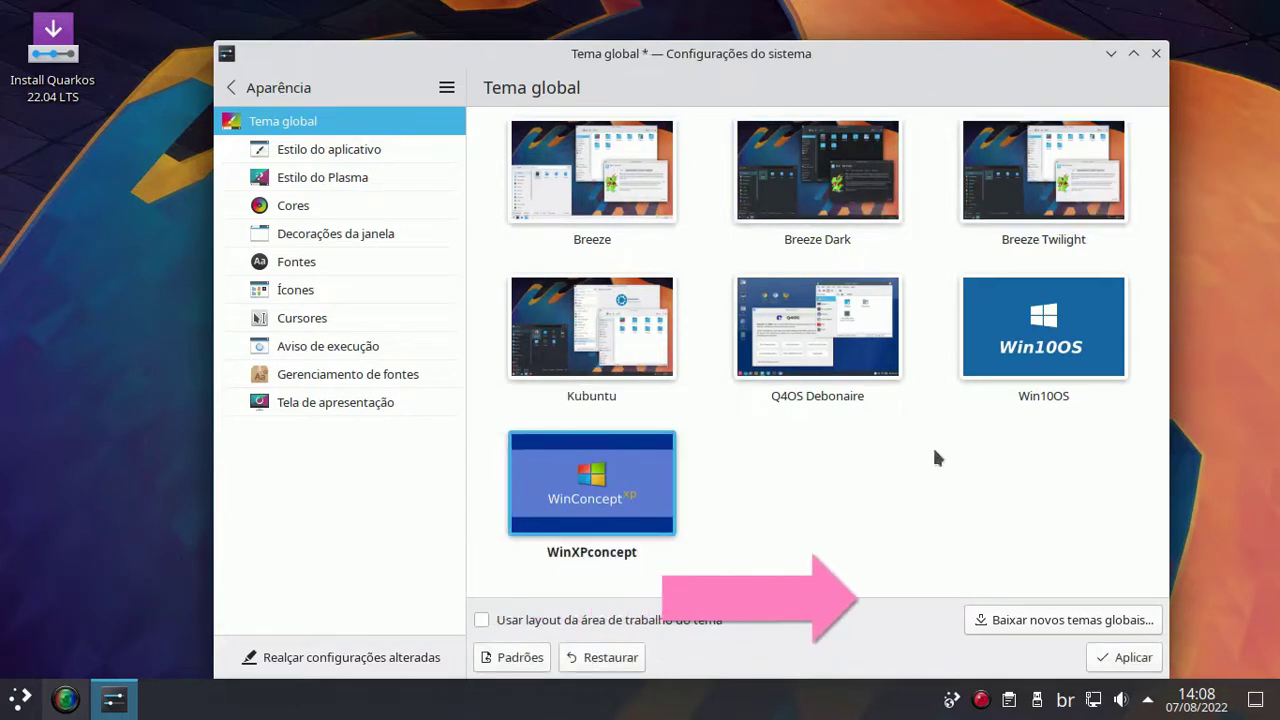
pyautogui.click(1125, 657)
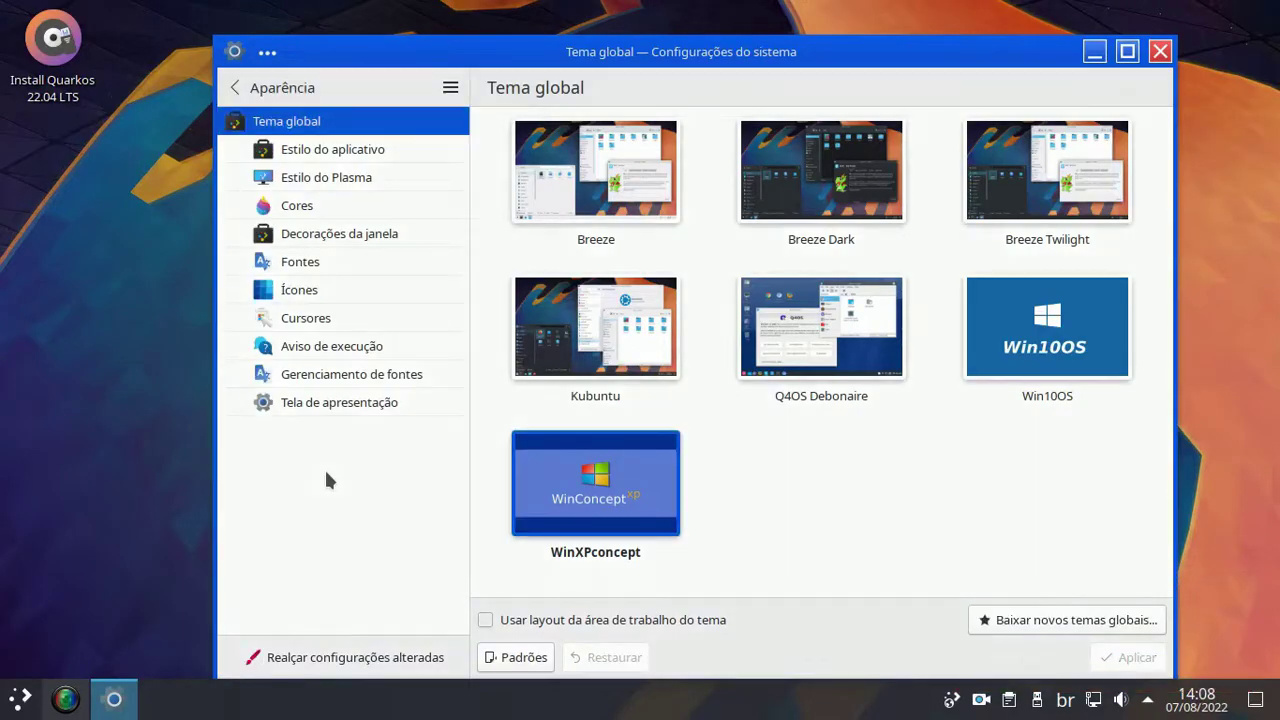
pyautogui.click(18, 697)
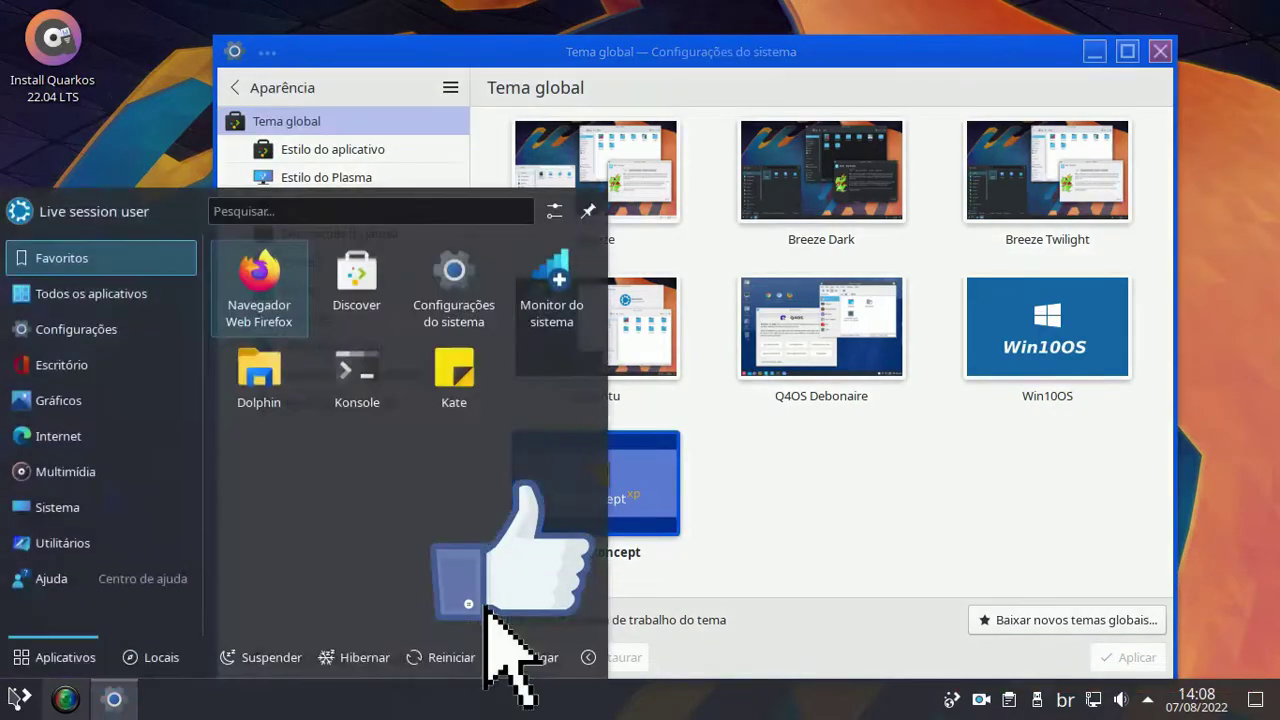
pyautogui.click(579, 570)
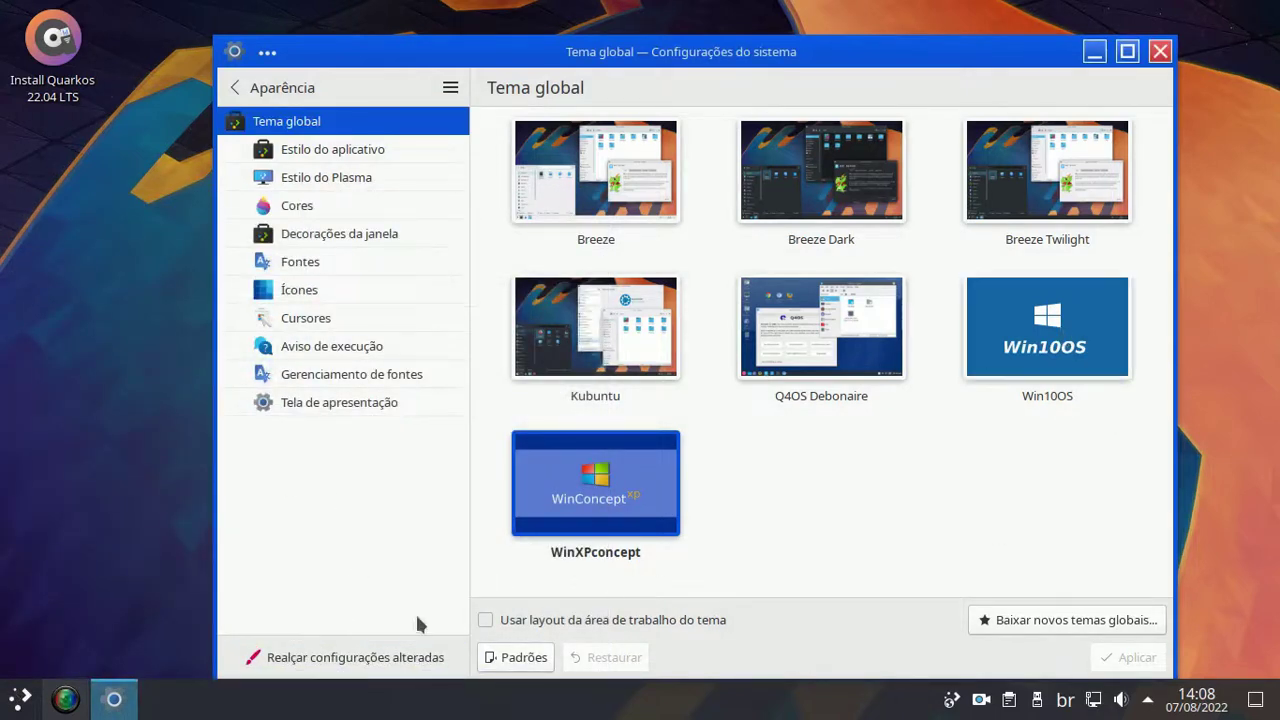
pyautogui.click(20, 701)
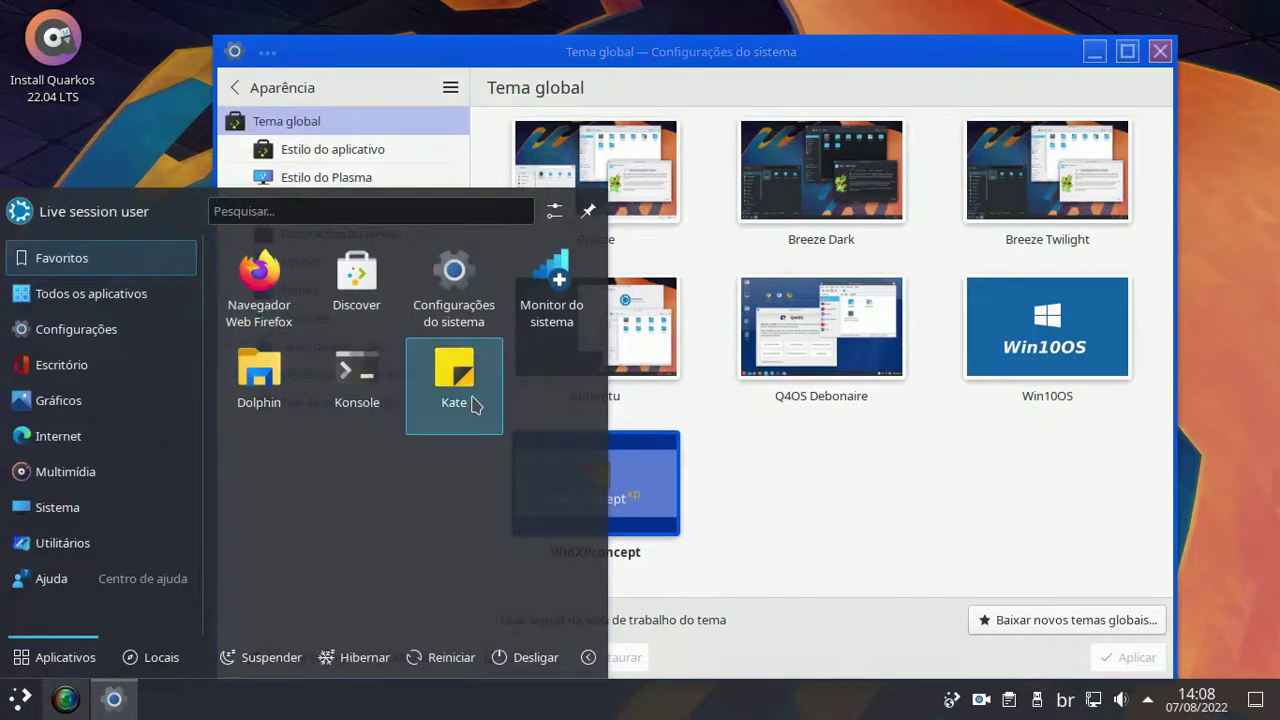
# Apply the Win10OS global theme and check its icons in the application launcher's categories.
pyautogui.click(1065, 355)
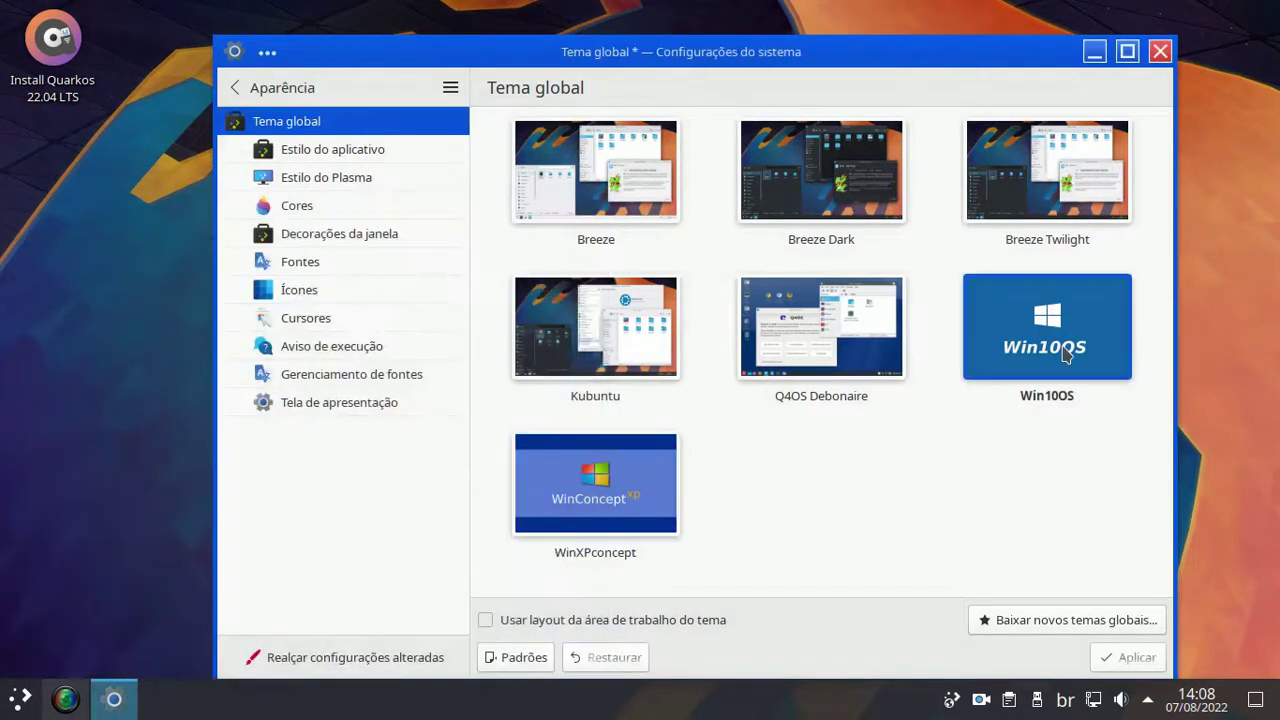
pyautogui.click(1136, 657)
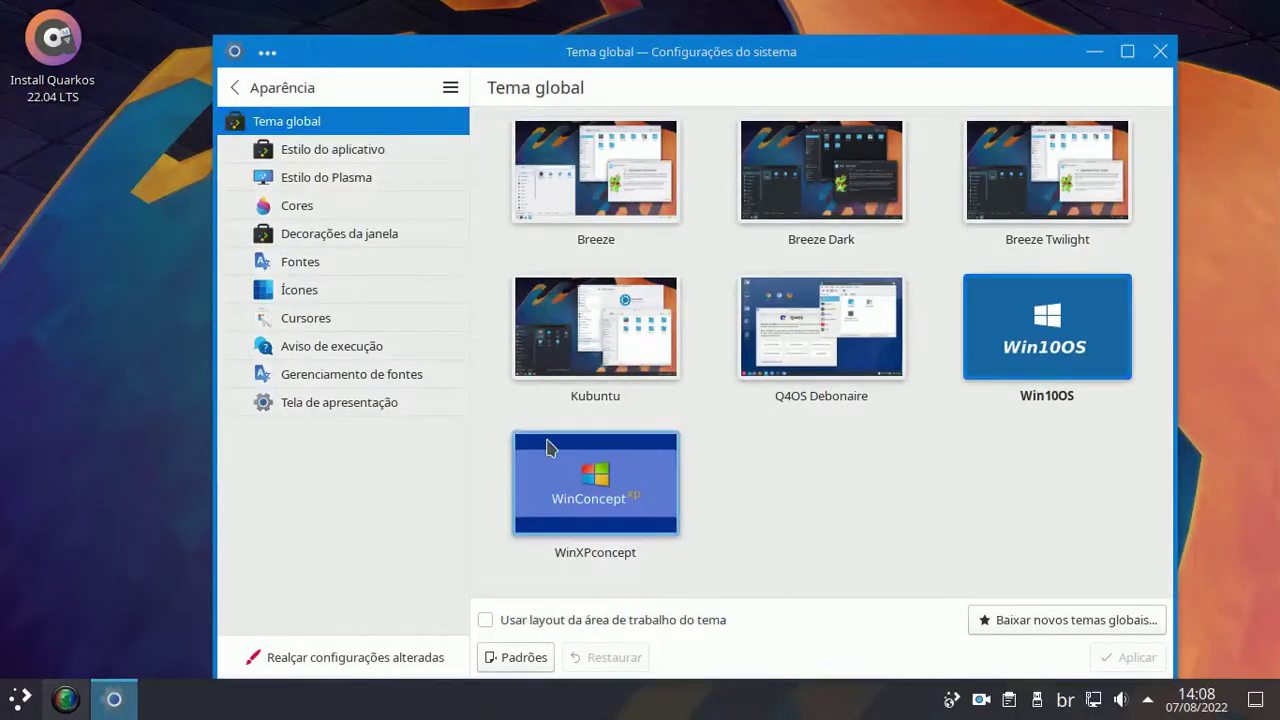
pyautogui.click(19, 699)
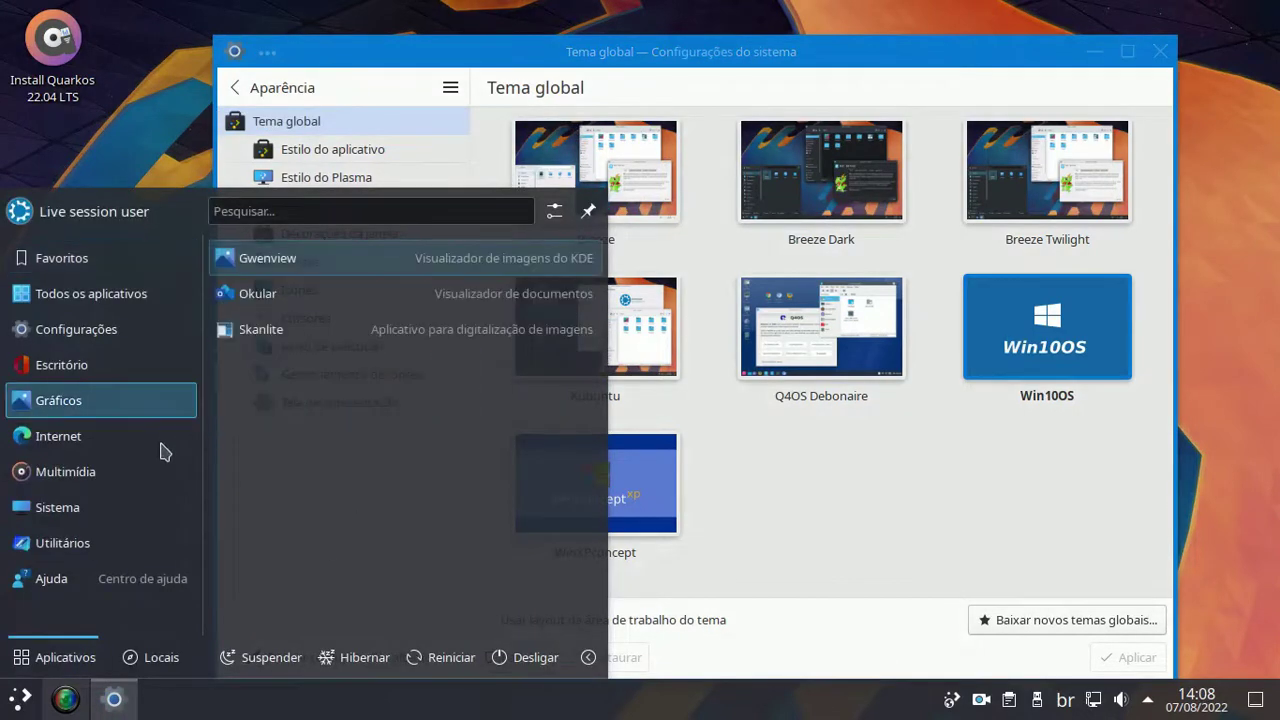
pyautogui.click(856, 558)
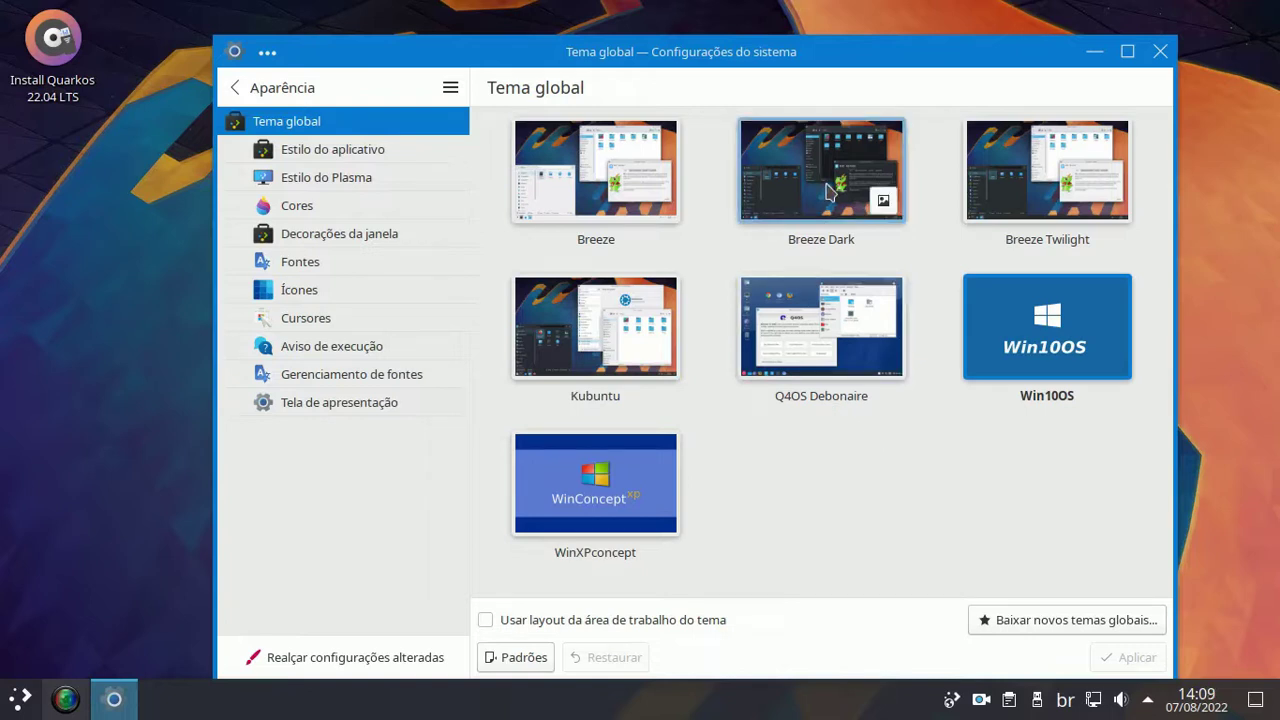
# Apply the Breeze Twilight global theme and close the system settings.
pyautogui.click(1032, 183)
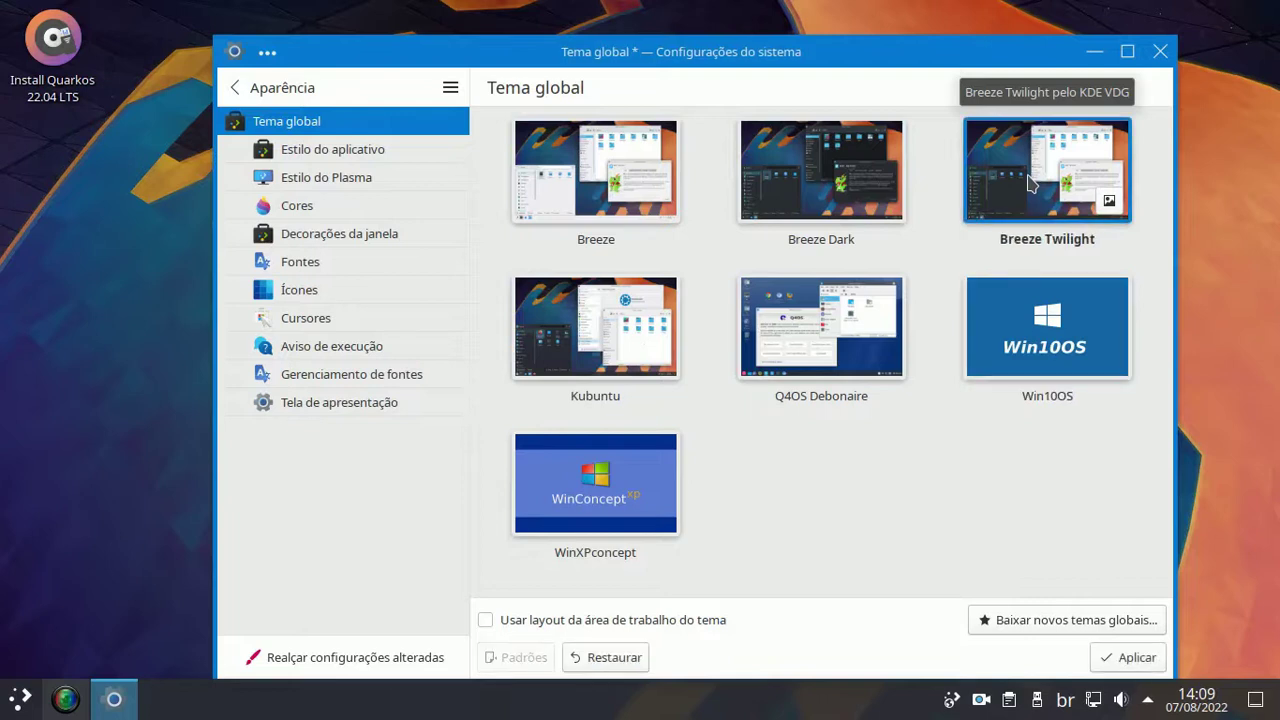
pyautogui.click(1133, 662)
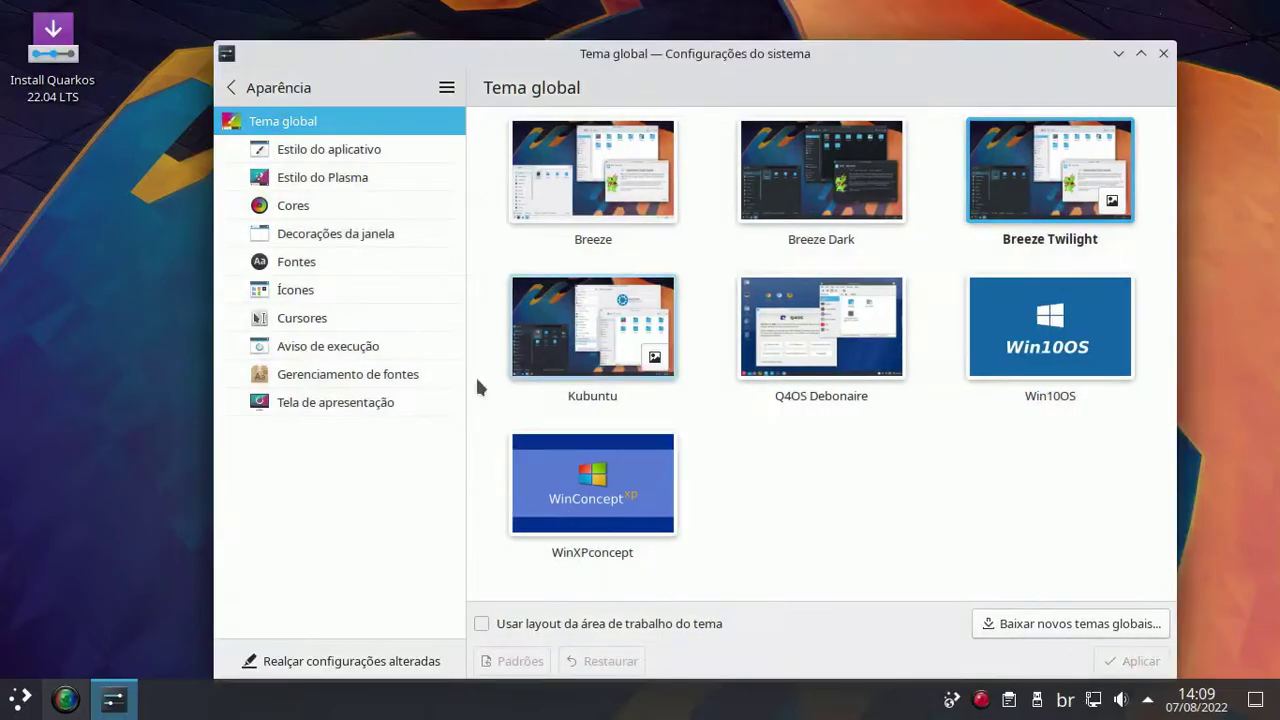
pyautogui.click(1163, 53)
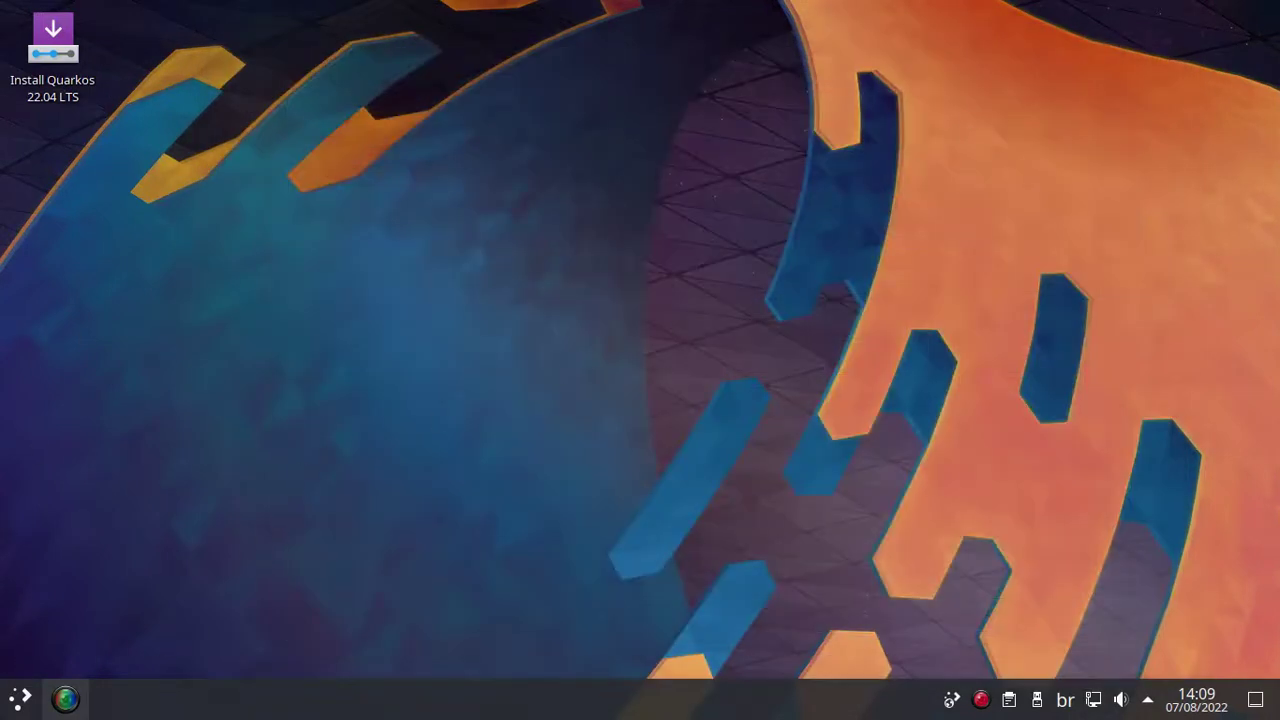
# Open Centro de informações from the application launcher, review the software and hardware details under Sobre este sistema, and close the window.
pyautogui.press('super')
pyautogui.moveTo(91, 293)
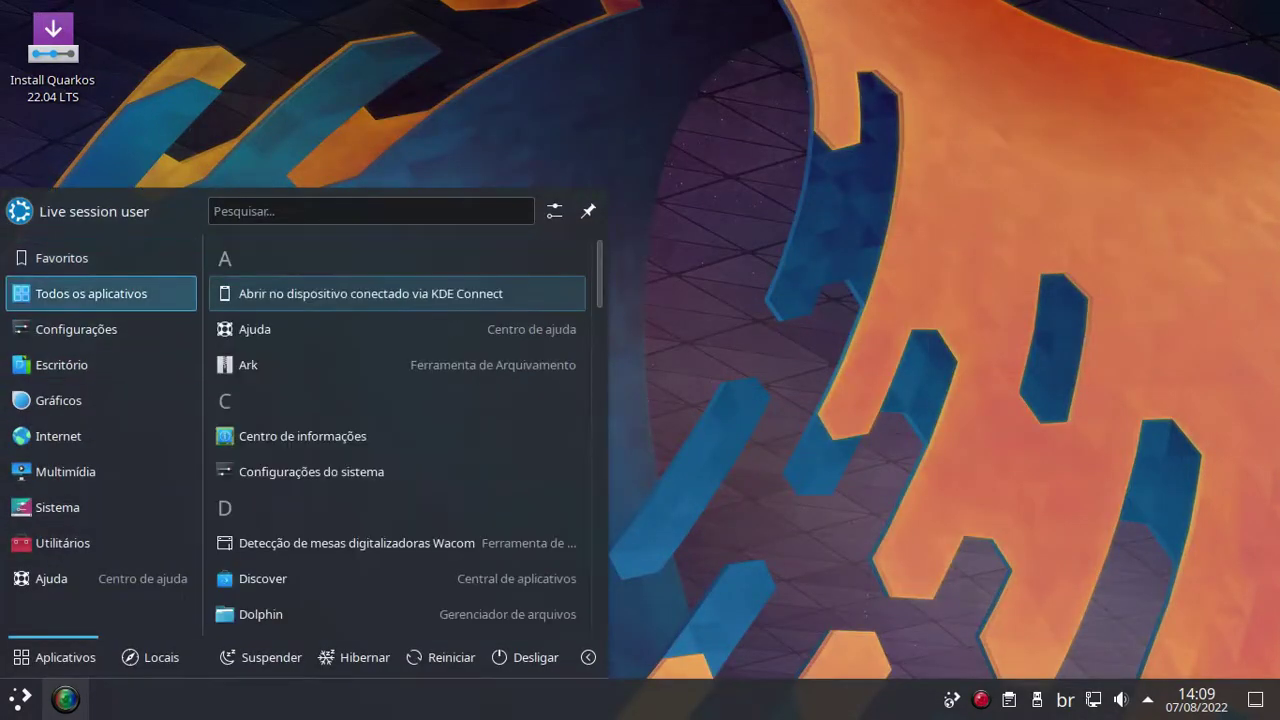
pyautogui.press('Down')
pyautogui.press('Down')
pyautogui.scroll(-2, 397, 434)
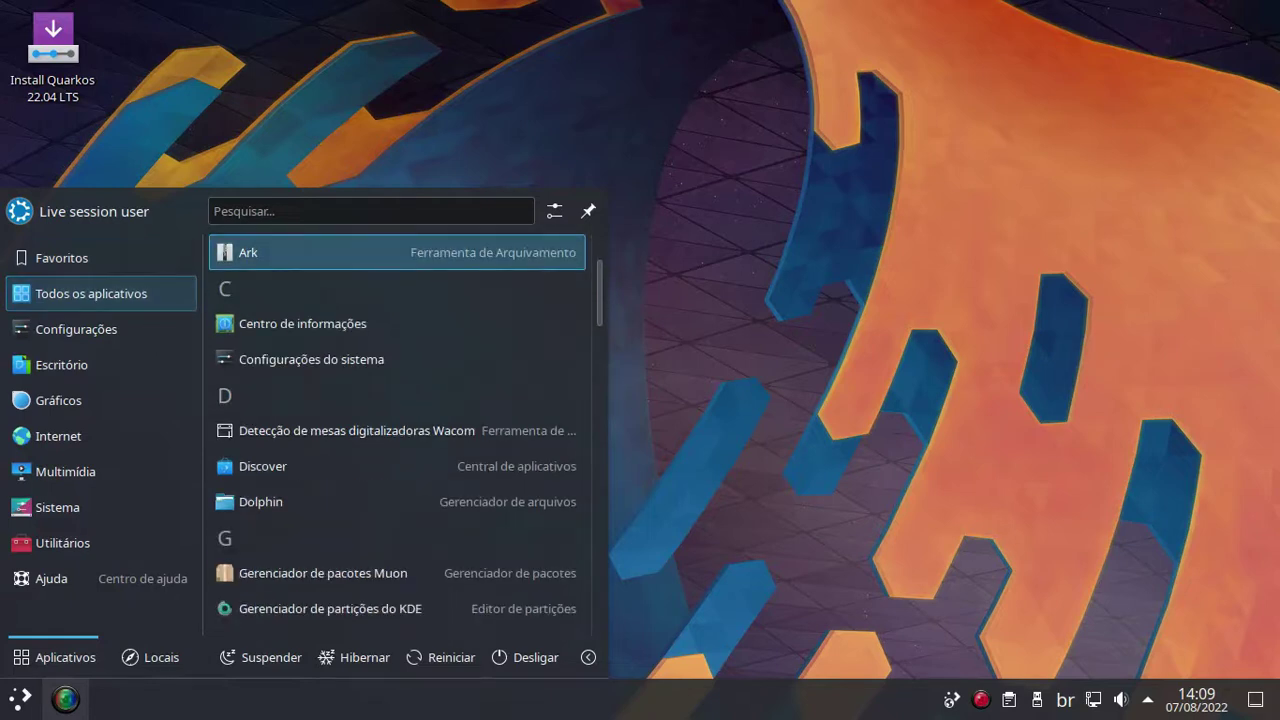
pyautogui.click(329, 330)
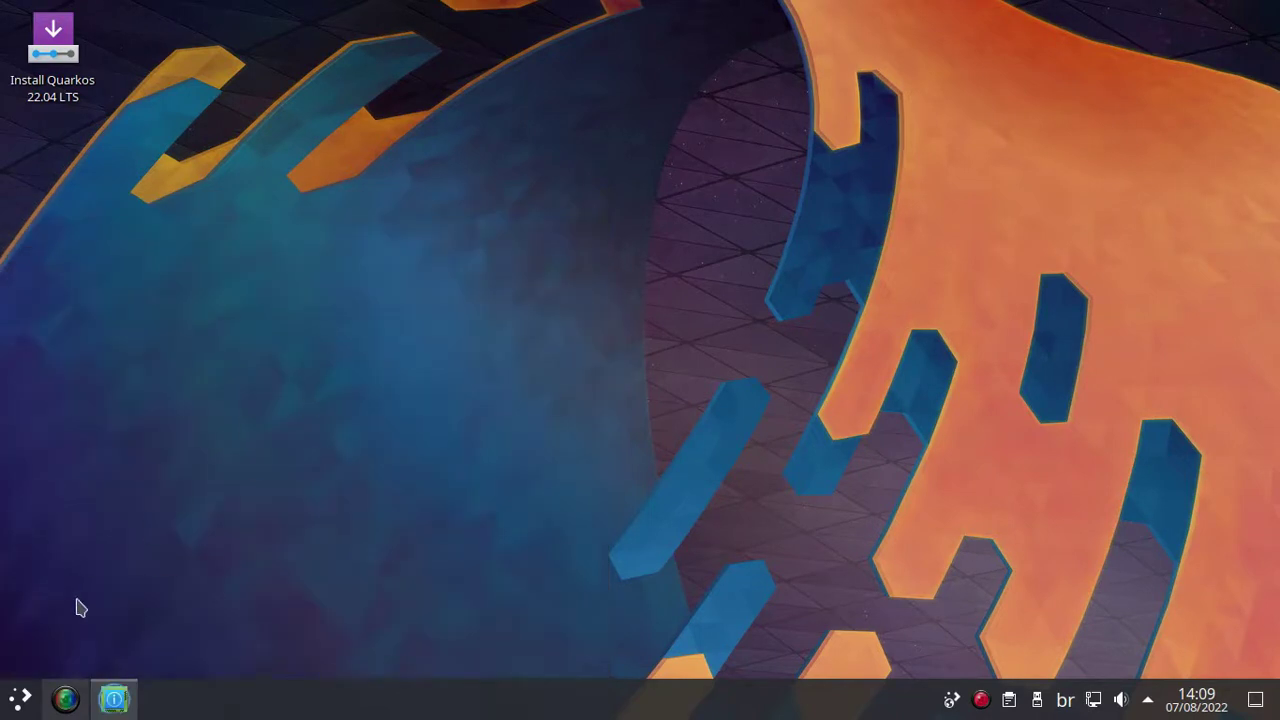
pyautogui.click(23, 700)
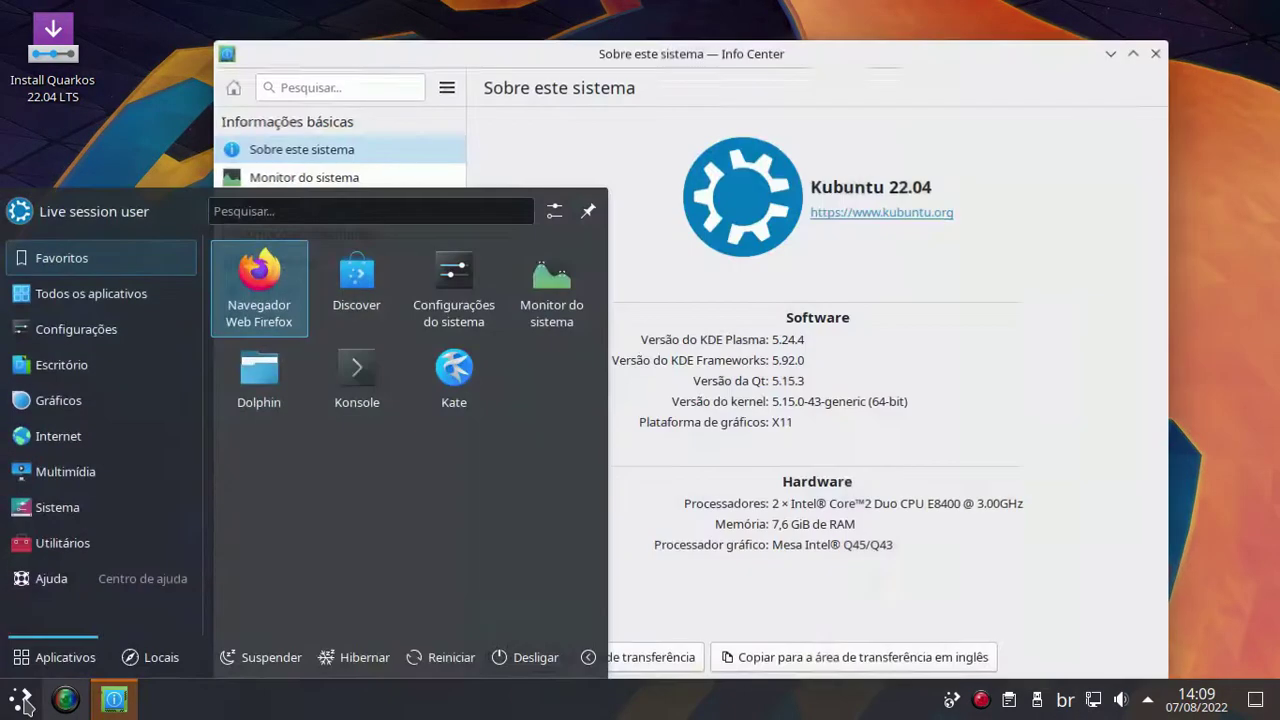
pyautogui.click(792, 71)
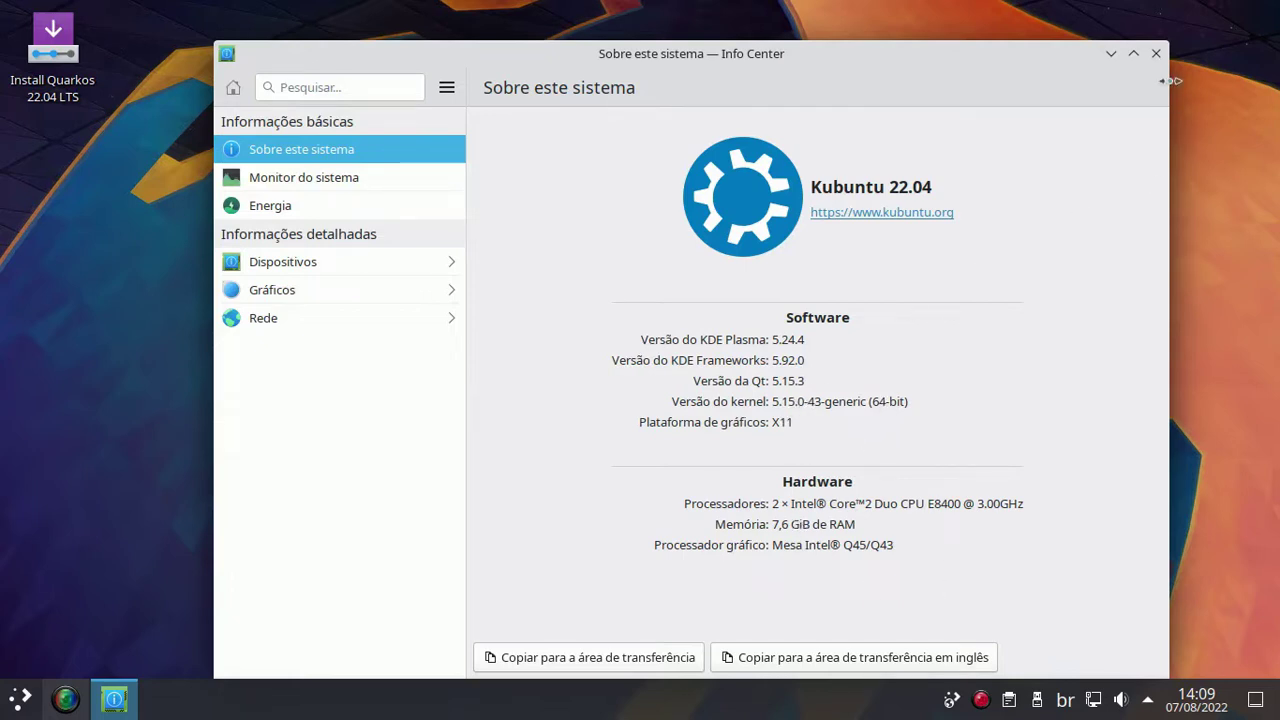
pyautogui.click(1156, 53)
# Launch Htop from the launcher's Sistema category, look through its process list to the end, and close the terminal window.
pyautogui.click(20, 697)
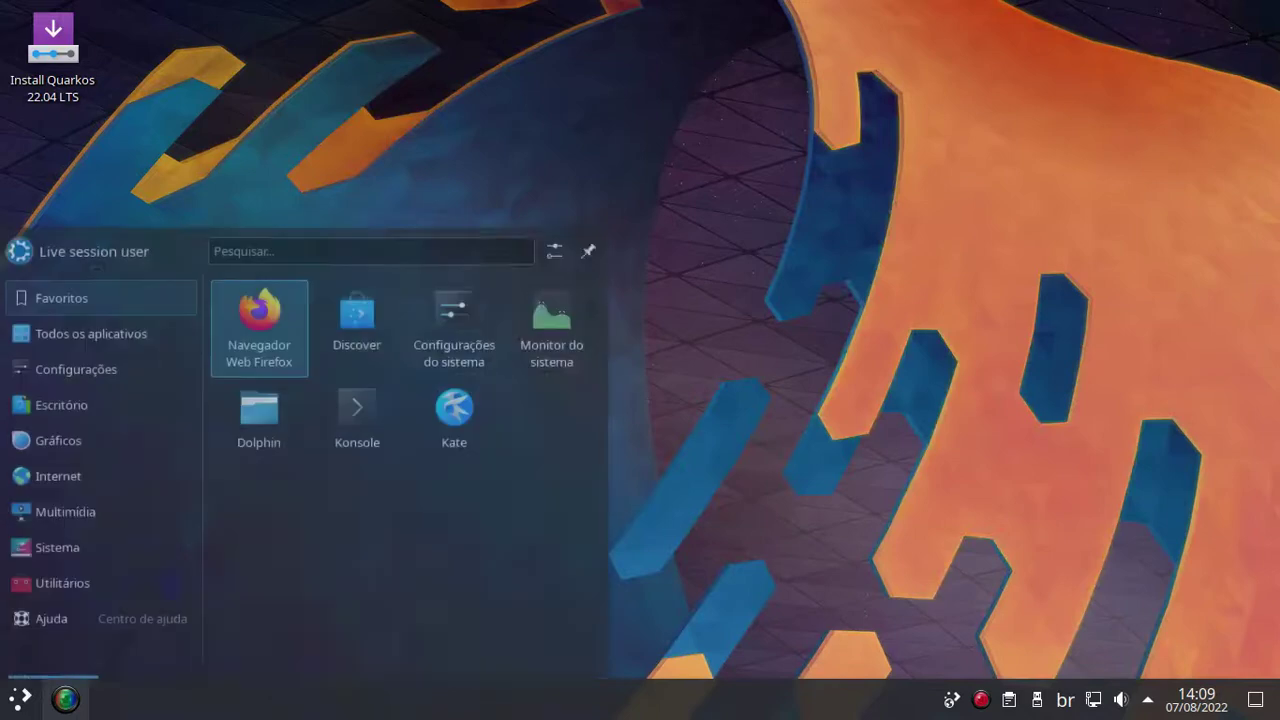
pyautogui.click(100, 543)
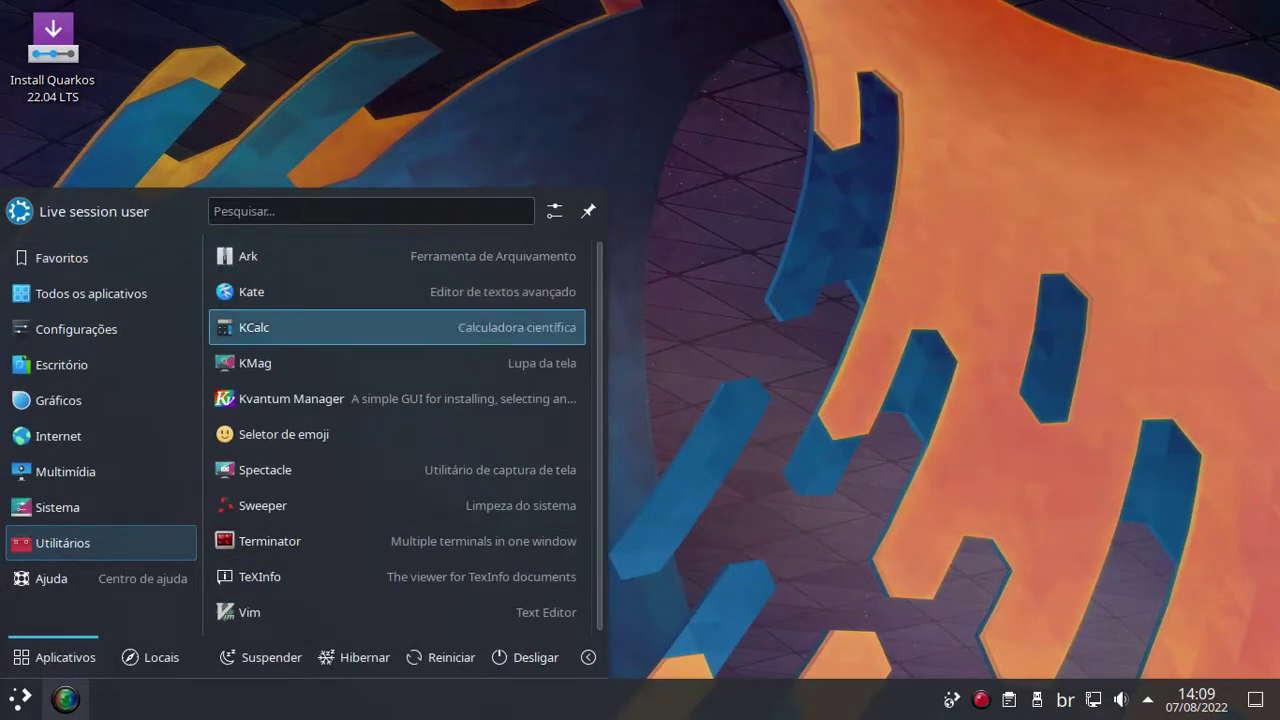
pyautogui.click(57, 507)
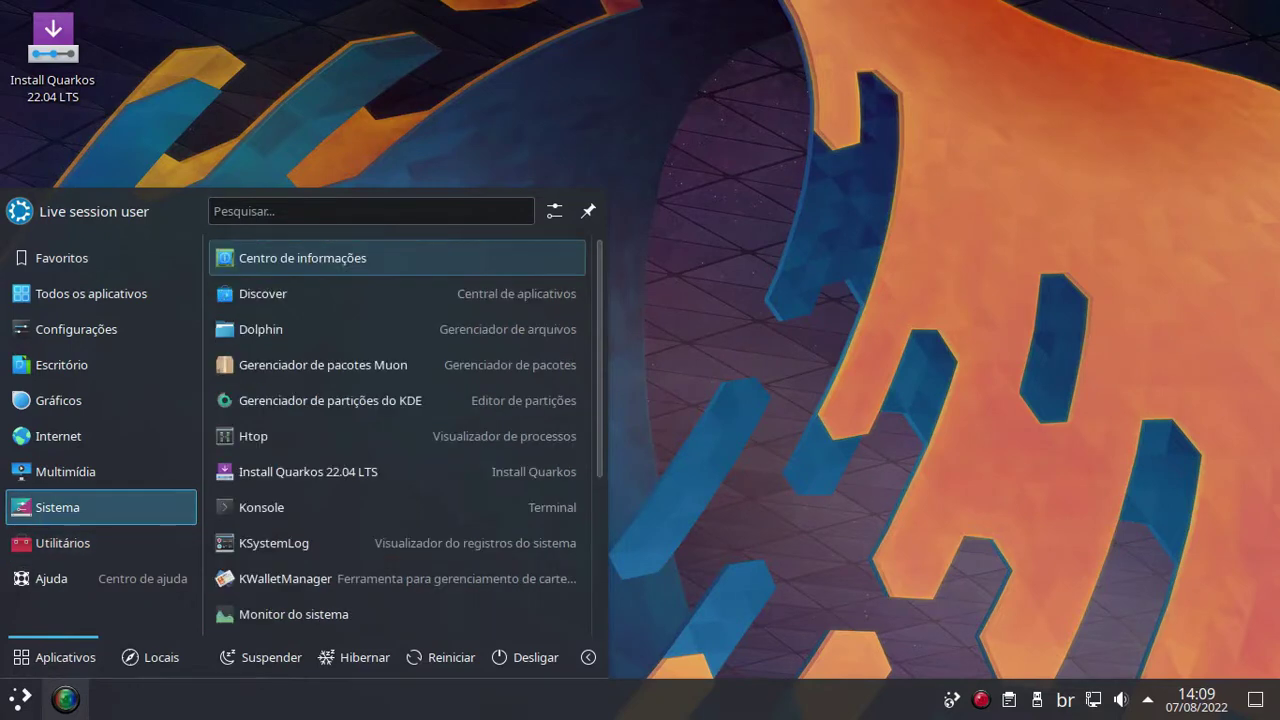
pyautogui.scroll(-1, 400, 344)
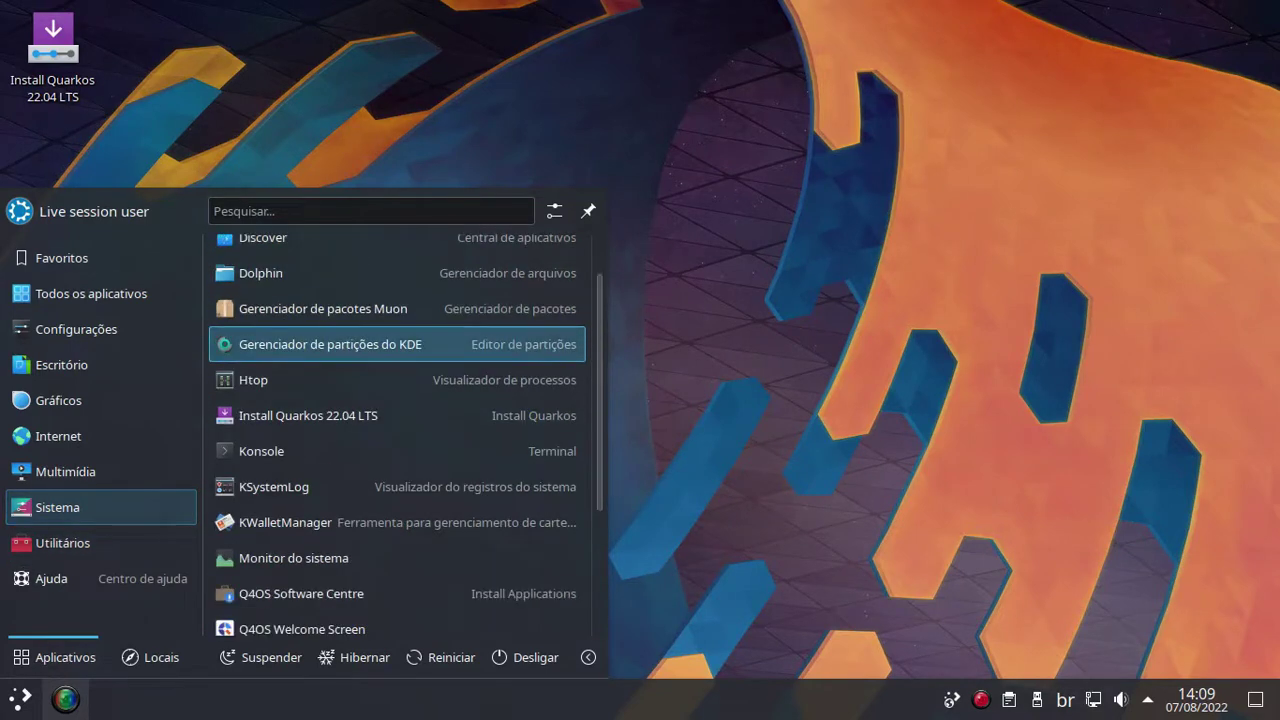
pyautogui.click(274, 390)
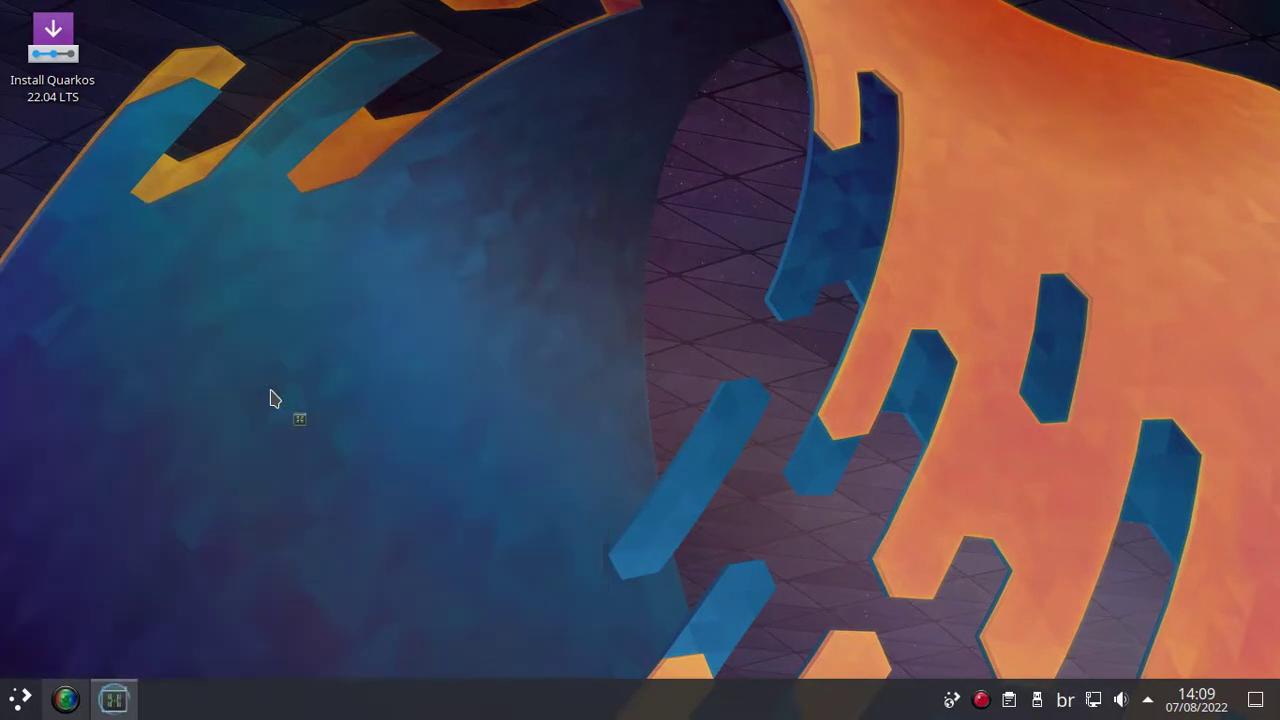
pyautogui.scroll(-4, 446, 365)
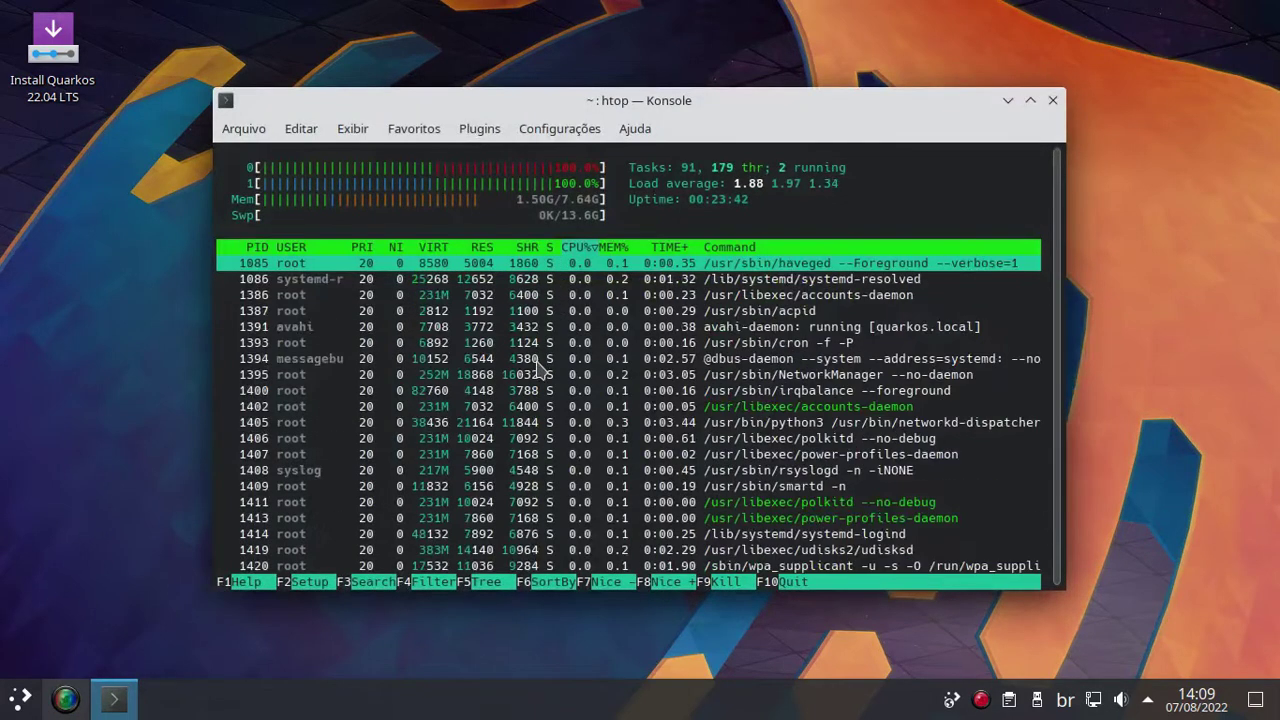
pyautogui.scroll(-10, 446, 373)
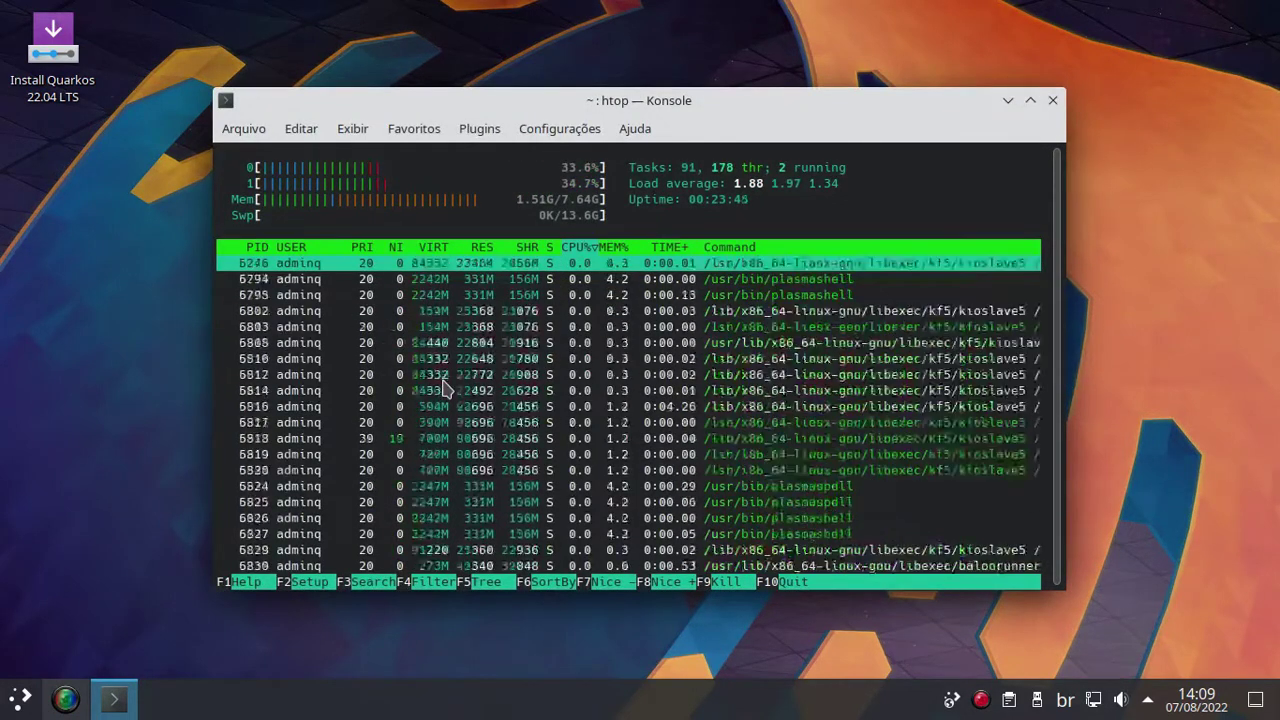
pyautogui.click(1053, 99)
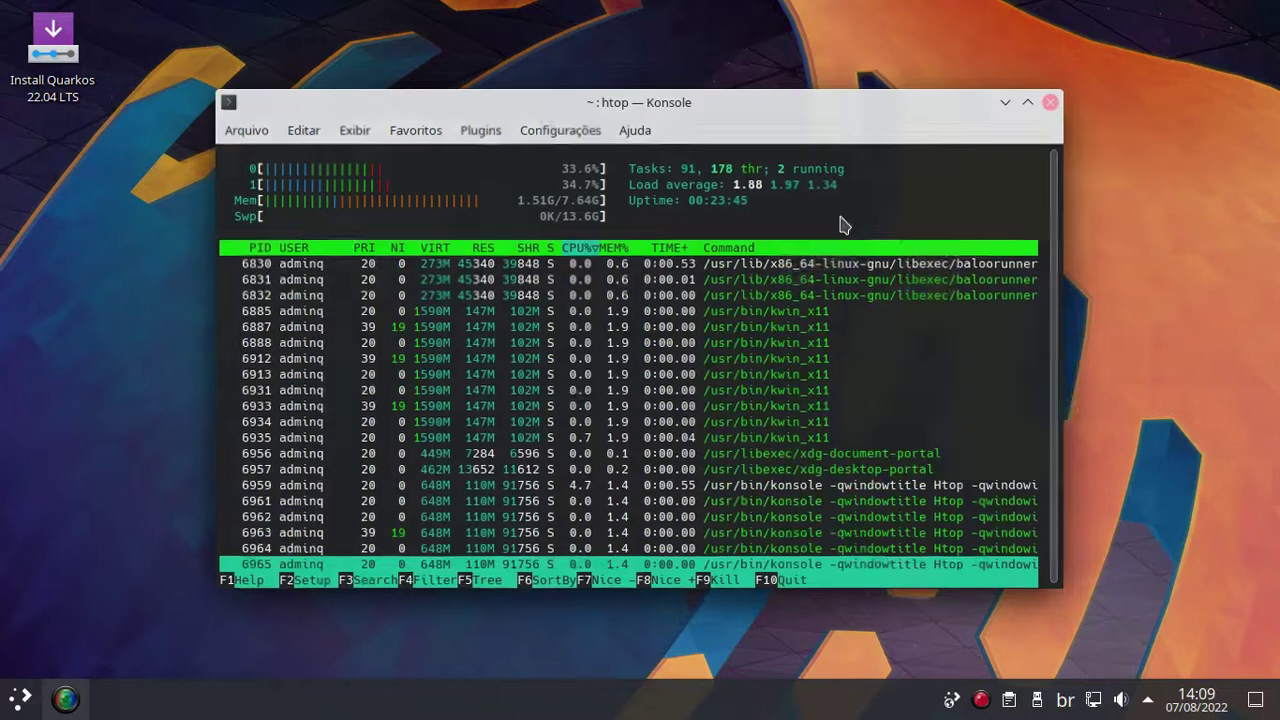
# Look through the utilities and the full list of system programs in the application launcher's Utilitários and Sistema categories.
pyautogui.press('super')
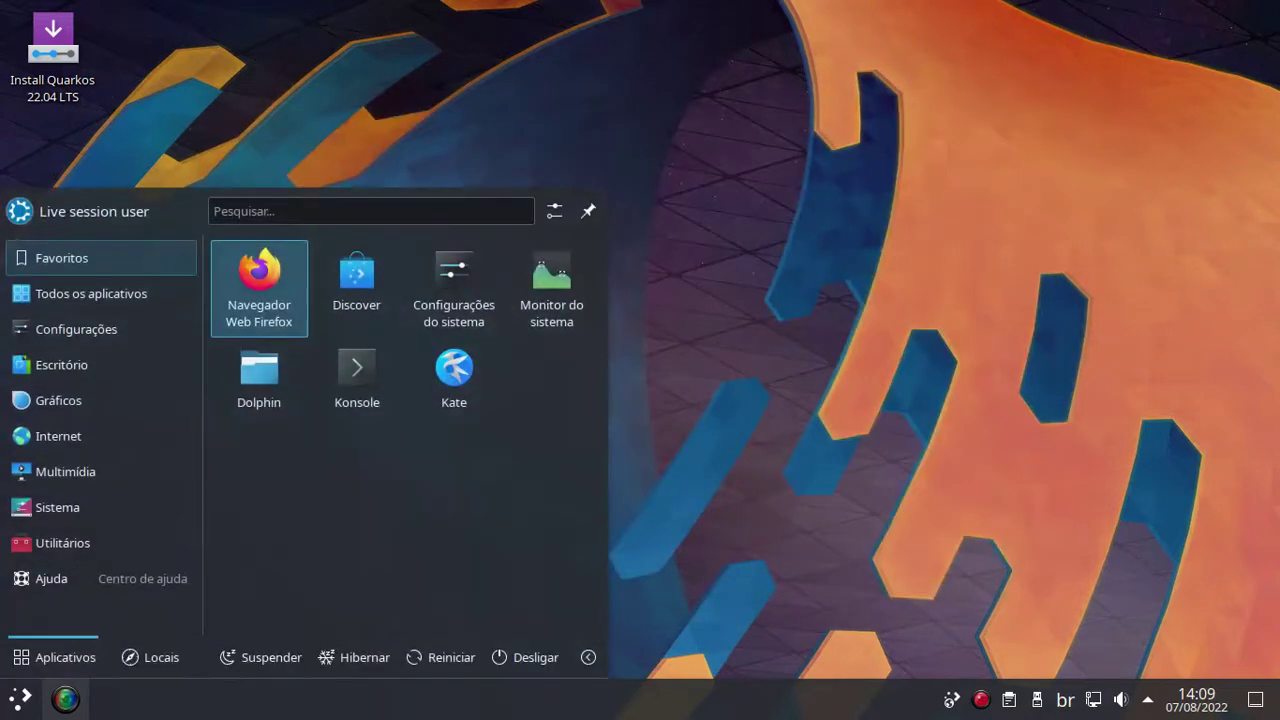
pyautogui.click(62, 543)
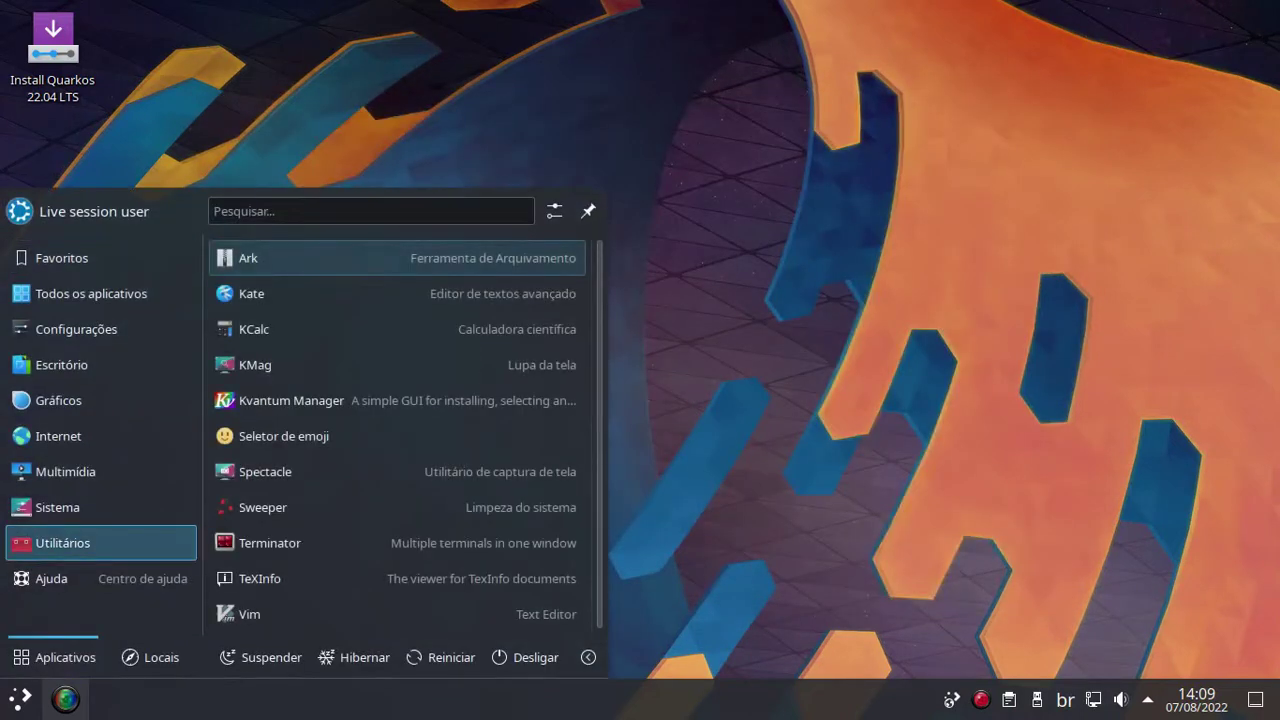
pyautogui.press('Up')
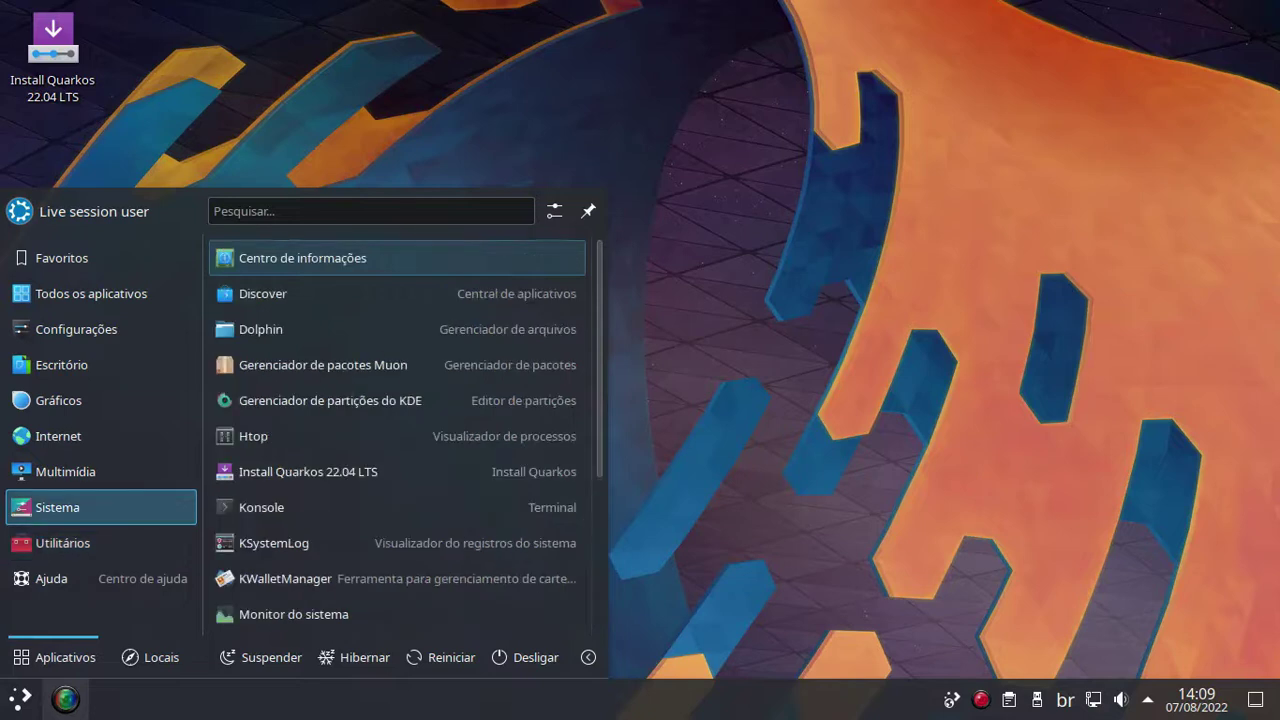
pyautogui.scroll(-3, 396, 434)
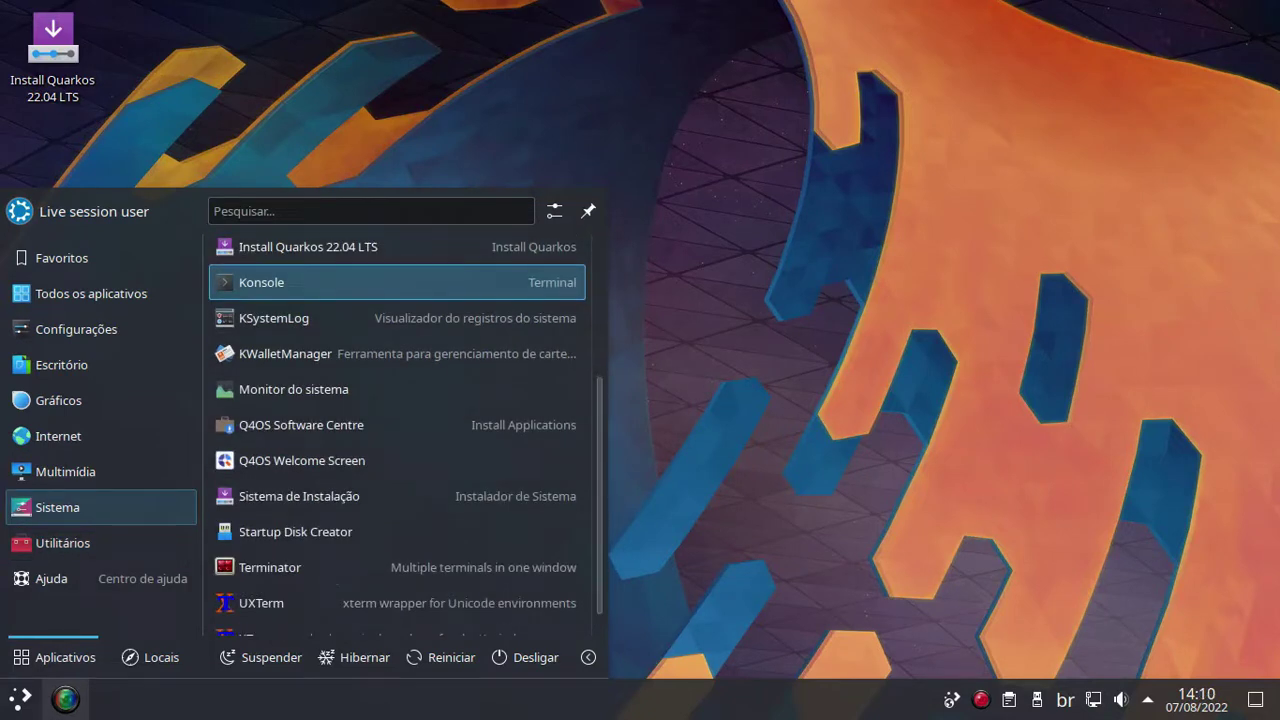
pyautogui.press('Down')
pyautogui.press('Down')
pyautogui.press('Down')
pyautogui.press('Down')
pyautogui.press('Down')
pyautogui.press('Down')
pyautogui.press('Down')
pyautogui.press('Down')
pyautogui.press('Down')
pyautogui.press('Down')
pyautogui.press('Down')
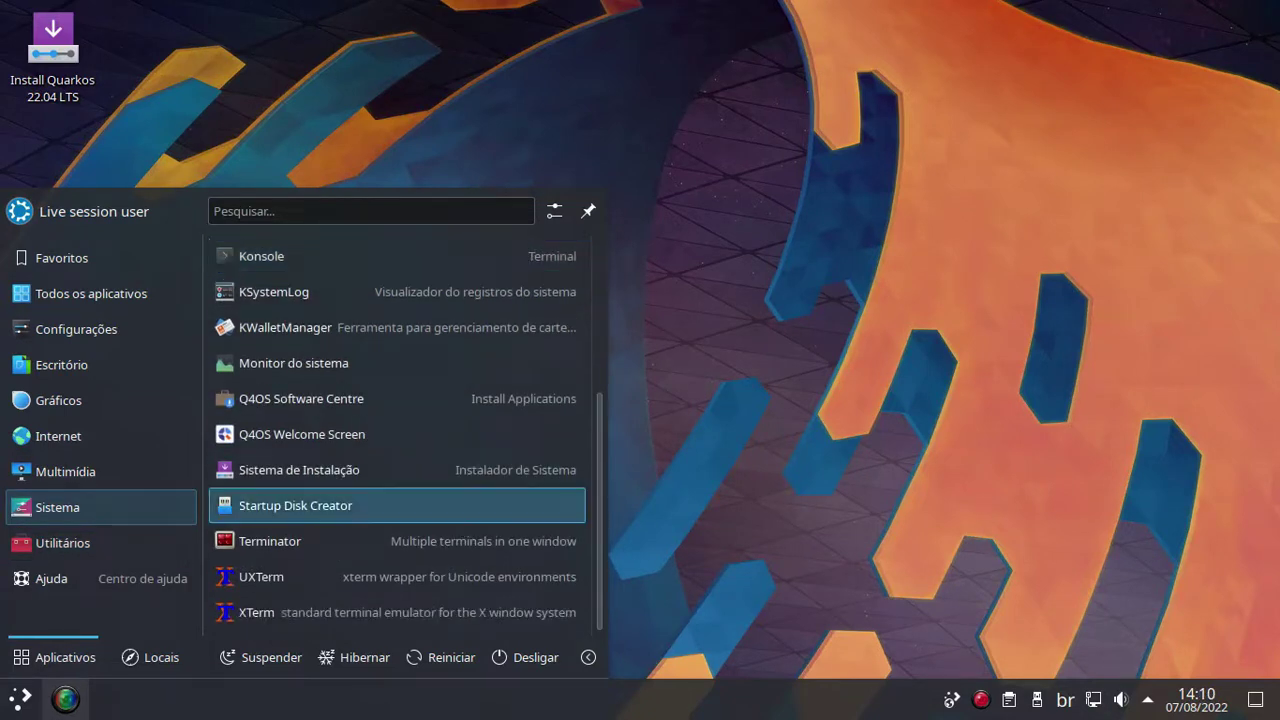
# Examine the programs in the launcher's Multimídia, Internet, Gráficos, Escritório and Configurações categories.
pyautogui.press('Up')
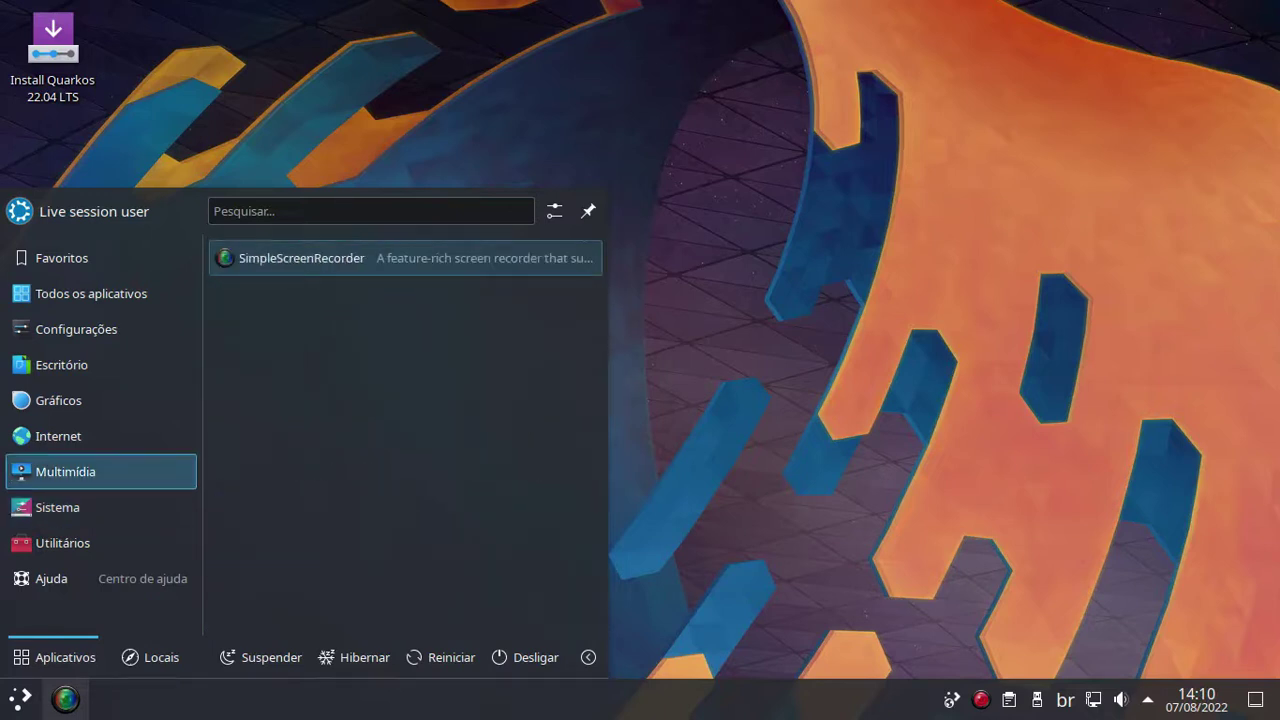
pyautogui.press('Up')
pyautogui.press('Down')
pyautogui.press('Up')
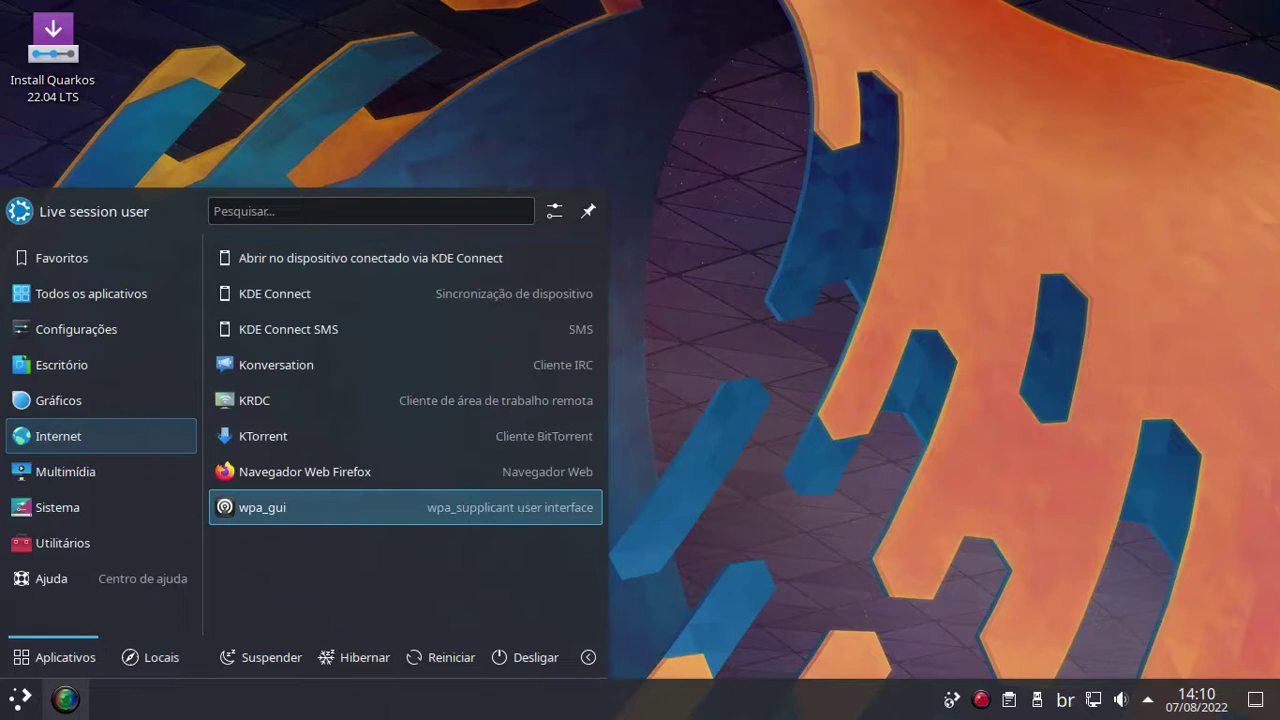
pyautogui.press('Up')
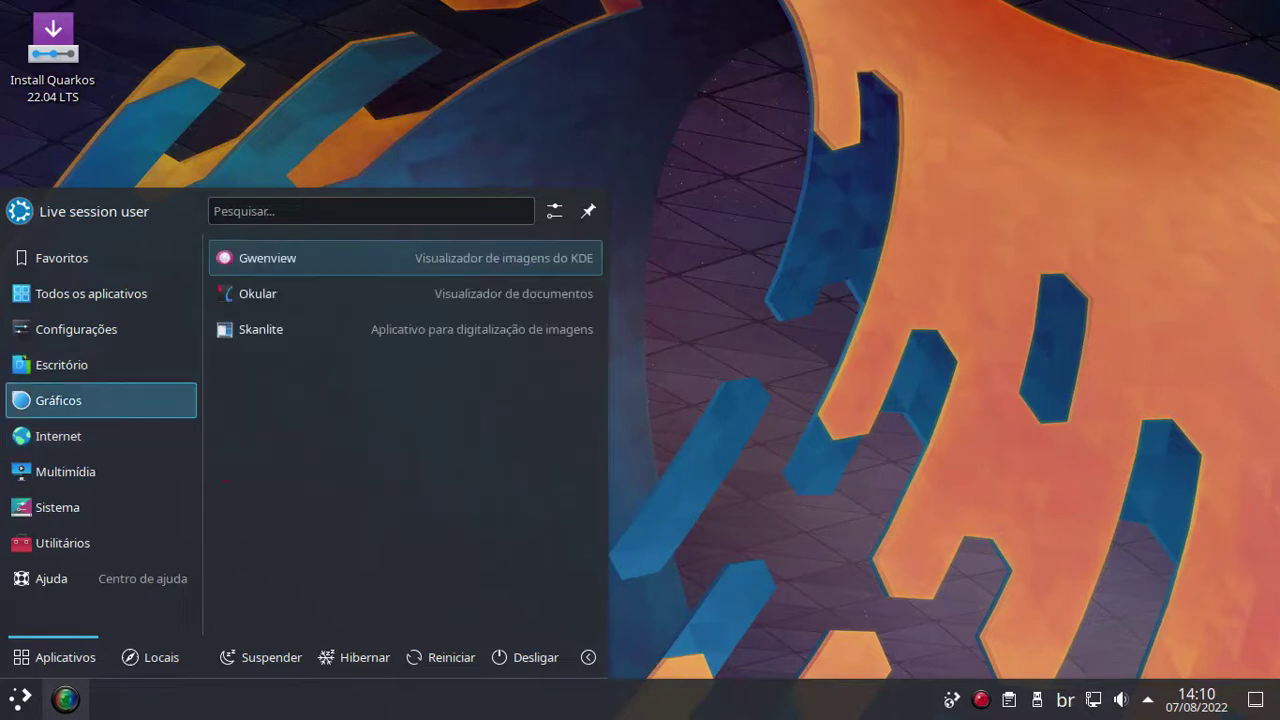
pyautogui.press('Up')
pyautogui.press('Down')
pyautogui.press('Up')
pyautogui.press('Down')
pyautogui.press('Up')
pyautogui.press('Up')
pyautogui.press('Down')
pyautogui.press('Down')
pyautogui.press('Up')
pyautogui.press('Up')
pyautogui.press('Up')
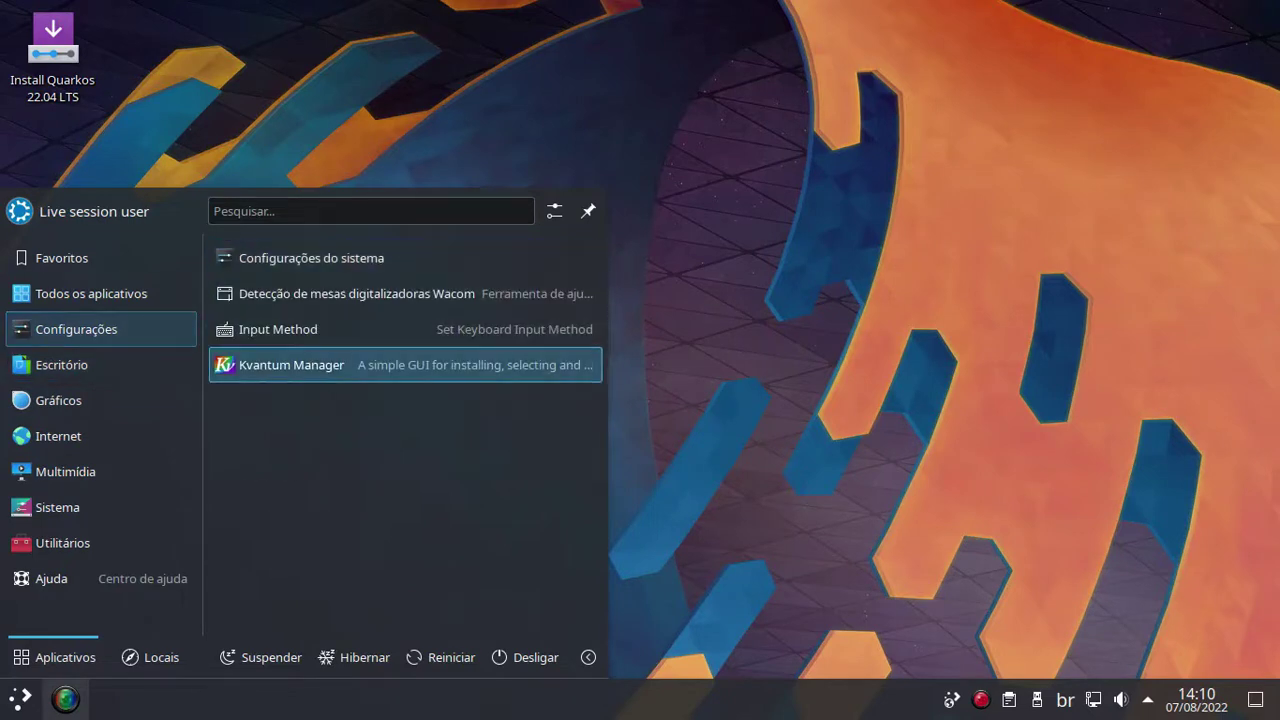
# Show Todos os aplicativos in the launcher, run through the remaining categories down to Ajuda, and close the launcher.
pyautogui.press('Up')
pyautogui.press('Left')
pyautogui.press('Up')
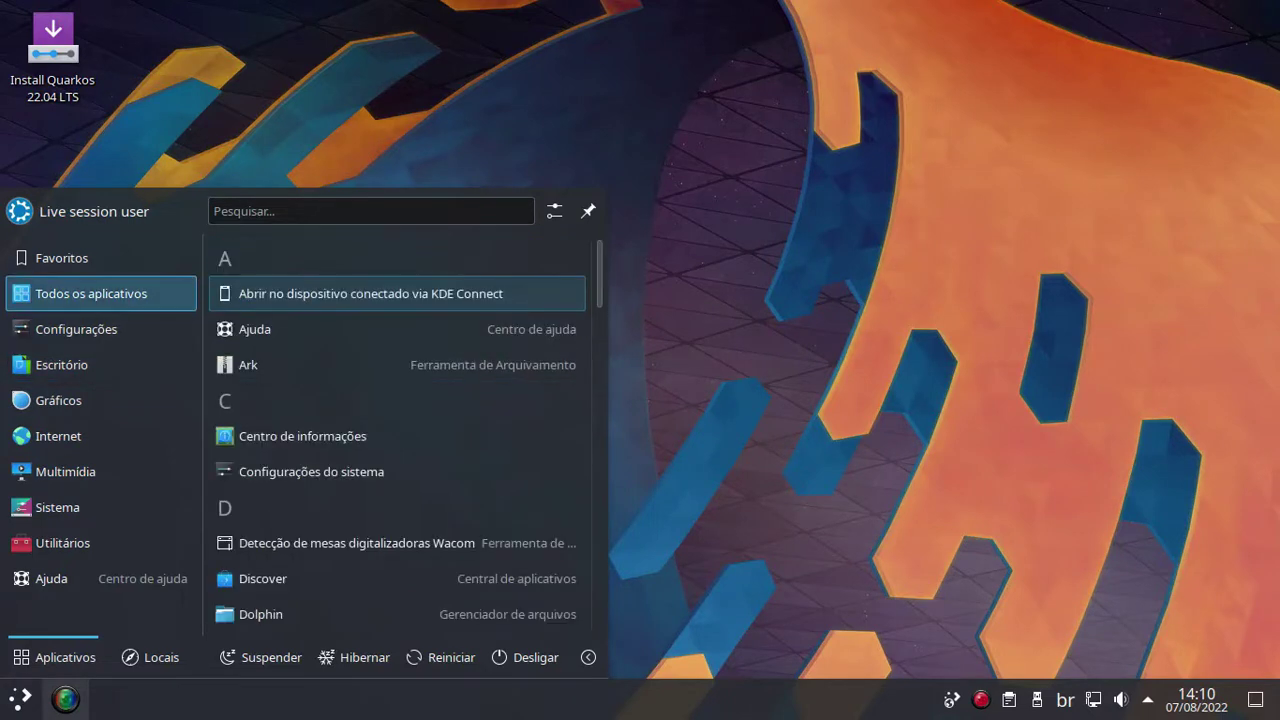
pyautogui.press('Down')
pyautogui.press('Down')
pyautogui.press('Down')
pyautogui.press('Down')
pyautogui.press('Down')
pyautogui.press('Down')
pyautogui.press('Down')
pyautogui.press('Down')
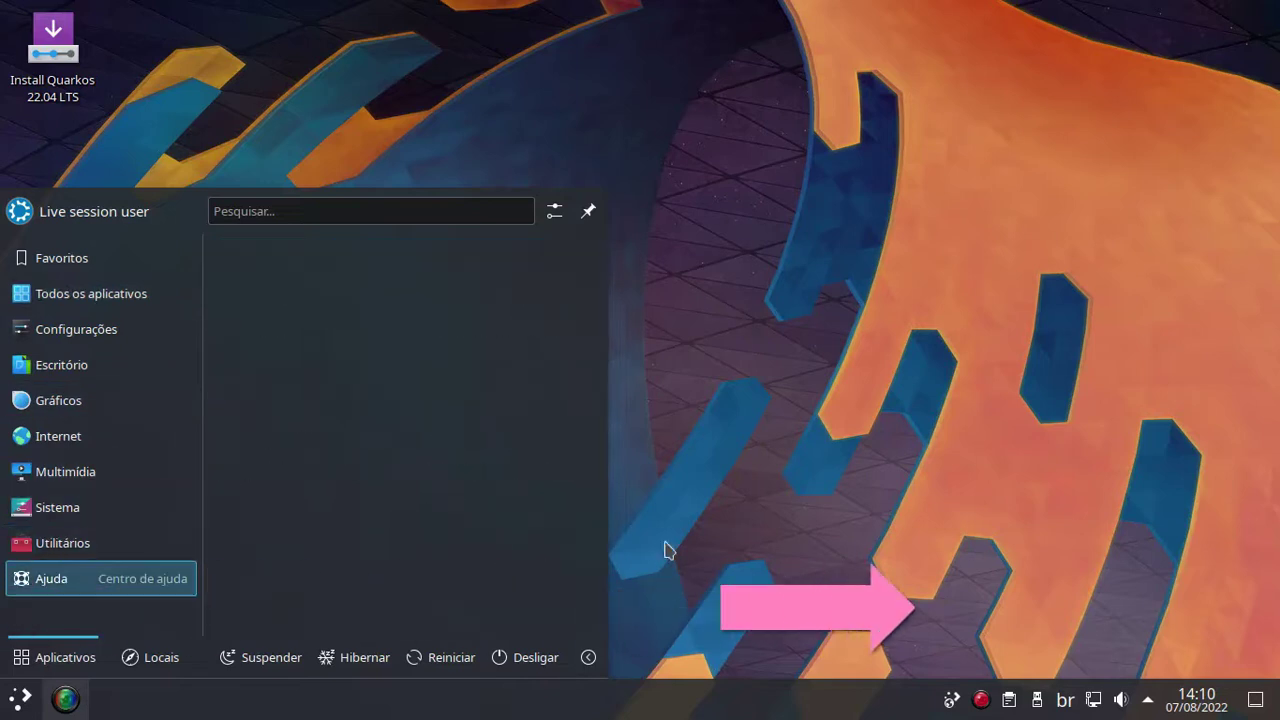
pyautogui.press('Escape')
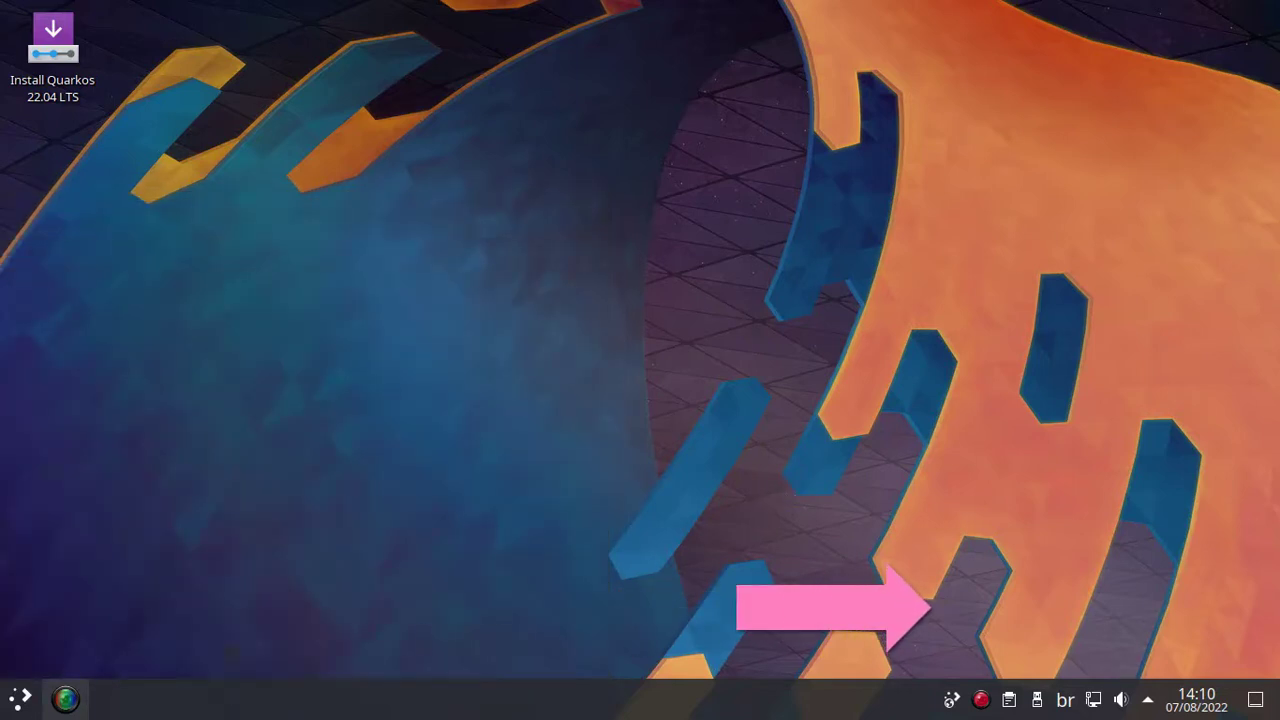
# Open Dolphin and browse the Western Digital 1 TB drive to the Programas Linux 2022 folder inside Dvd-9.
pyautogui.press('super')
pyautogui.click(252, 394)
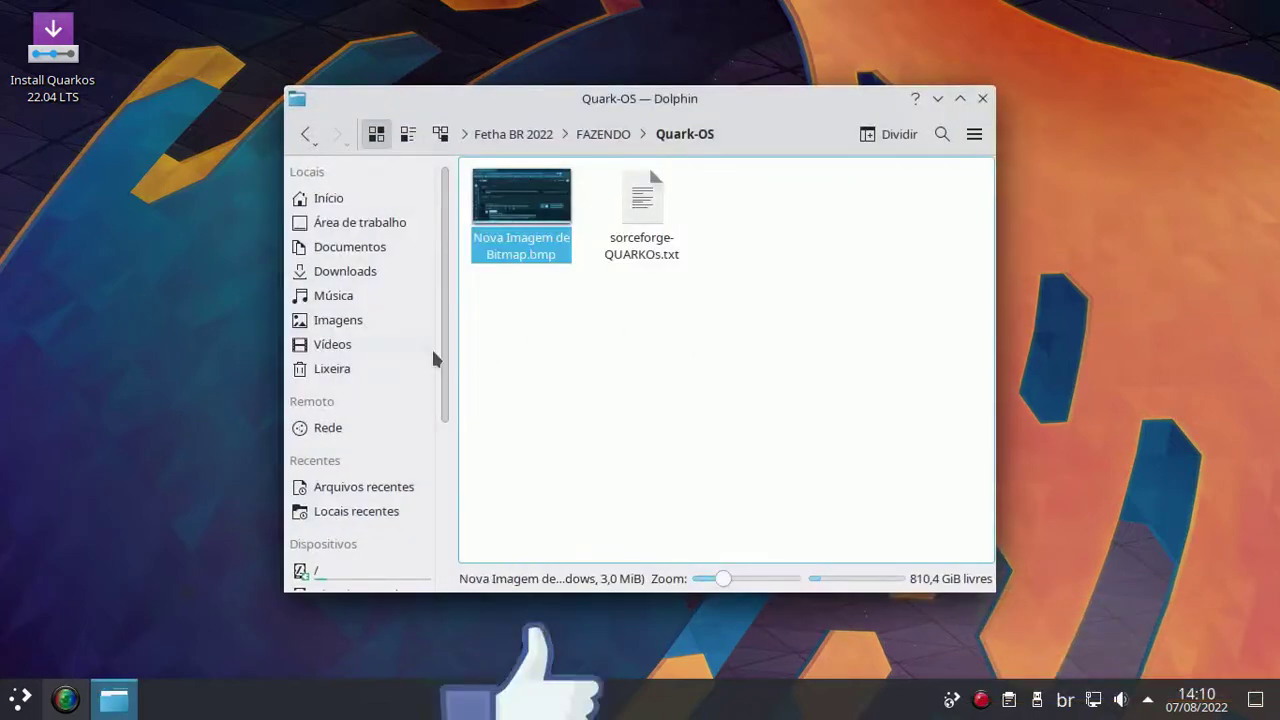
pyautogui.scroll(-5, 431, 346)
pyautogui.click(412, 447)
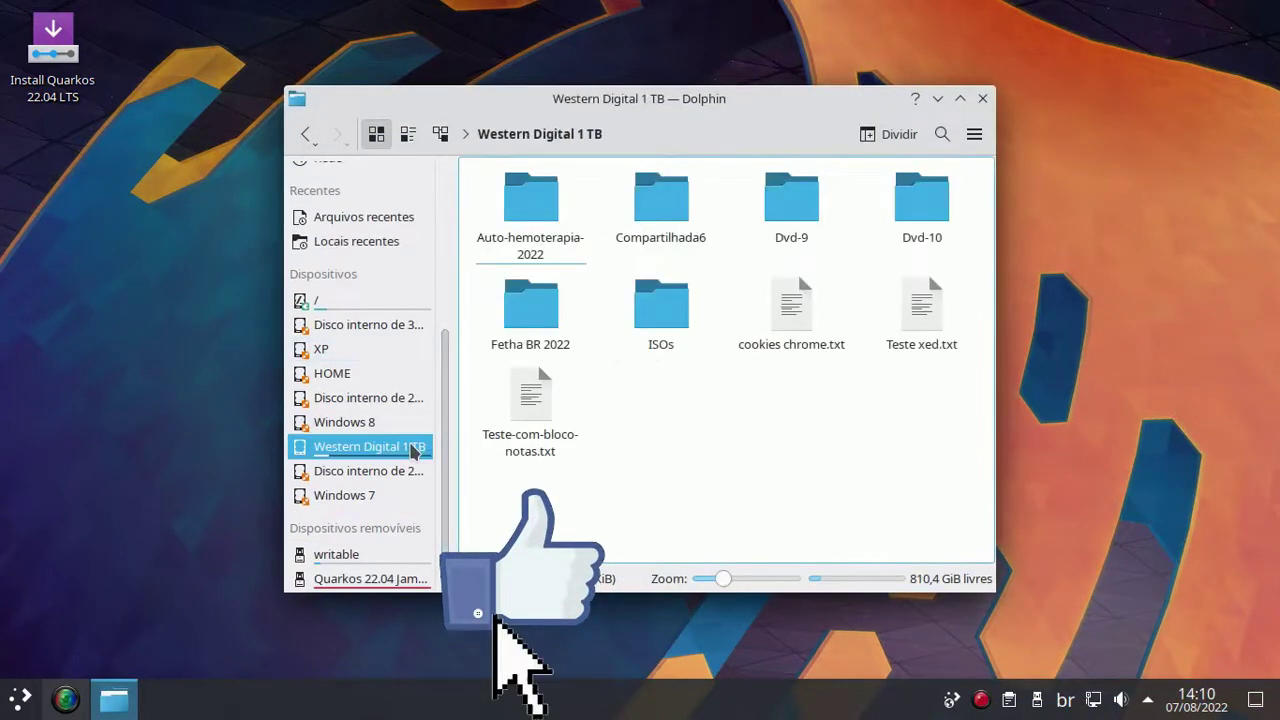
pyautogui.click(797, 201)
pyautogui.click(797, 201)
pyautogui.doubleClick(805, 320)
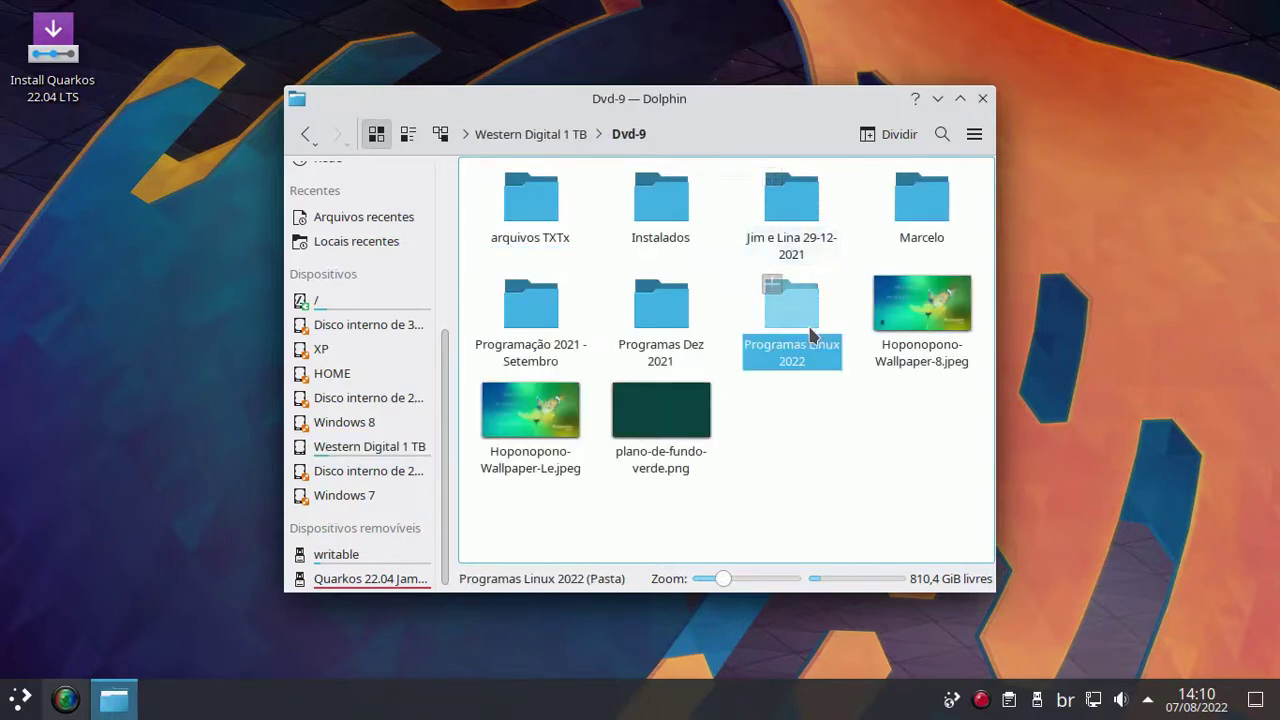
# Execute balenaEtcher-1.7.8-x64.AppImage to test that it launches, close it, and go back from the Programas Linux 2022 folder.
pyautogui.click(537, 325)
pyautogui.doubleClick(537, 325)
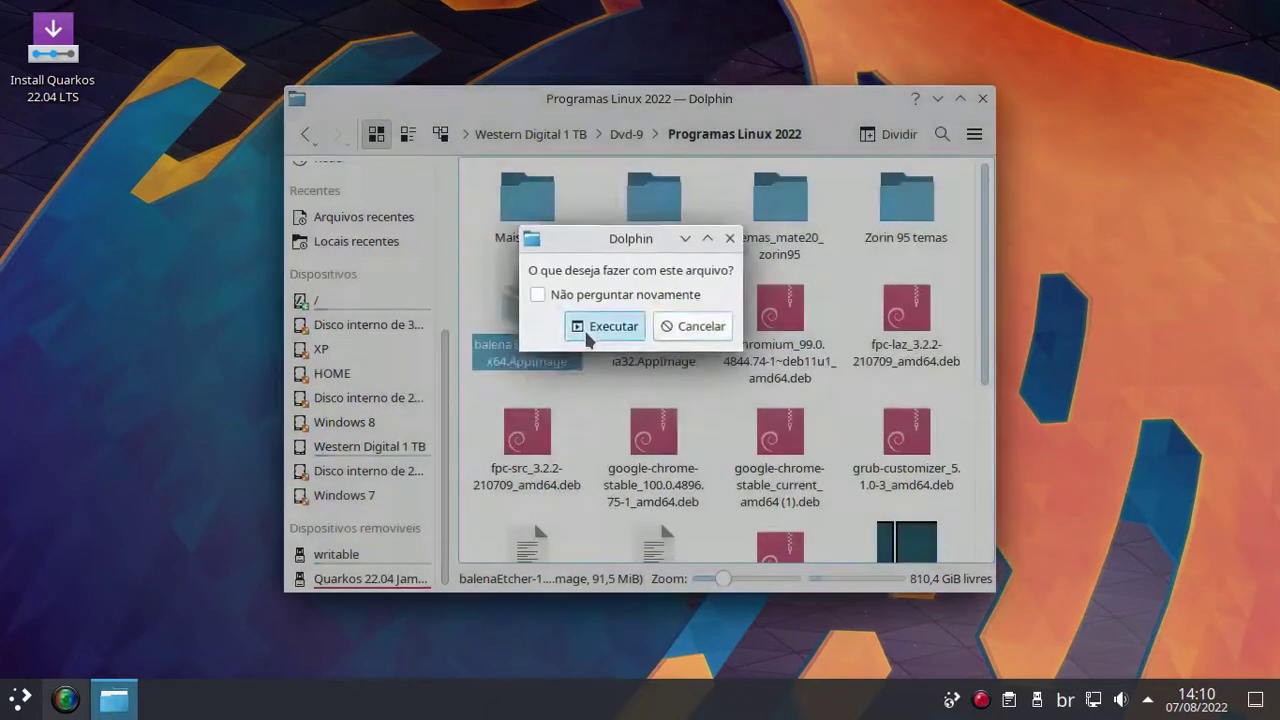
pyautogui.click(590, 331)
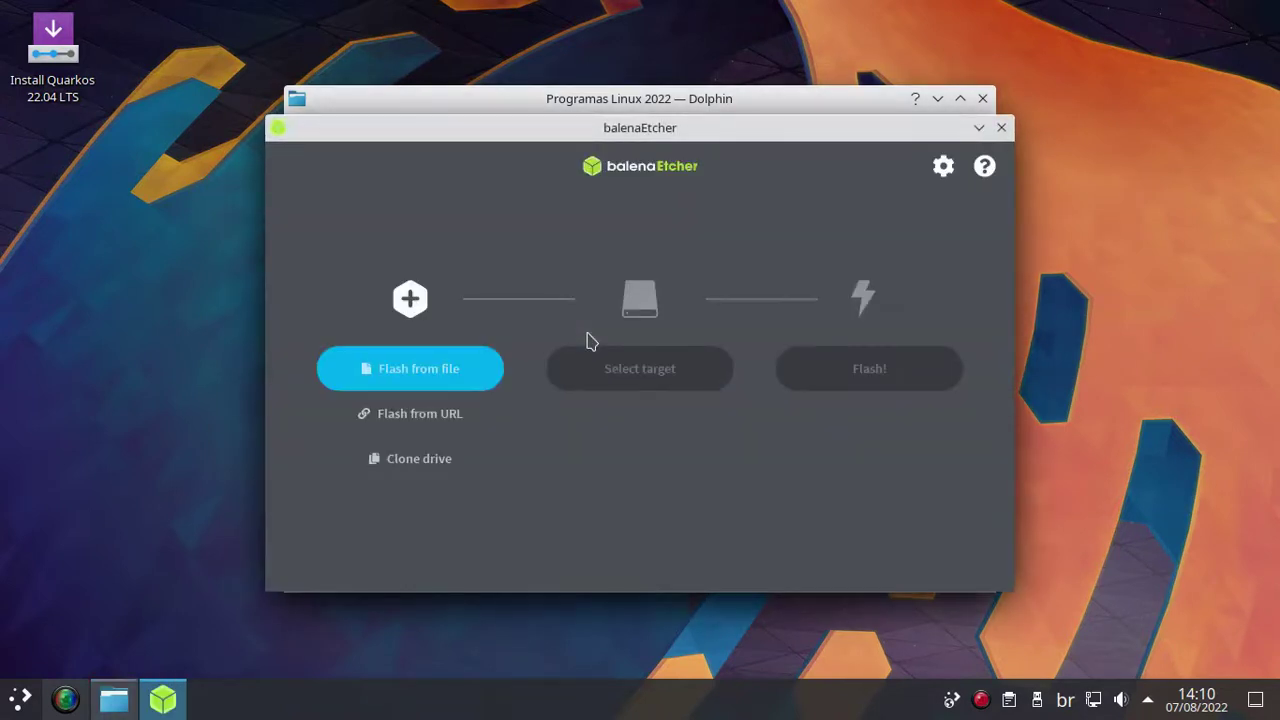
pyautogui.click(1001, 127)
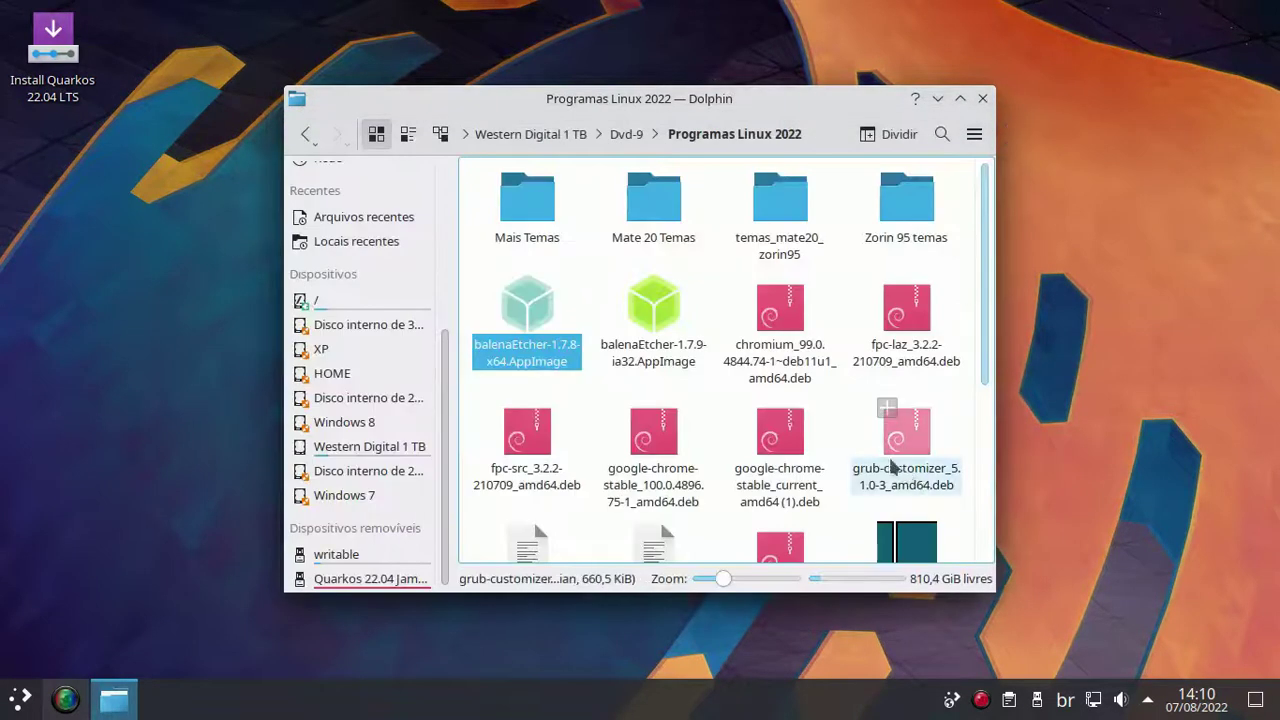
pyautogui.click(305, 137)
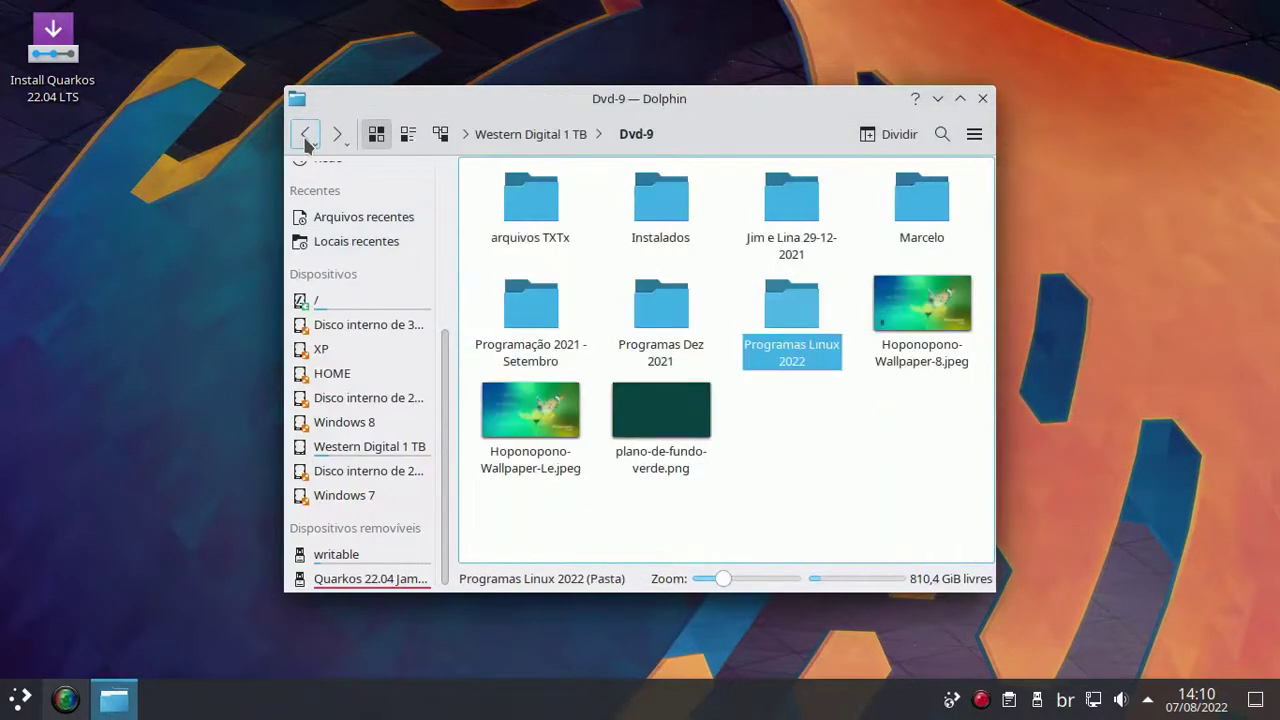
pyautogui.click(305, 137)
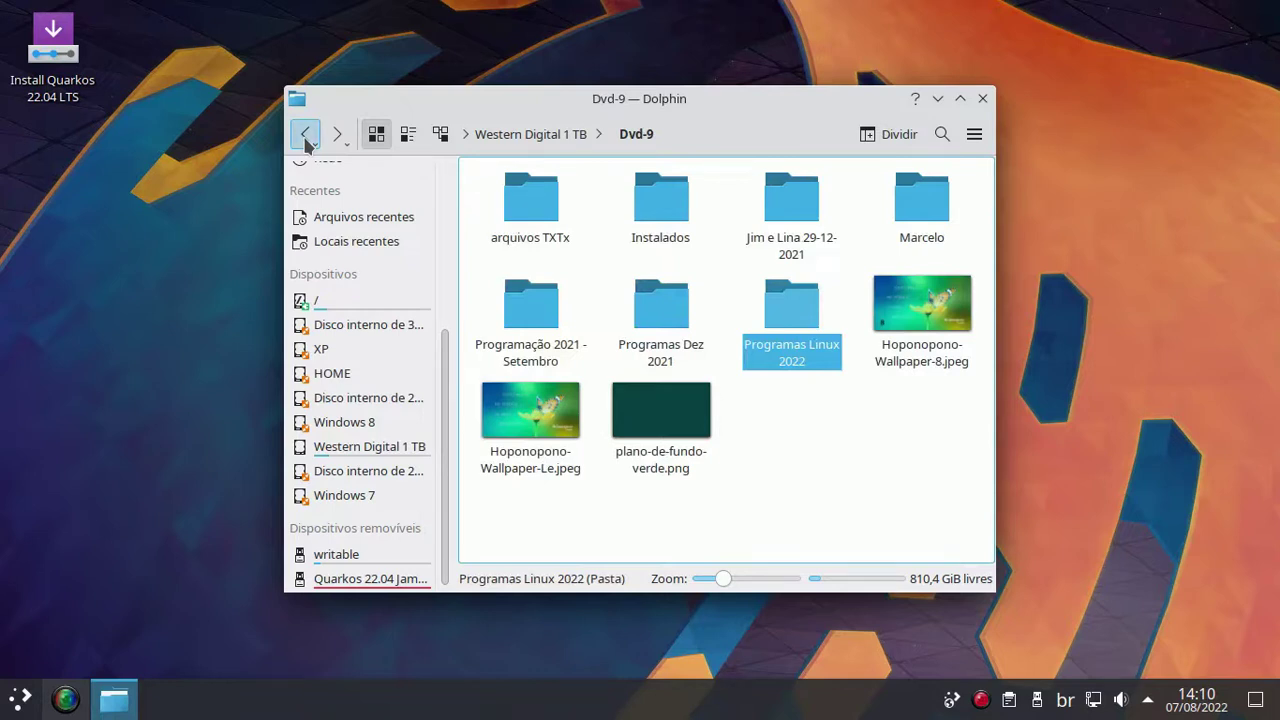